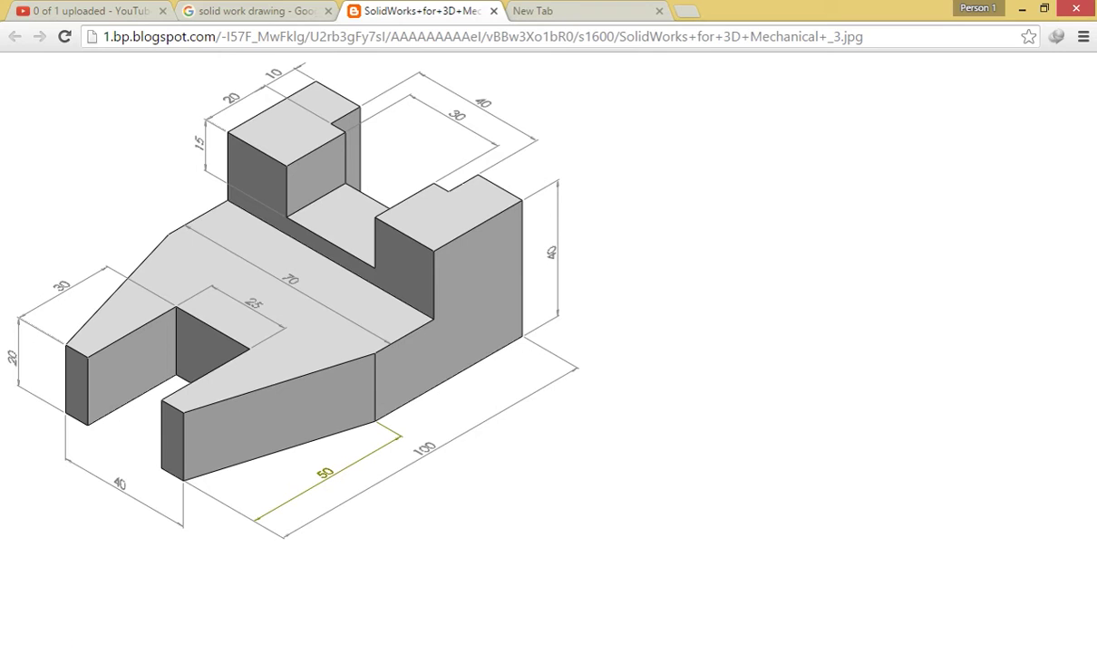
Step: Return to SolidWorks after studying the isometric reference drawing in Chrome
key("alt+Tab")
Step: Discard the old part, create new part Part10, and begin a line sketch
left_click(1070, 106)
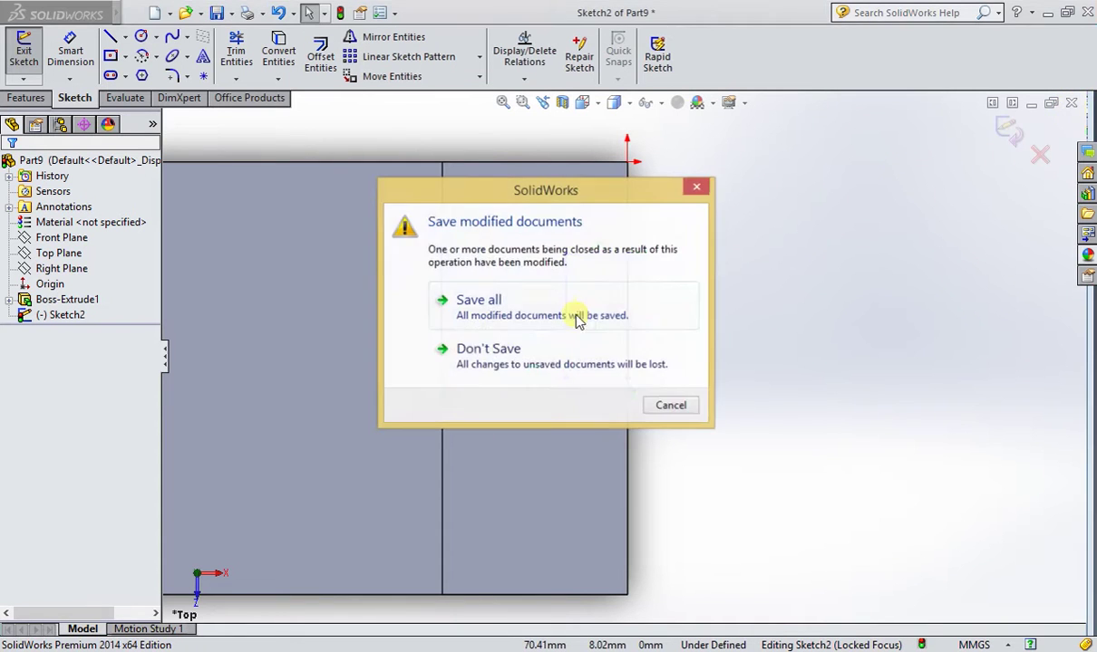
left_click(534, 362)
left_click(158, 15)
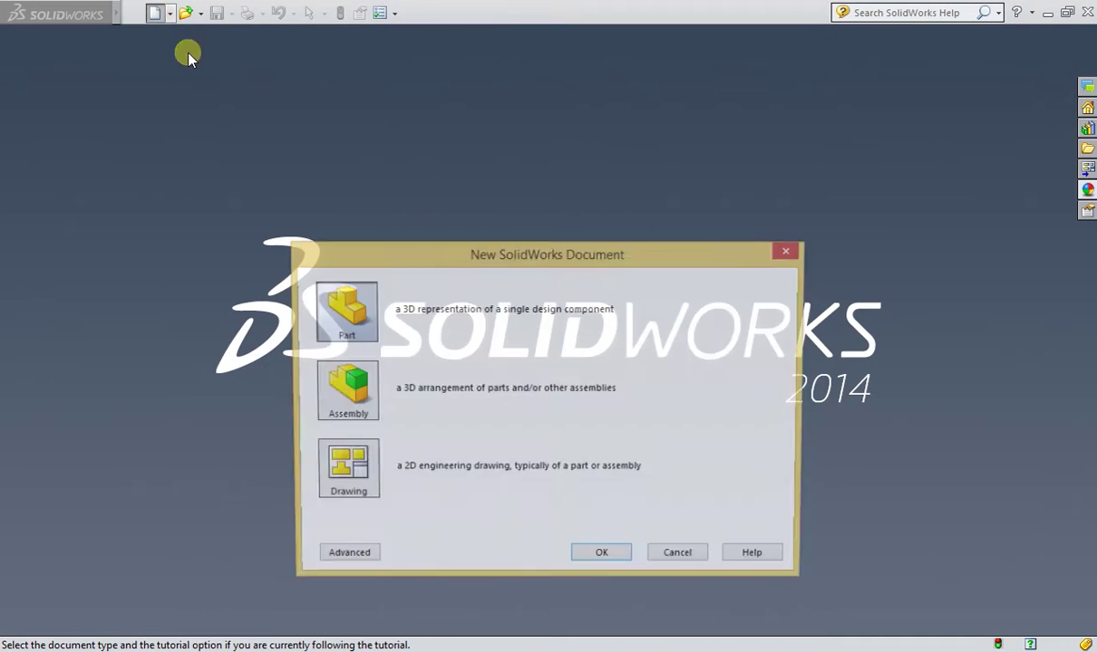
left_click(605, 559)
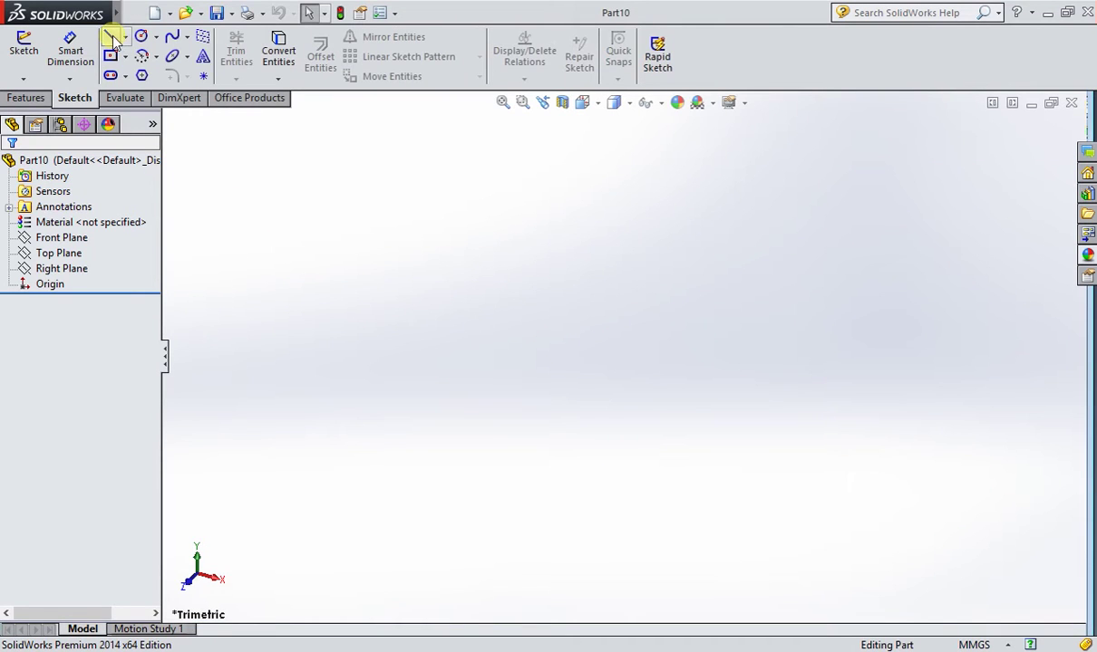
left_click(112, 38)
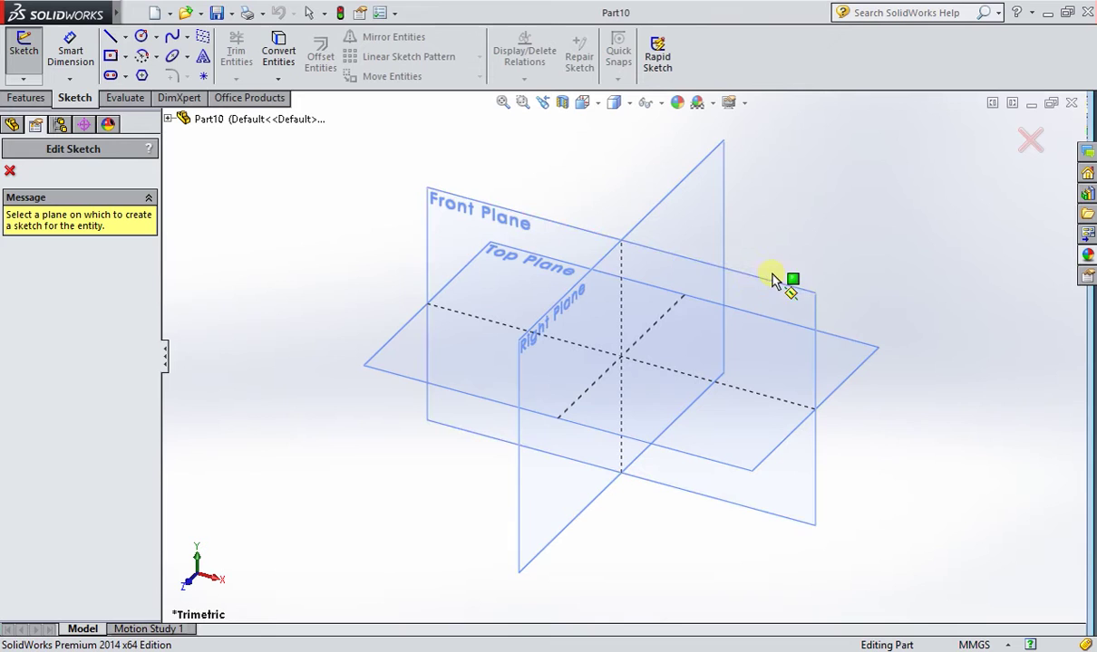
Step: Place Sketch1 on the Right Plane and view it face-on from the right
left_click(709, 213)
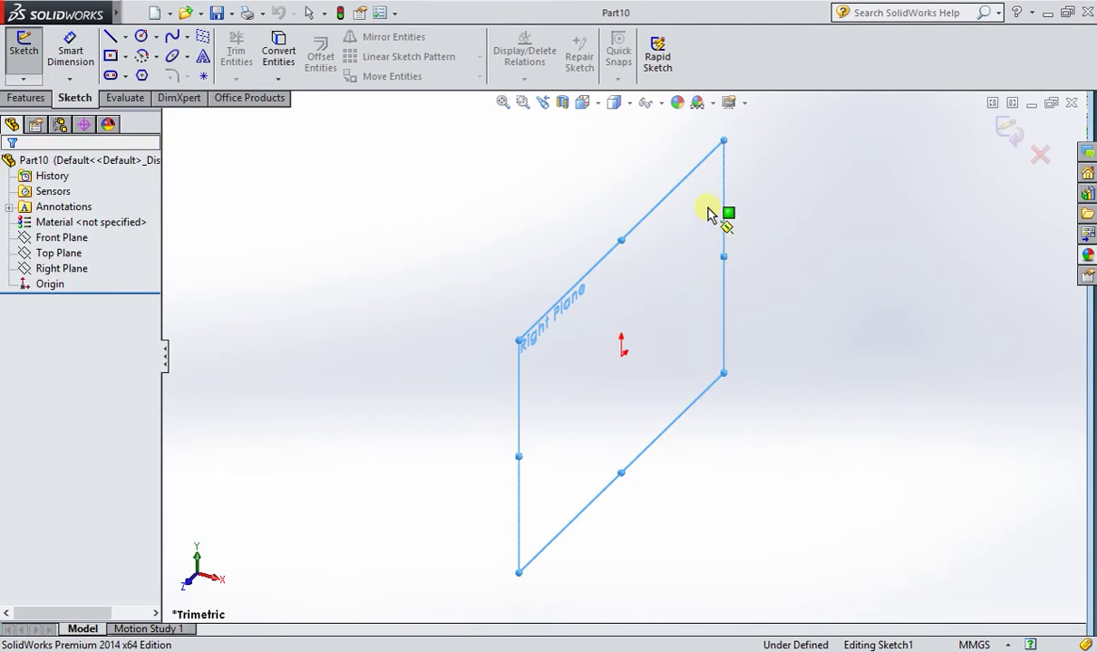
left_click(584, 103)
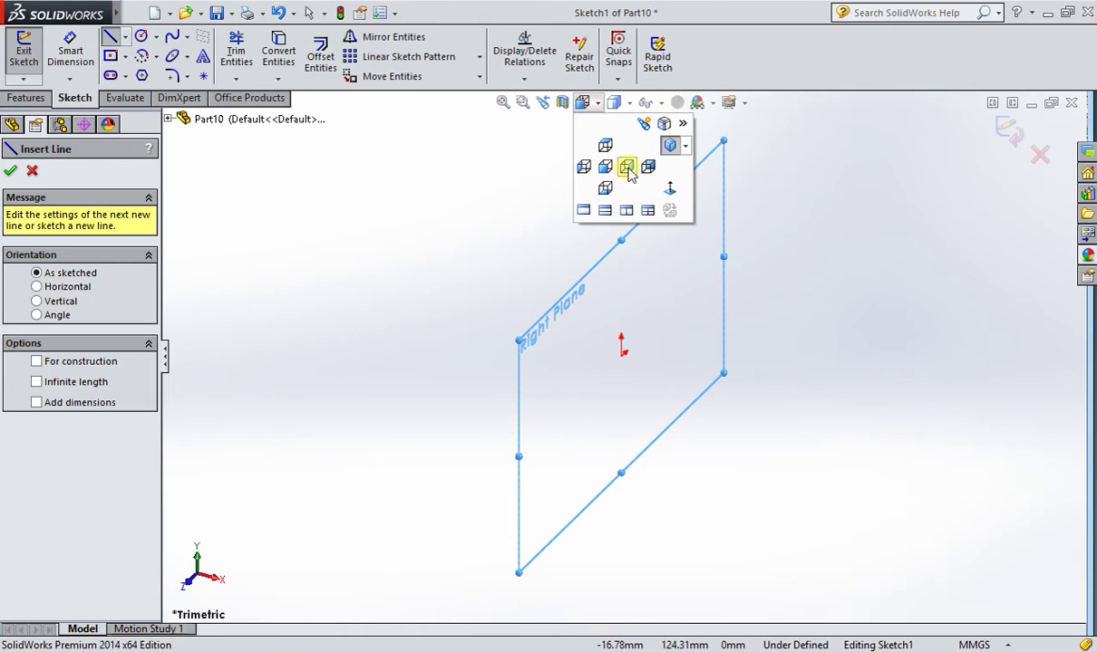
left_click(626, 168)
left_click(12, 171)
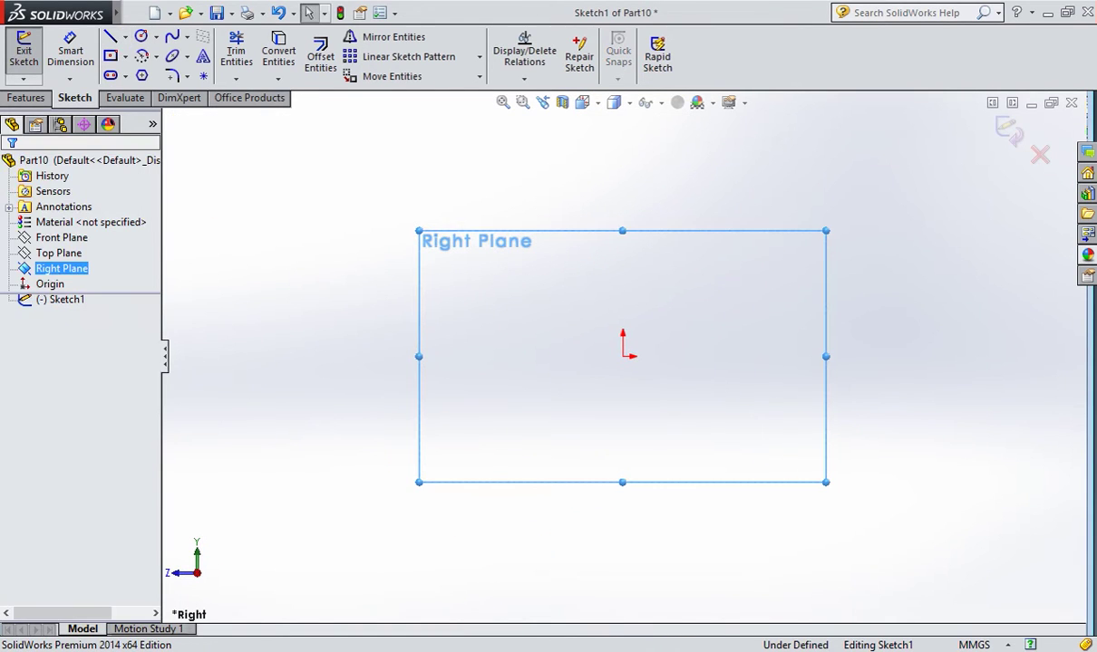
key("alt+Tab")
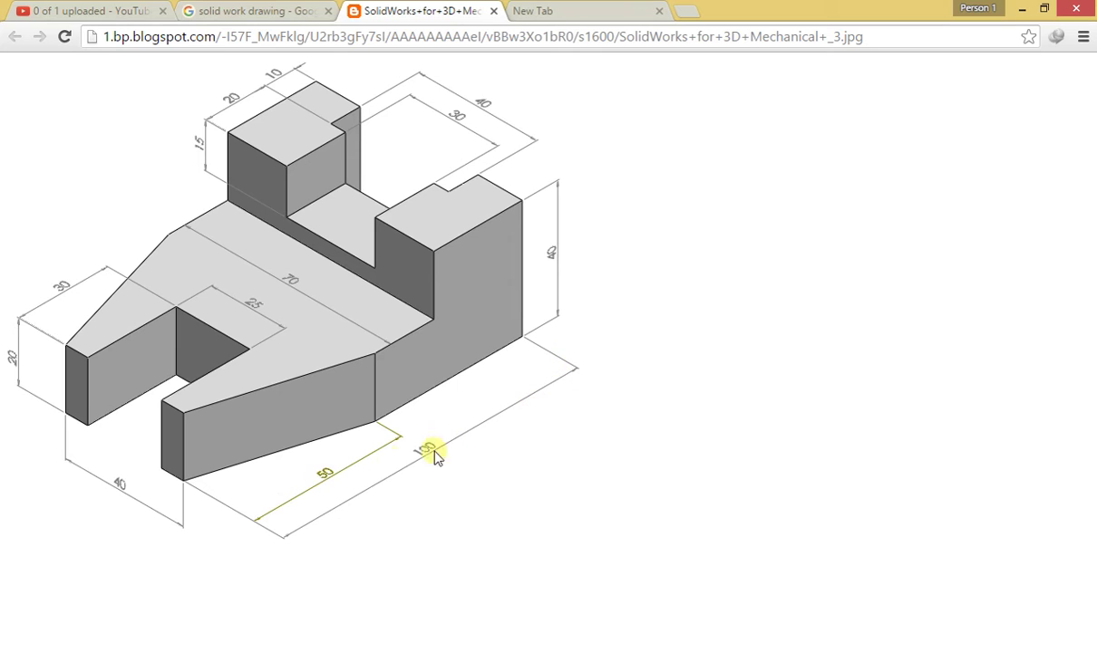
Step: Draw a 40 mm vertical edge up from the origin and a 100 mm base line leftward
key("alt+Tab")
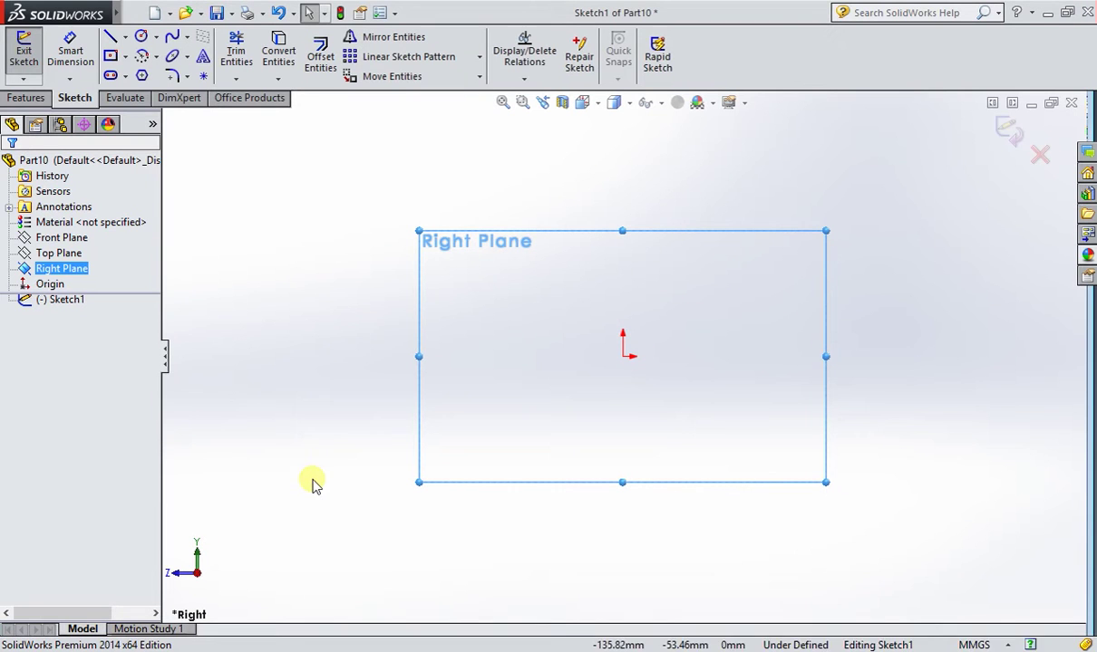
left_click(109, 36)
scroll(677, 375, "down", 3)
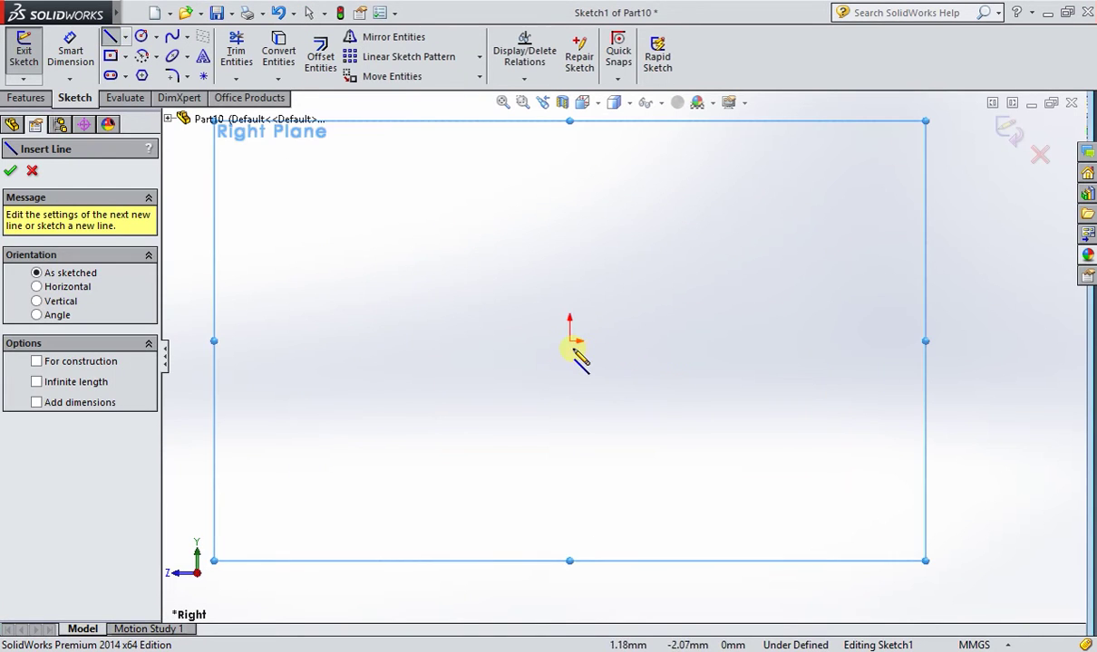
left_click(569, 342)
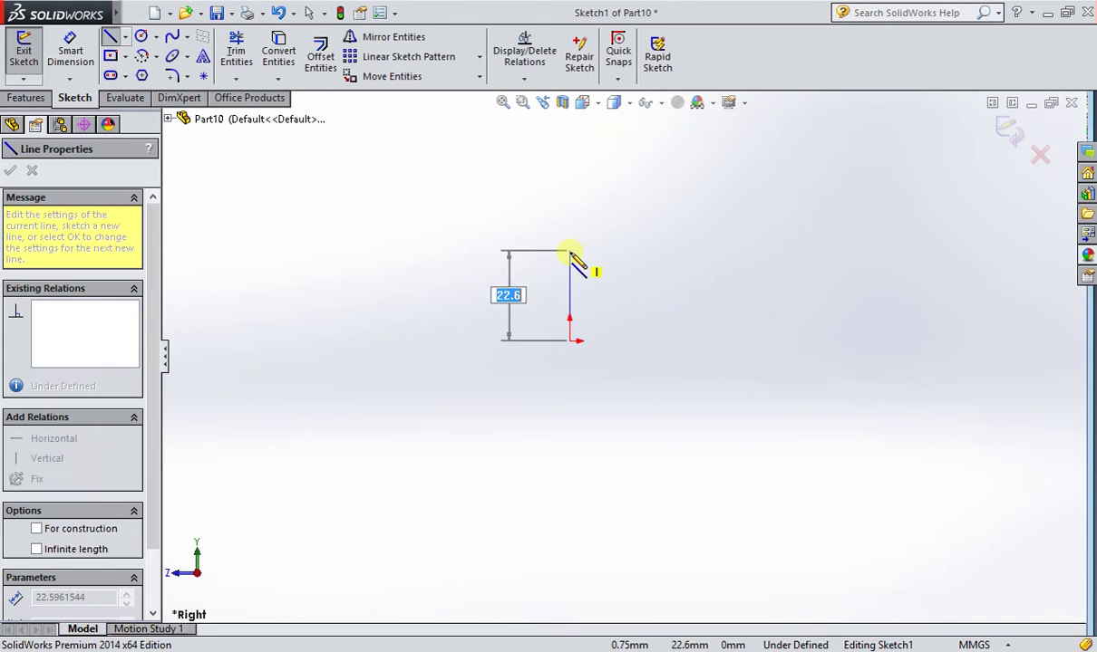
type("40")
key("Return")
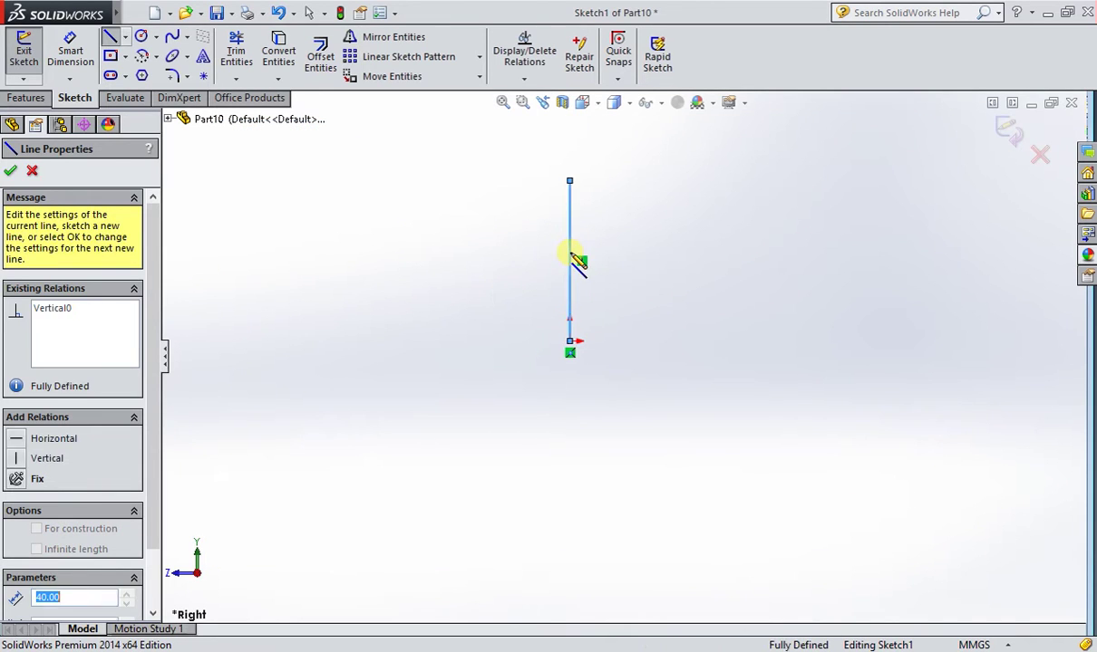
key("Escape")
key("Escape")
left_click(108, 38)
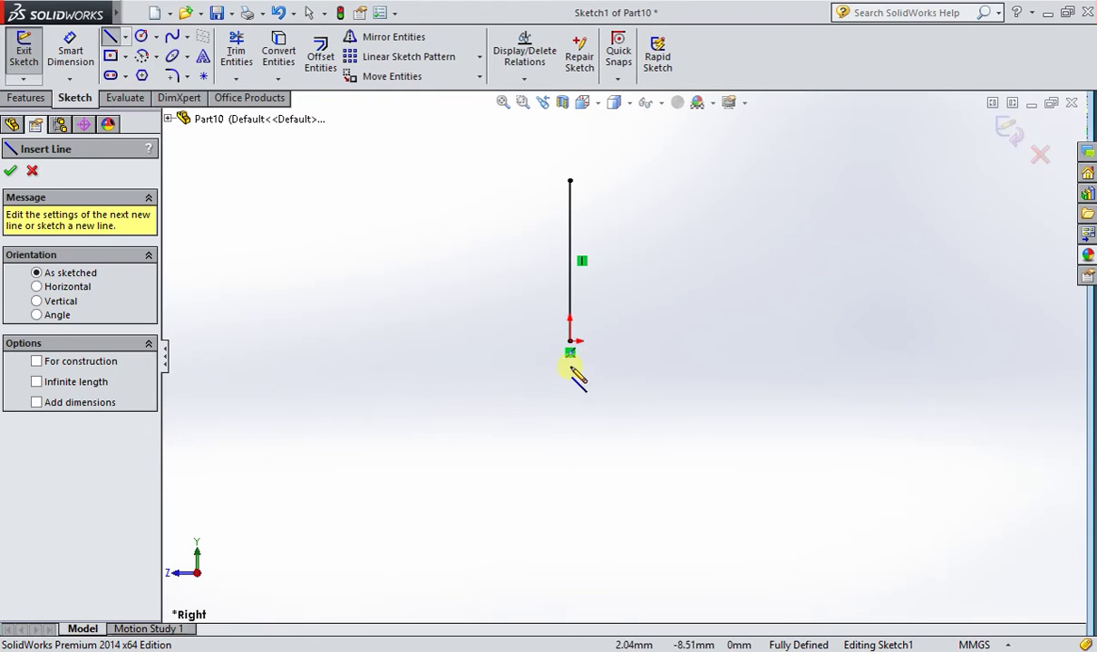
left_click(569, 342)
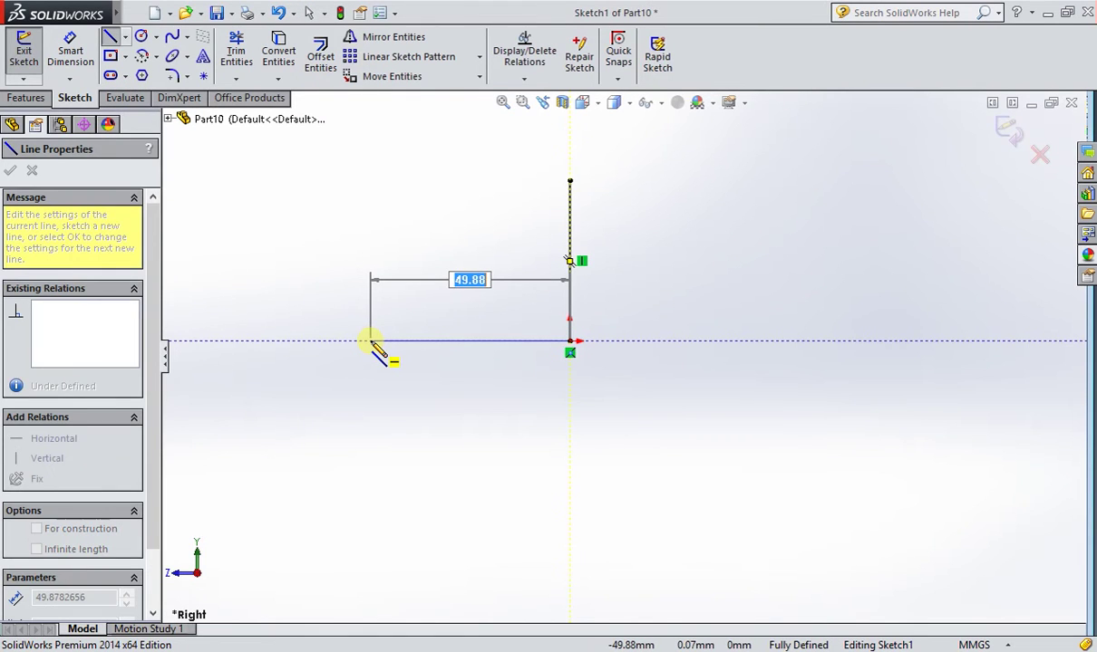
key("Return")
key("Escape")
Step: Add the 20 mm tall left edge rising from the base line's left end
scroll(408, 363, "up", 3)
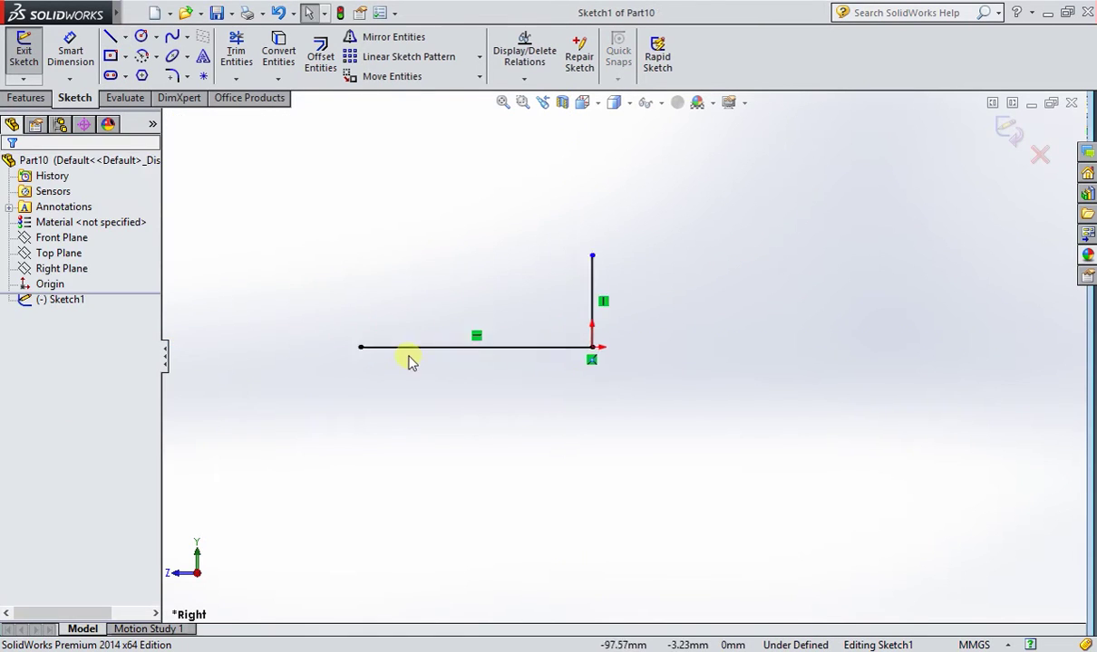
key("alt+Tab")
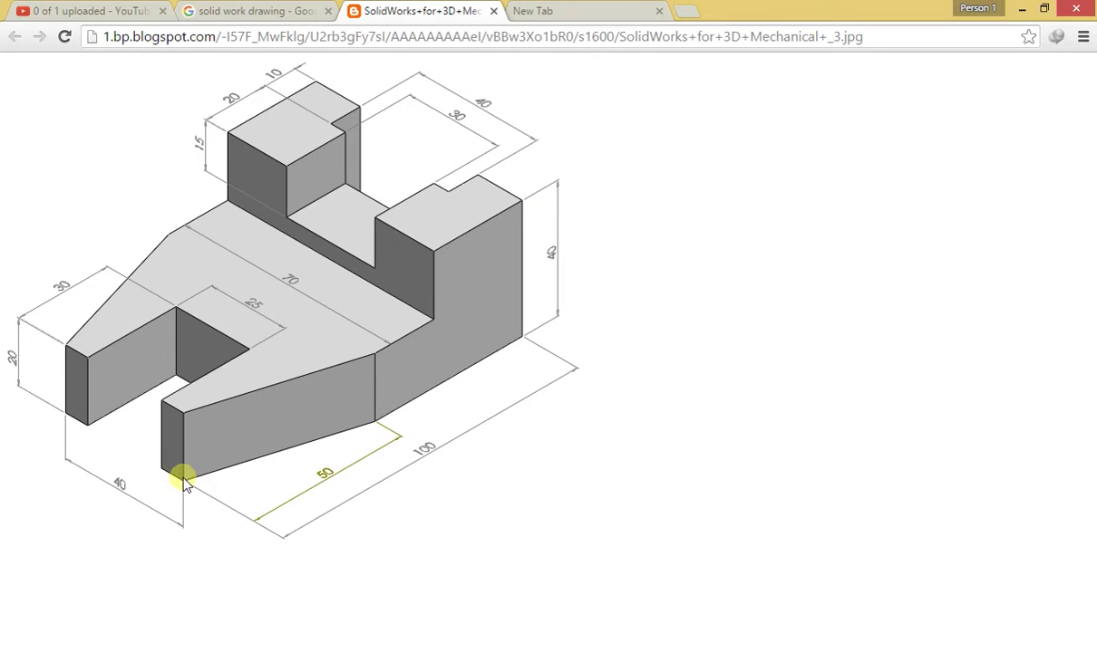
key("alt+Tab")
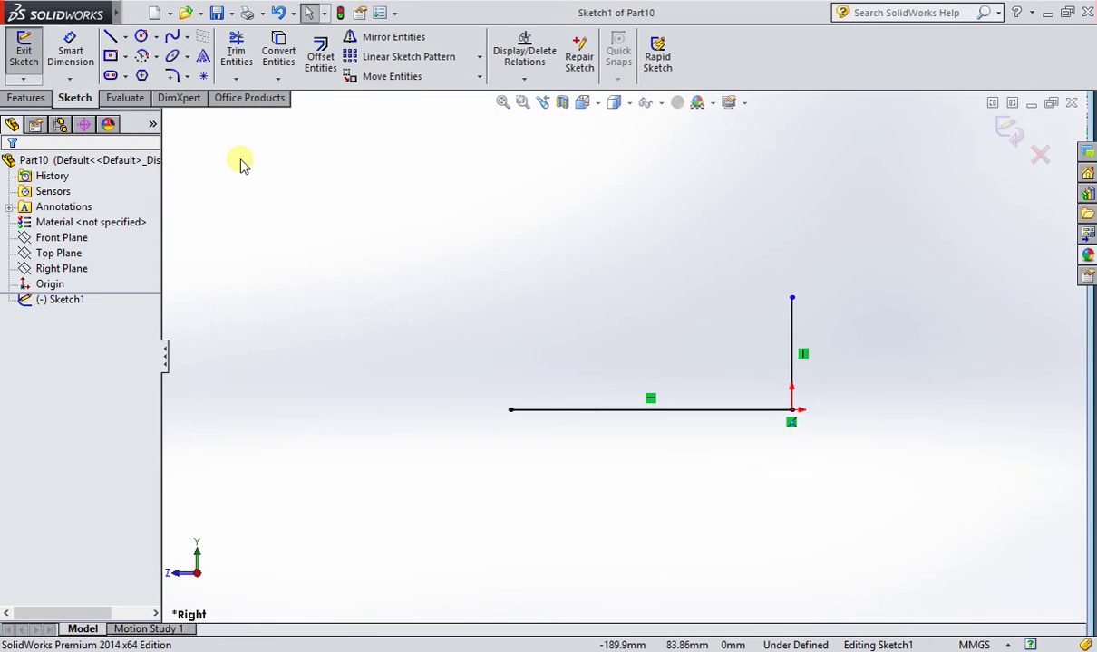
left_click(110, 36)
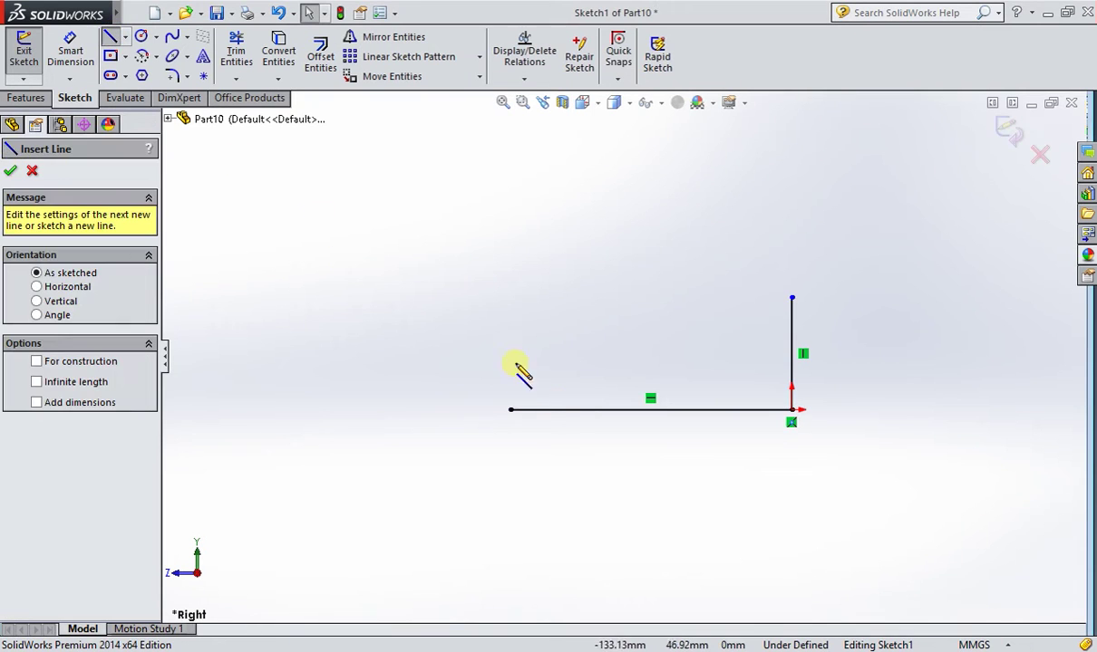
left_click(511, 410)
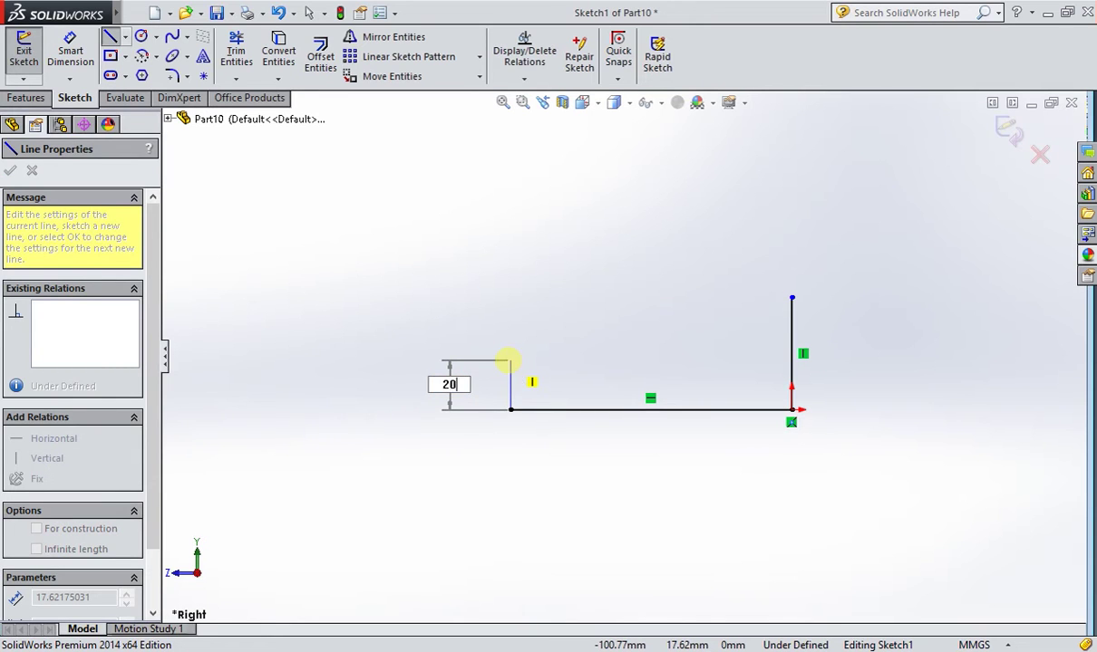
key("Return")
key("Escape")
key("alt+Tab")
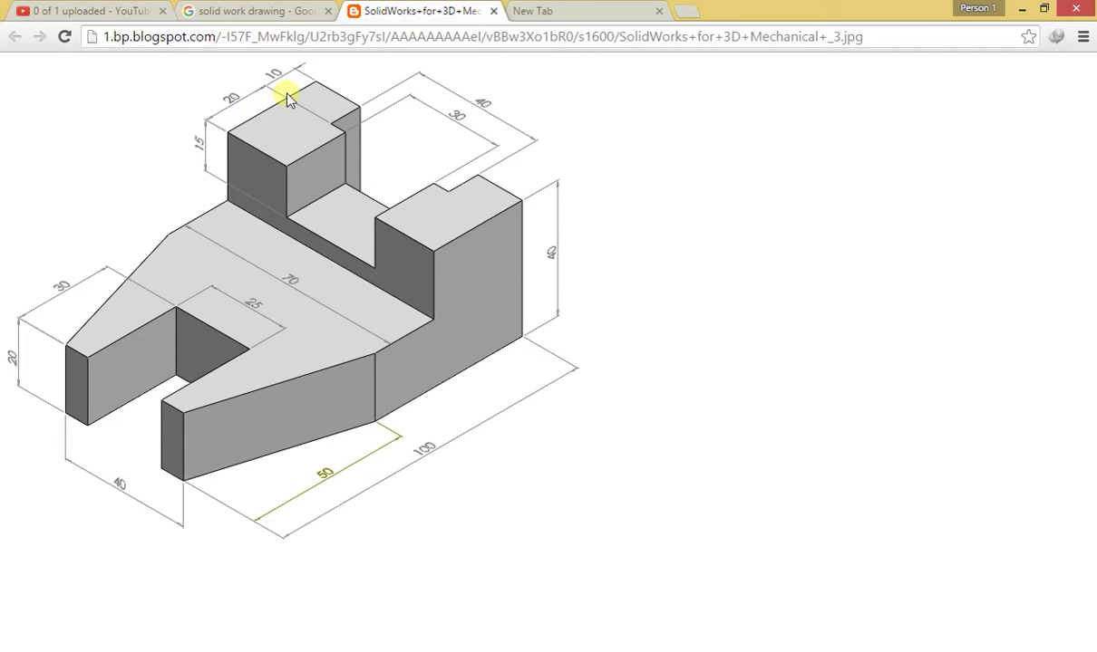
Step: Draw the top step lines from the 40 mm edge to close the six-line profile
key("alt+Tab")
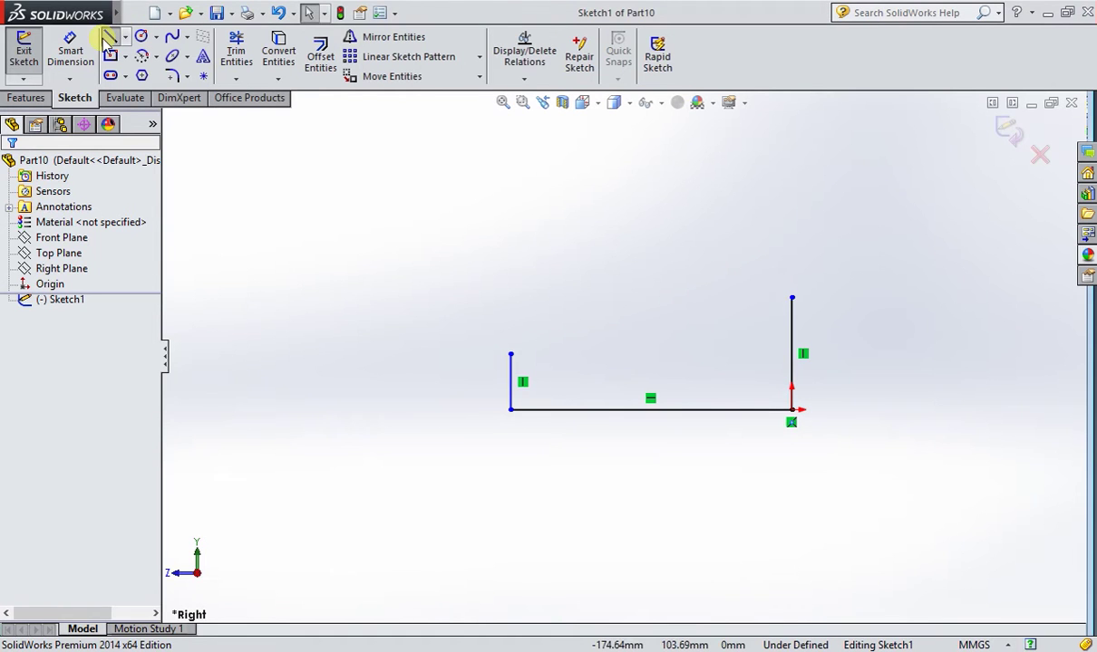
left_click(108, 41)
left_click(791, 297)
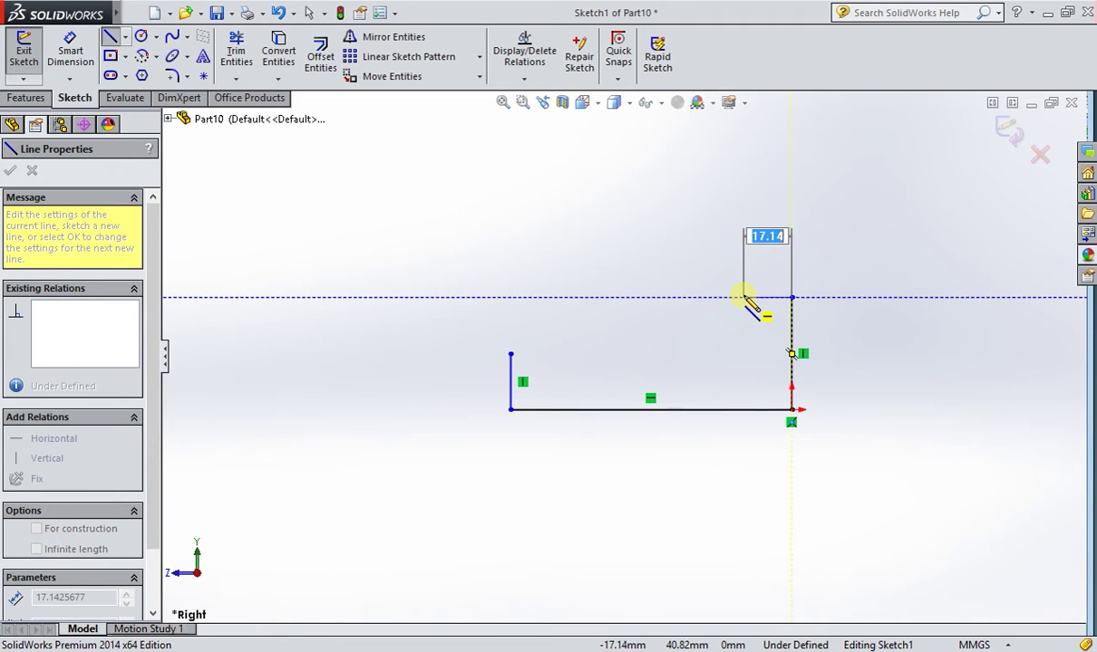
left_click(707, 297)
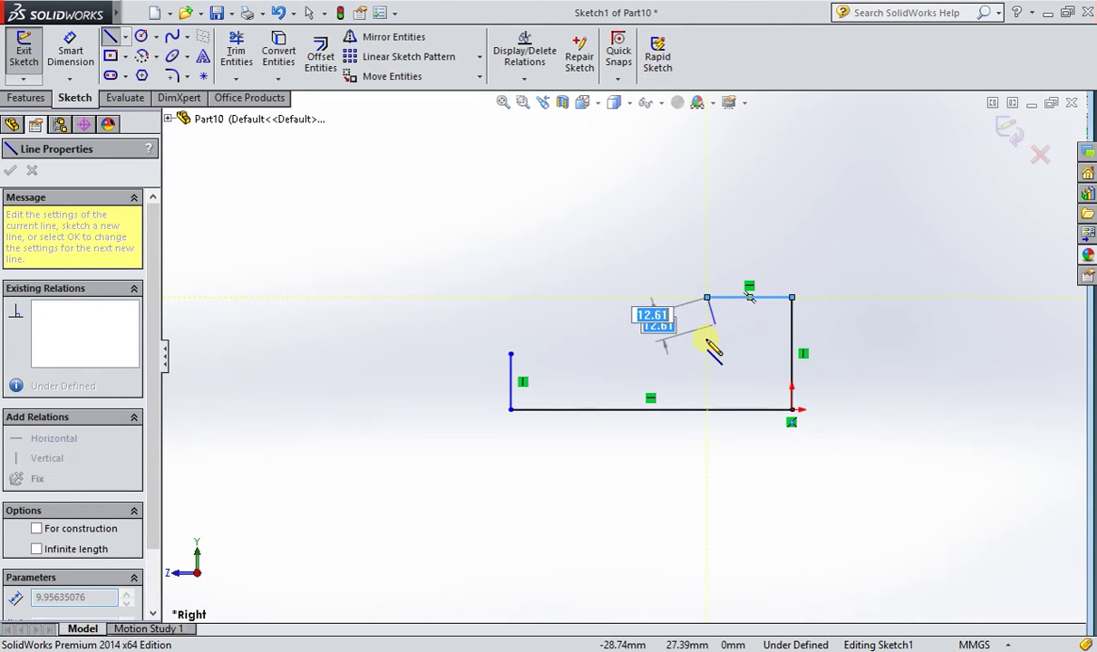
left_click(707, 353)
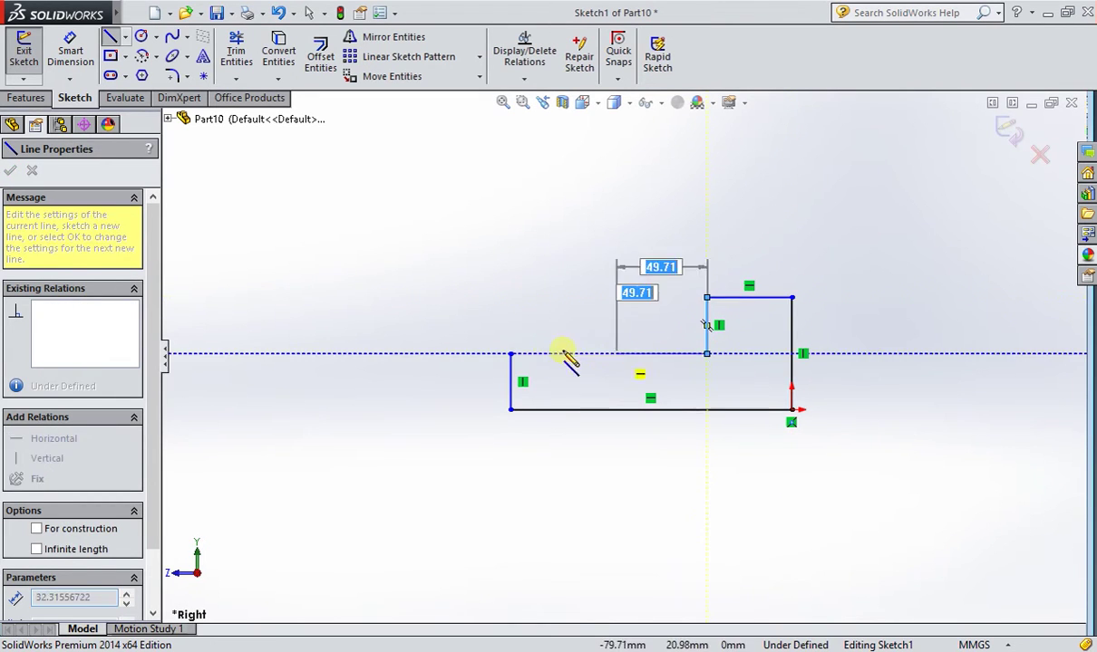
left_click(510, 353)
key("Escape")
mouse_move(653, 293)
middle_mouse_down()
mouse_move(716, 355)
mouse_move(693, 392)
middle_mouse_up()
key("alt+Tab")
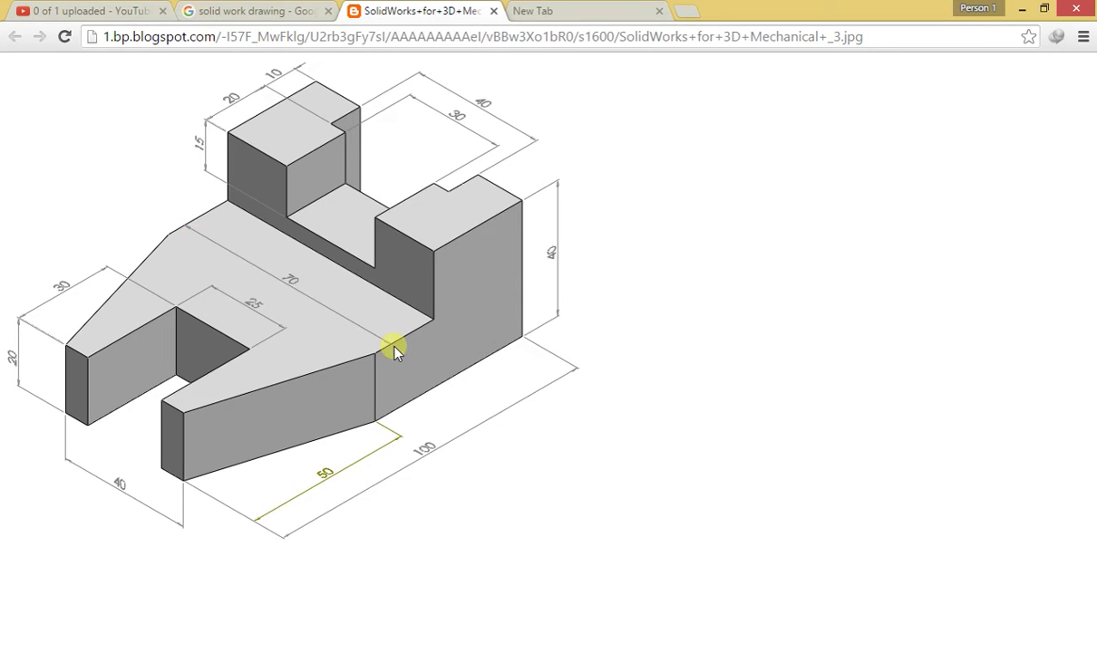
key("alt+Tab")
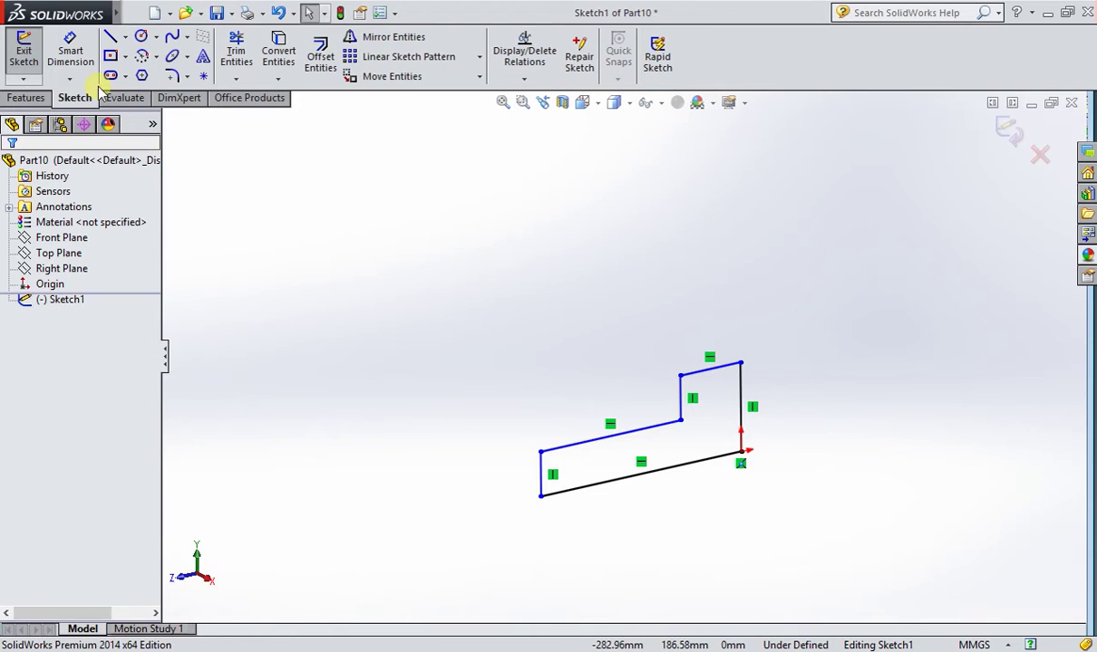
Step: Extrude the stepped profile 70 mm deep into a solid as Boss-Extrude1
left_click(36, 96)
left_click(32, 55)
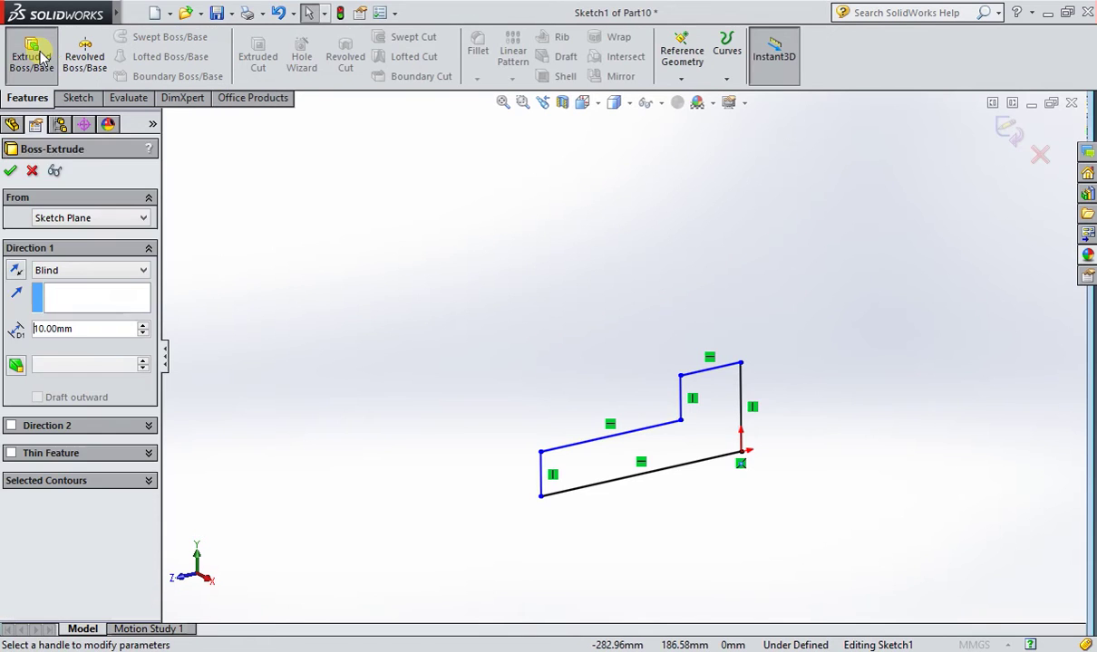
type("70")
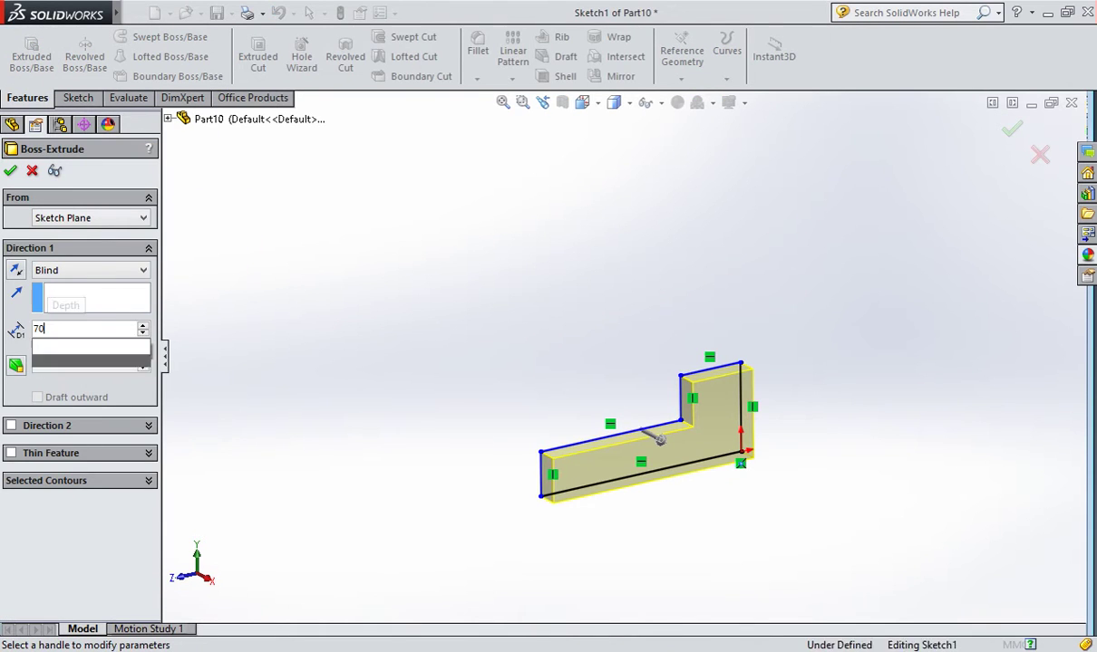
key("Return")
left_click(9, 173)
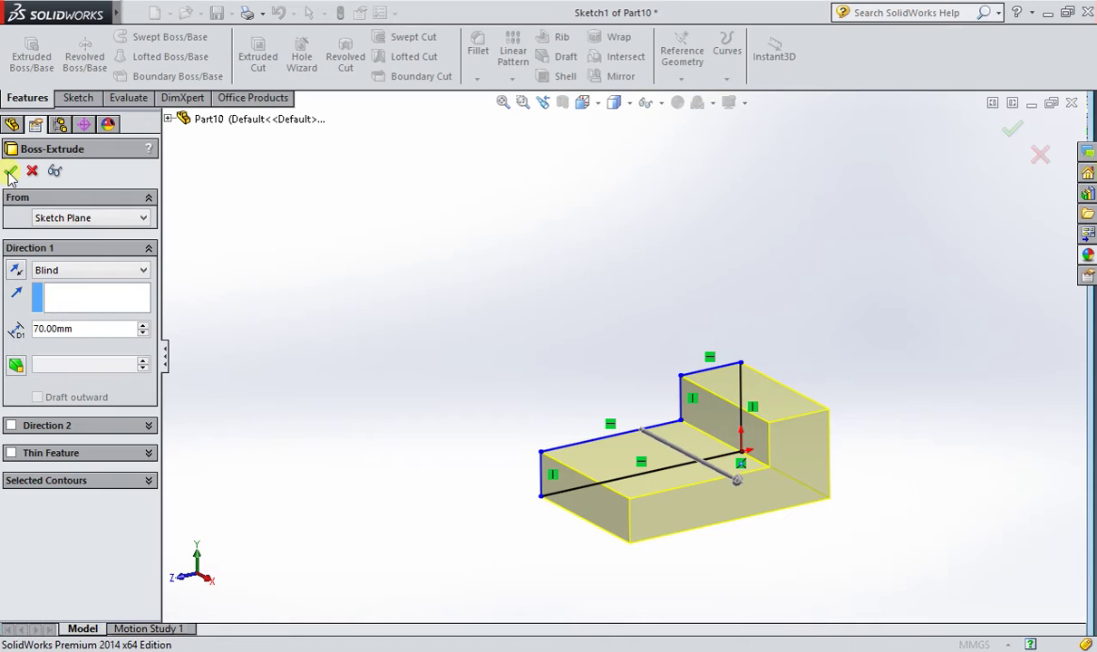
scroll(757, 404, "down", 5)
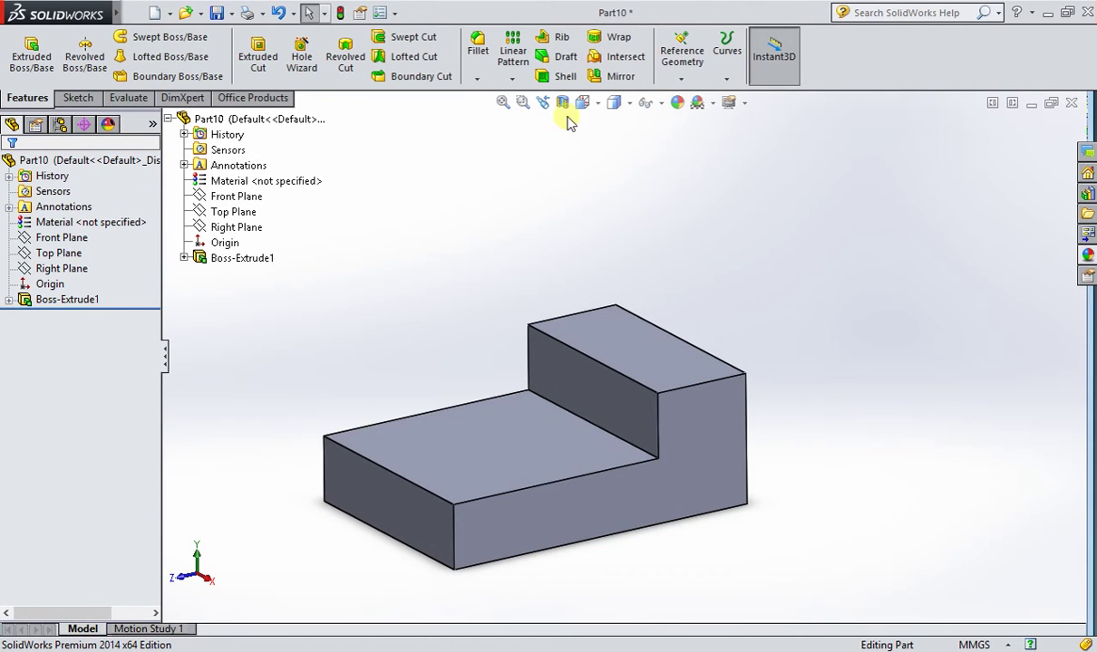
key("alt+Tab")
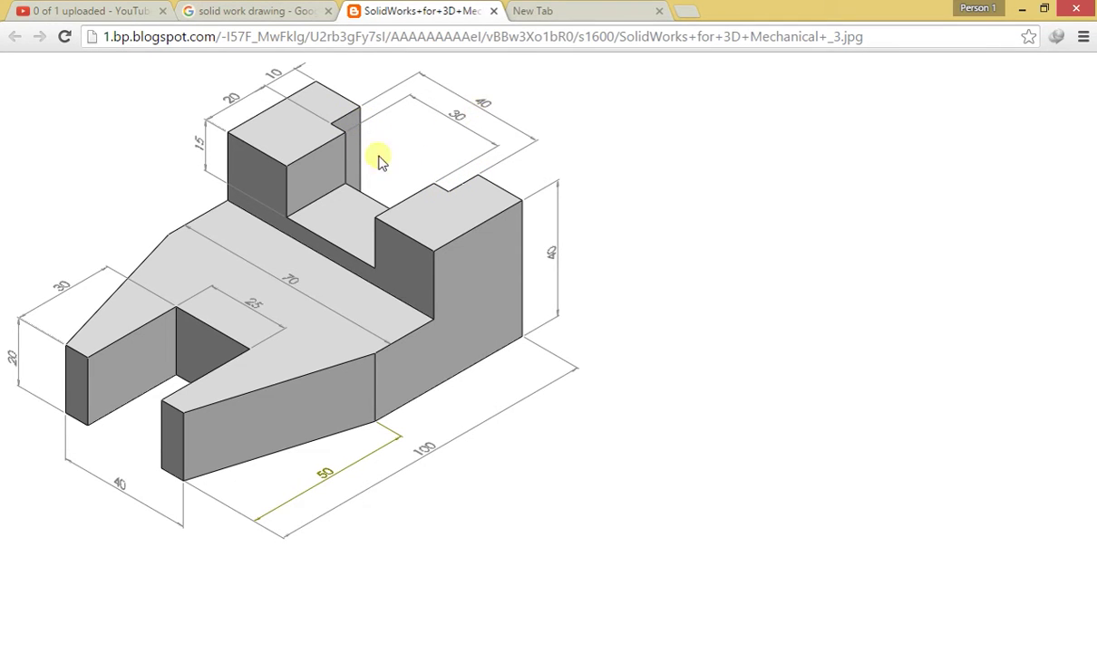
Step: View from the top and sketch a centerline across the tall block's top face
key("alt+Tab")
left_click(582, 103)
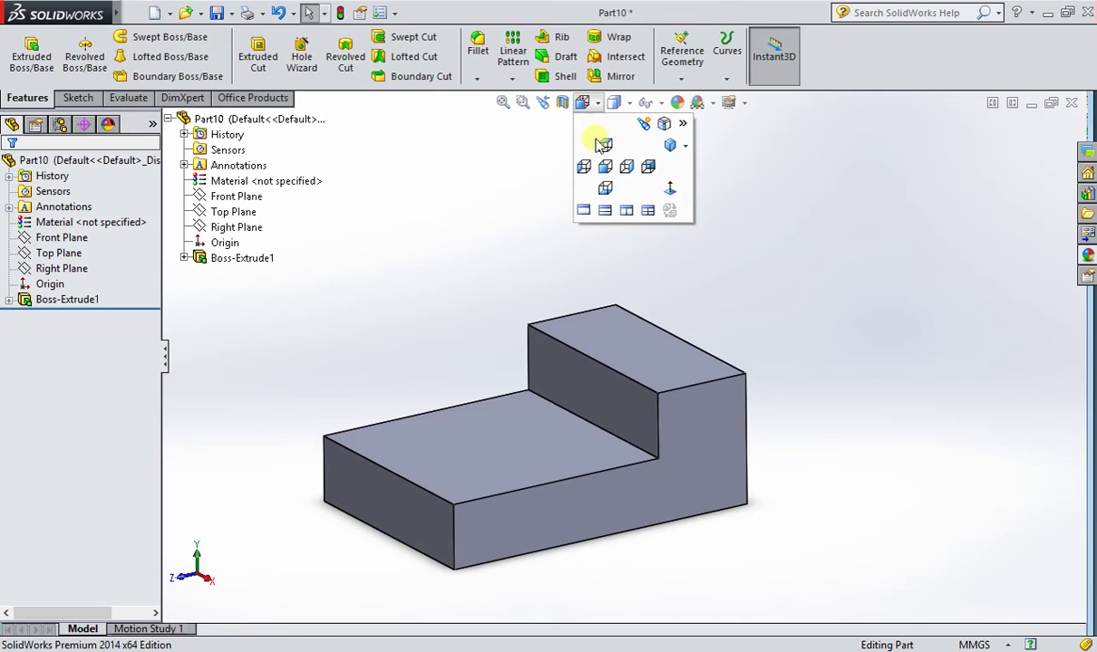
left_click(601, 145)
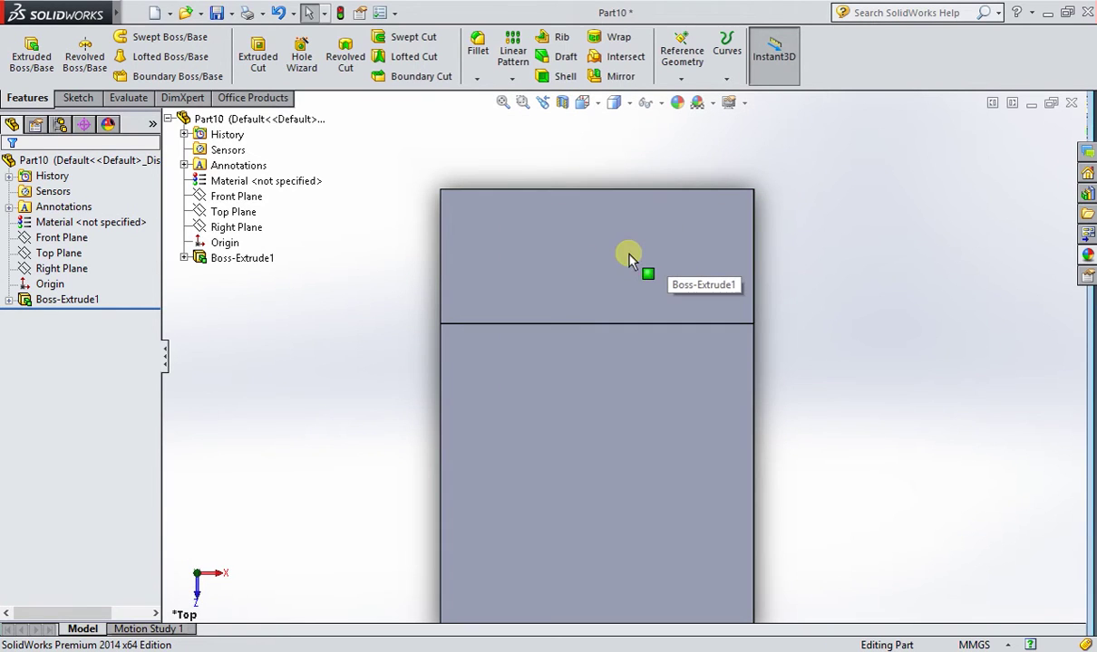
left_click(591, 245)
scroll(625, 220, "down", 3)
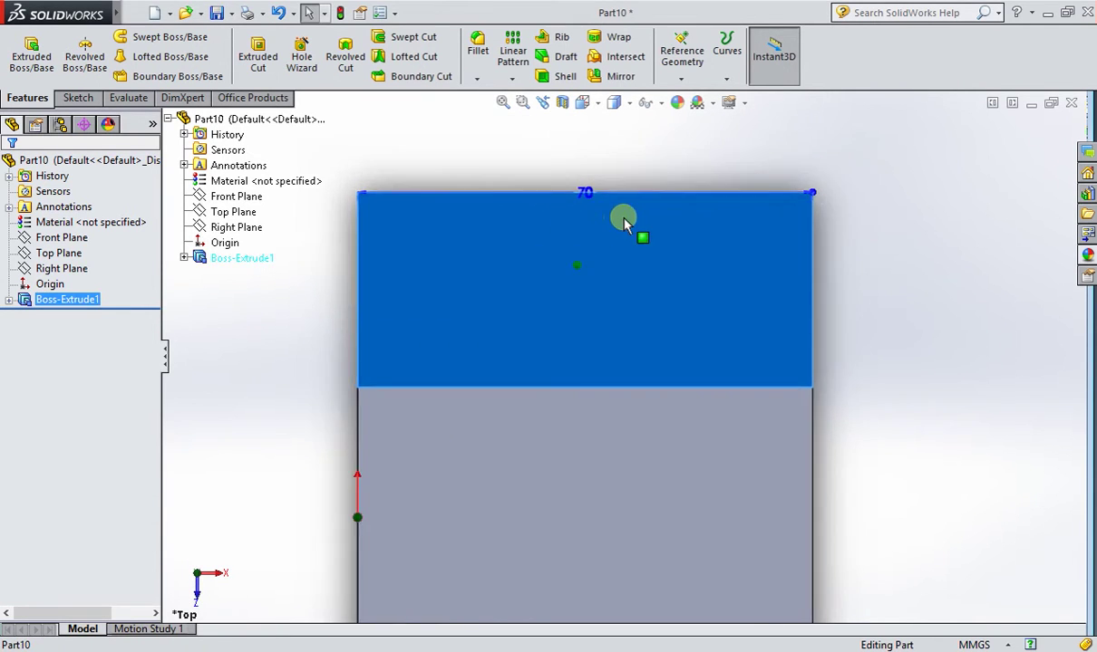
left_click(78, 98)
left_click(125, 37)
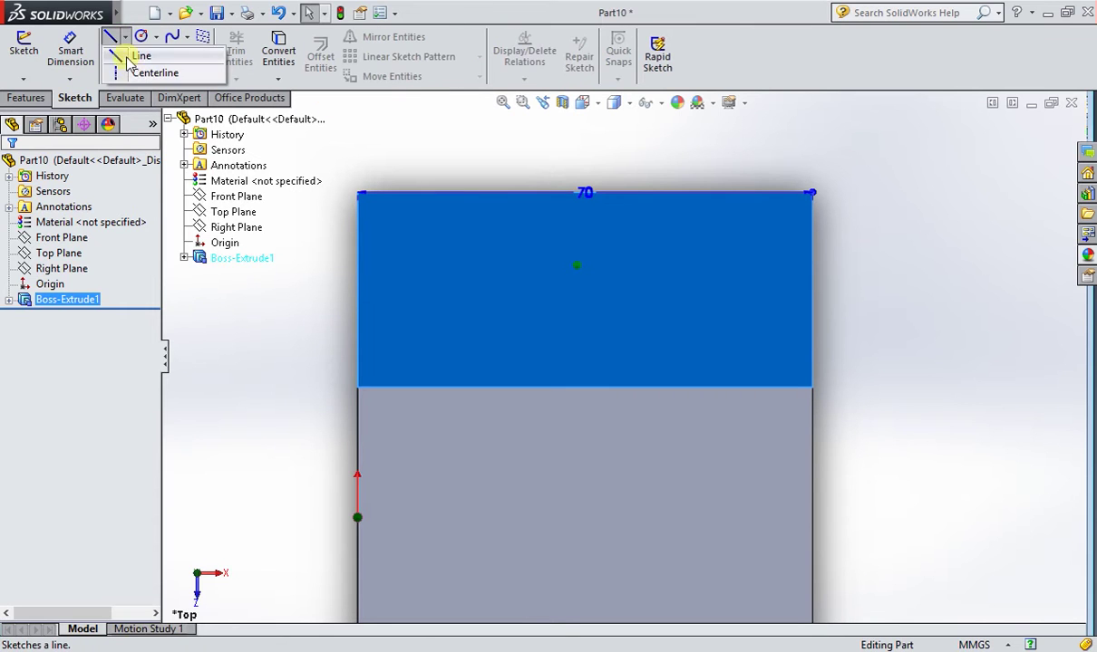
left_click(150, 72)
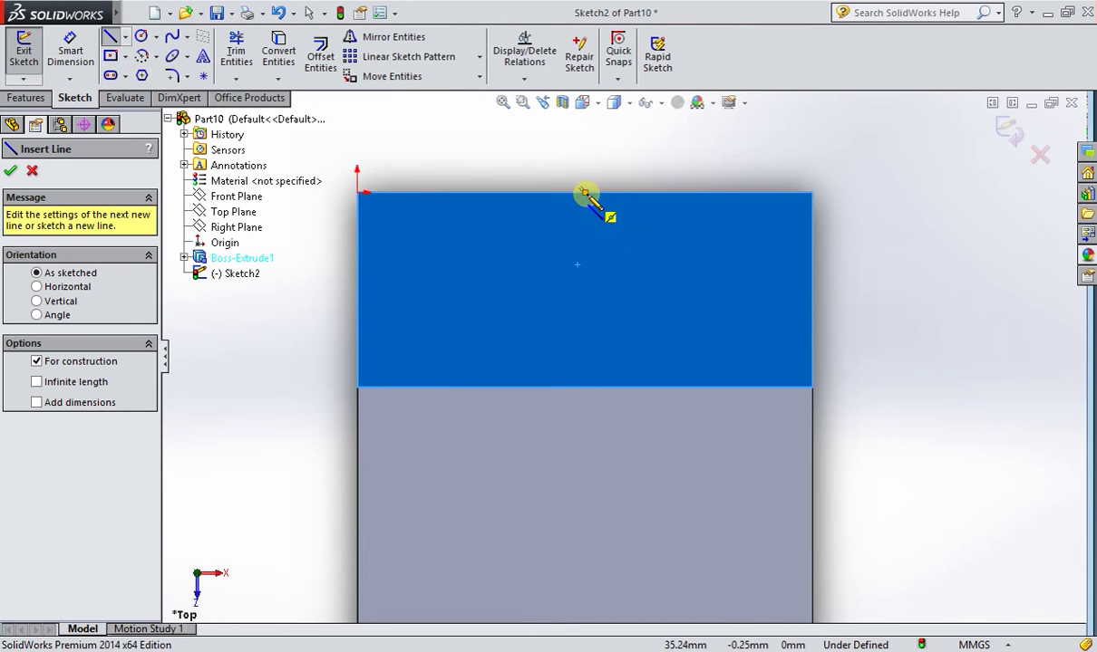
left_click(585, 192)
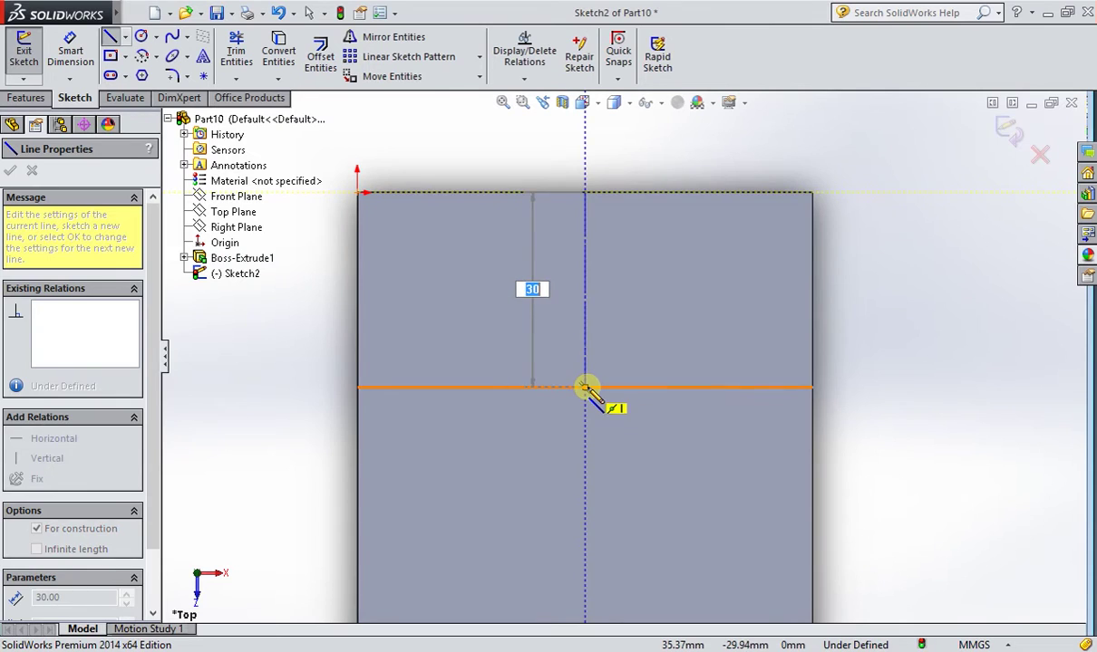
double_click(585, 388)
key("Escape")
key("alt+Tab")
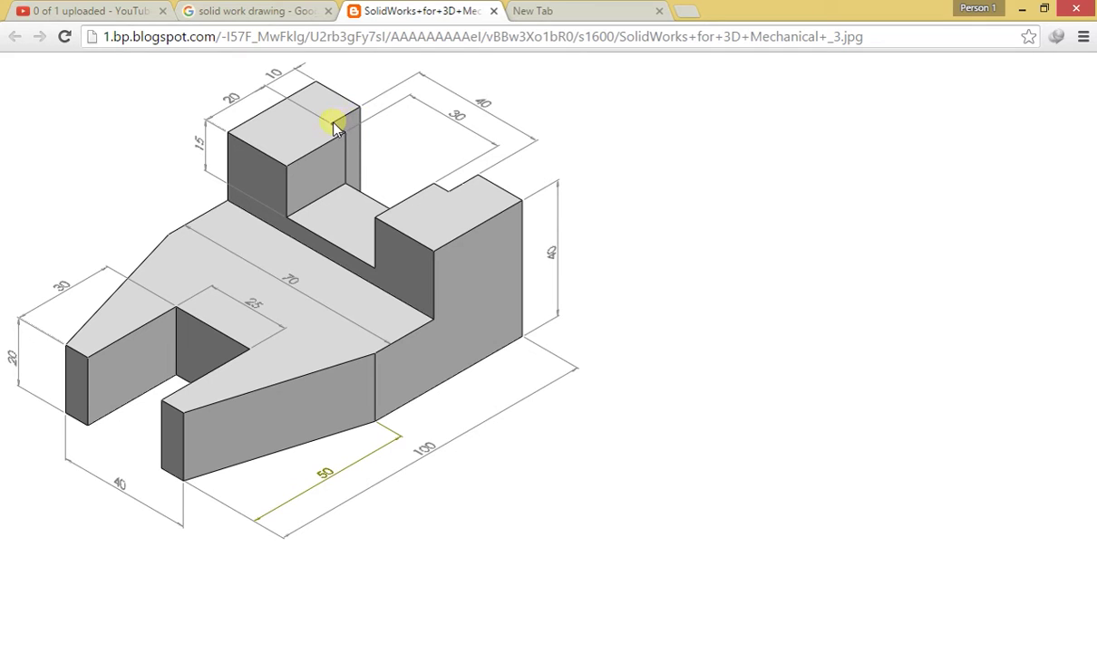
Step: Draw a 40 × 10 rectangle centred on the centerline using 20, 10, 40, 10 line lengths
key("alt+Tab")
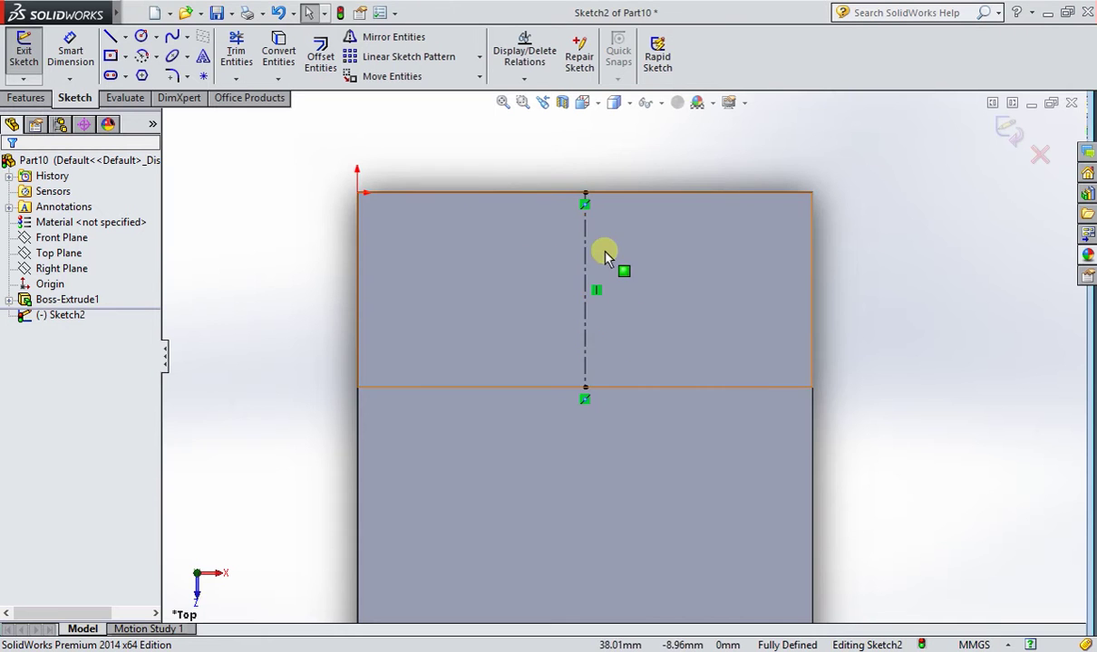
scroll(598, 226, "down", 2)
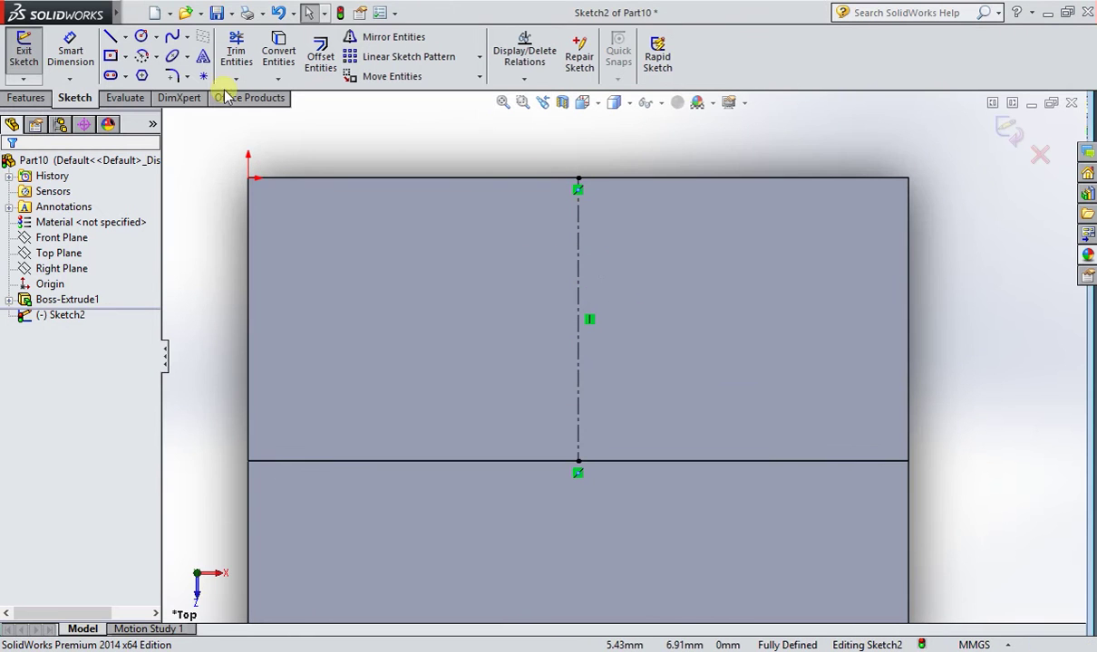
left_click(112, 39)
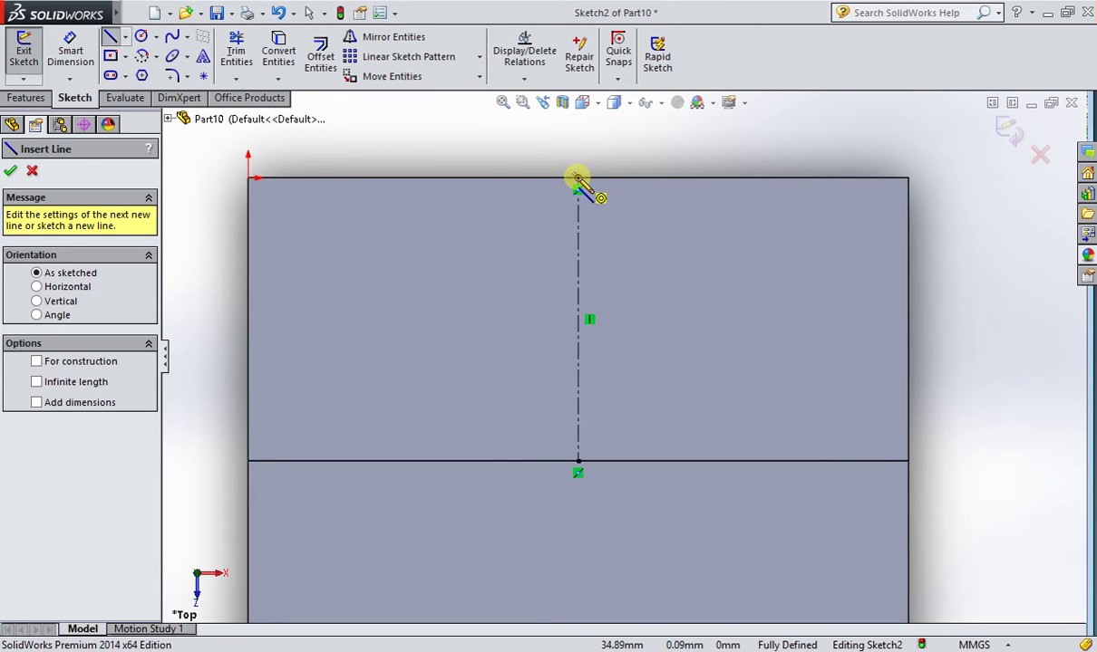
left_click(577, 179)
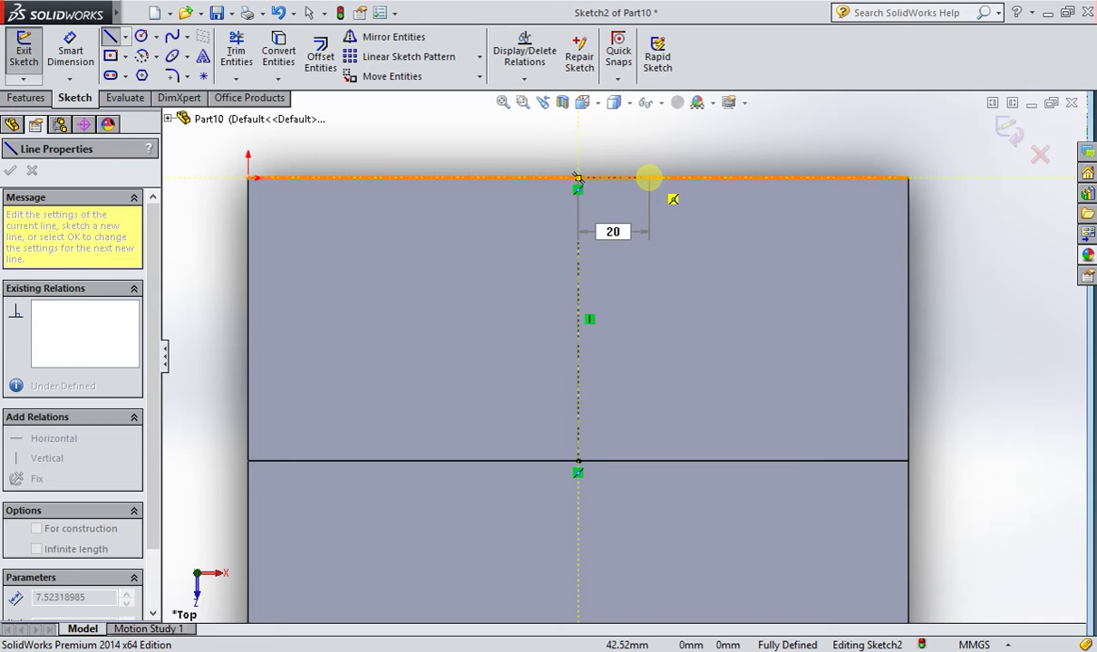
key("Return")
type("10")
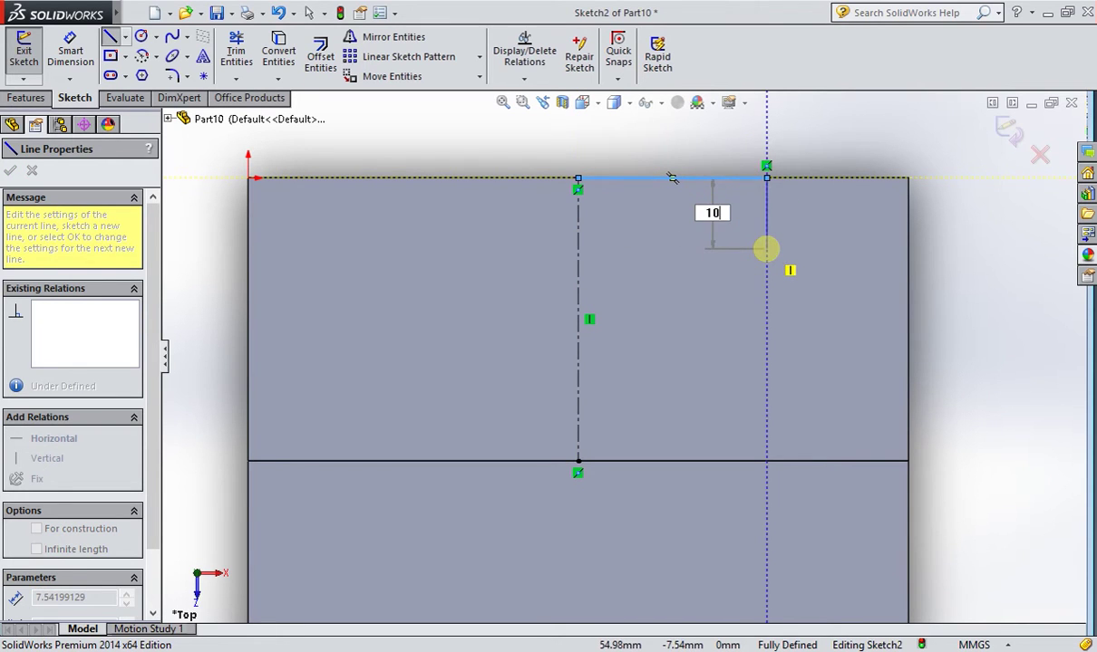
key("Return")
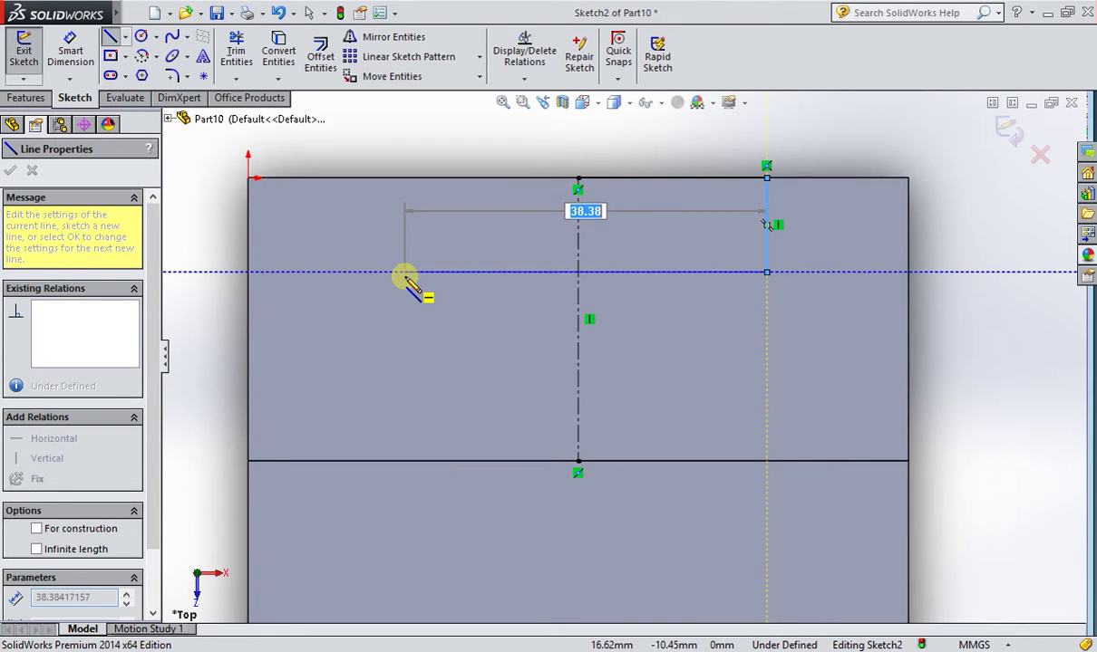
key("Return")
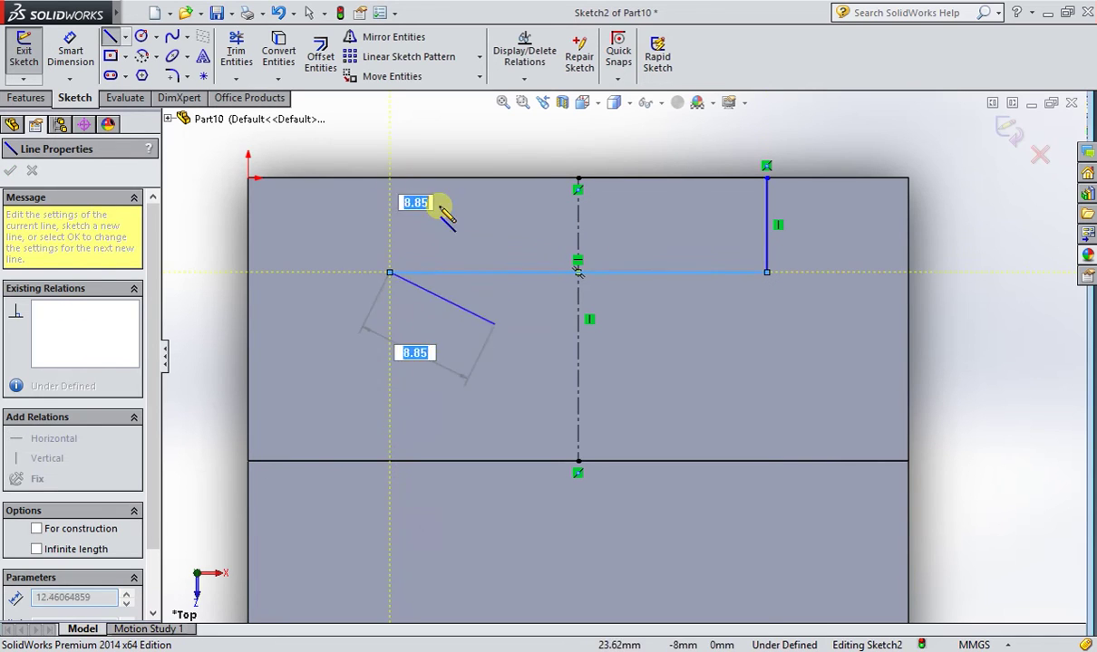
key("Return")
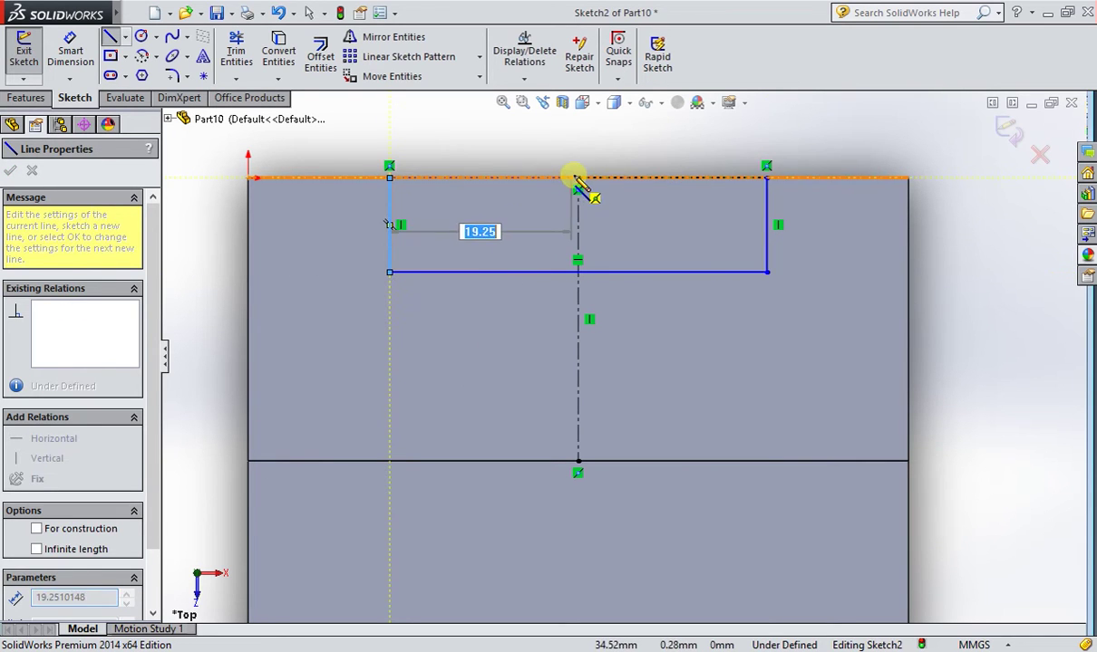
right_click(585, 156)
left_click(626, 151)
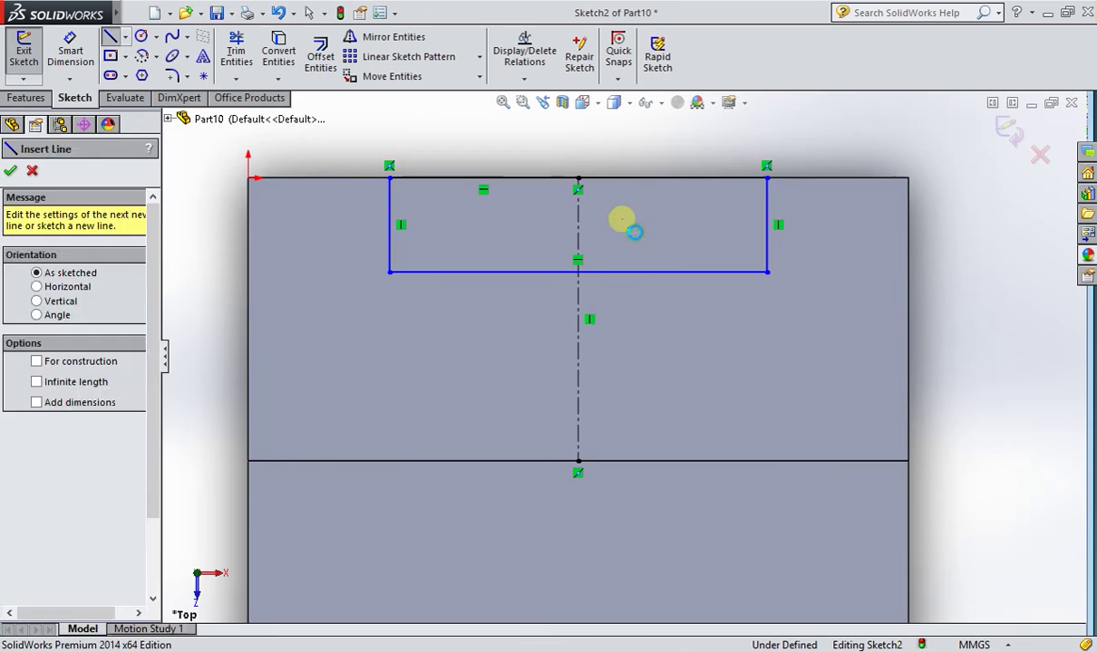
scroll(635, 272, "down", 3)
Step: Cut the 40 × 10 rectangle 70 mm blind to make the notch Cut-Extrude1
mouse_move(747, 345)
middle_mouse_down()
mouse_move(778, 353)
mouse_move(722, 445)
mouse_move(641, 373)
mouse_move(661, 453)
middle_mouse_up()
scroll(722, 445, "down", 3)
scroll(712, 335, "up", 3)
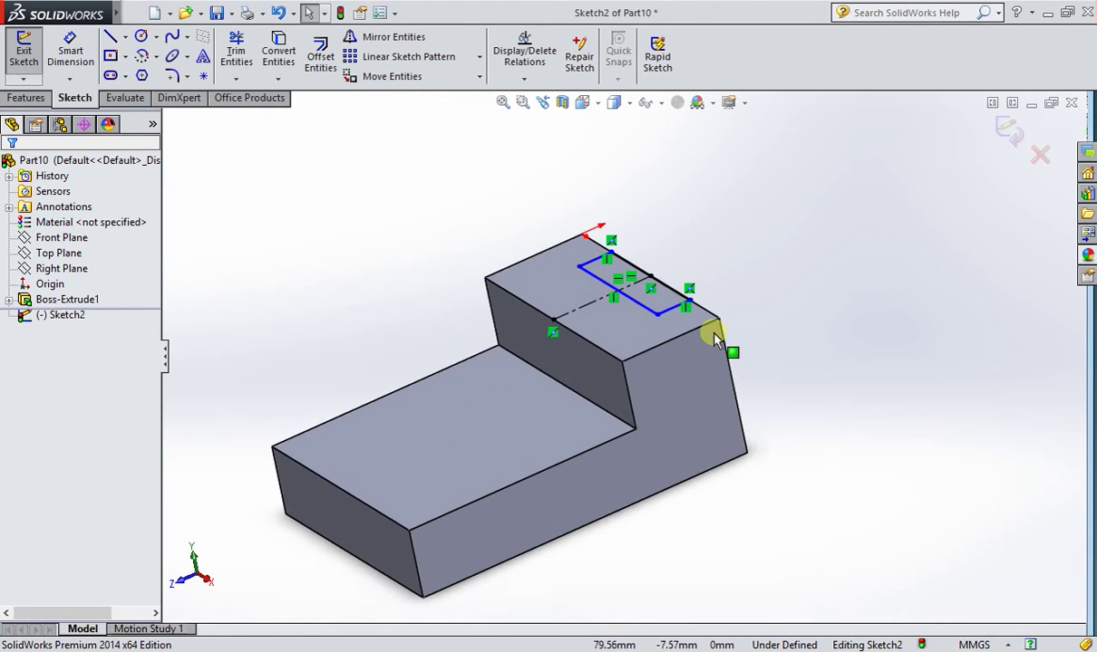
left_click(41, 99)
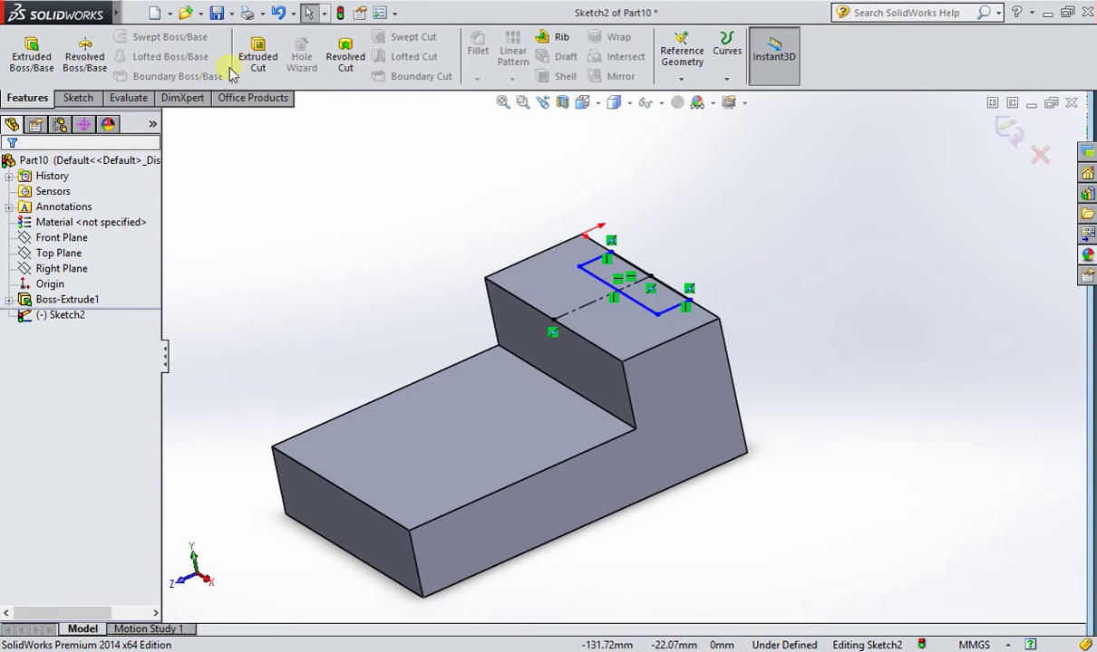
left_click(258, 56)
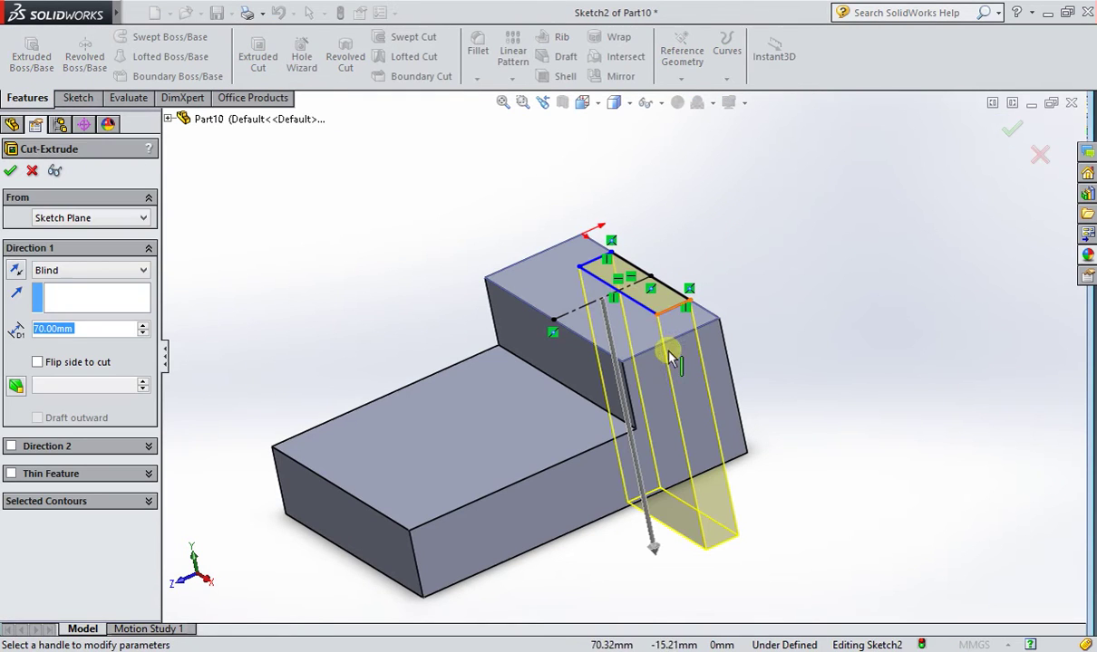
left_click(10, 172)
mouse_move(736, 277)
middle_mouse_down()
mouse_move(748, 440)
mouse_move(726, 303)
mouse_move(736, 276)
middle_mouse_up()
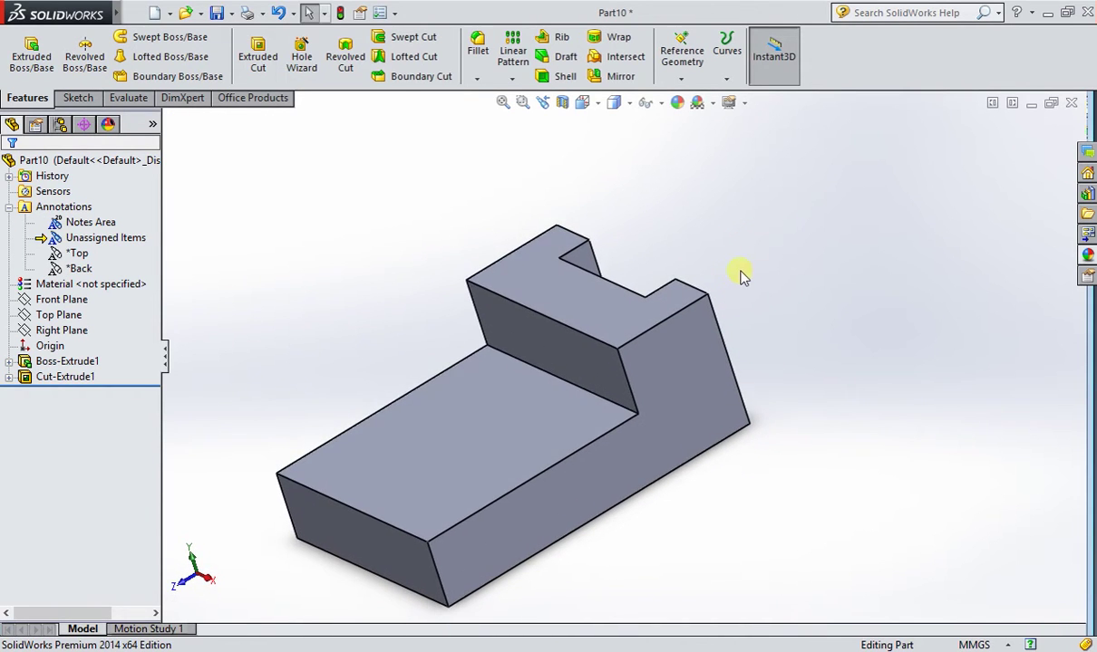
key("alt+Tab")
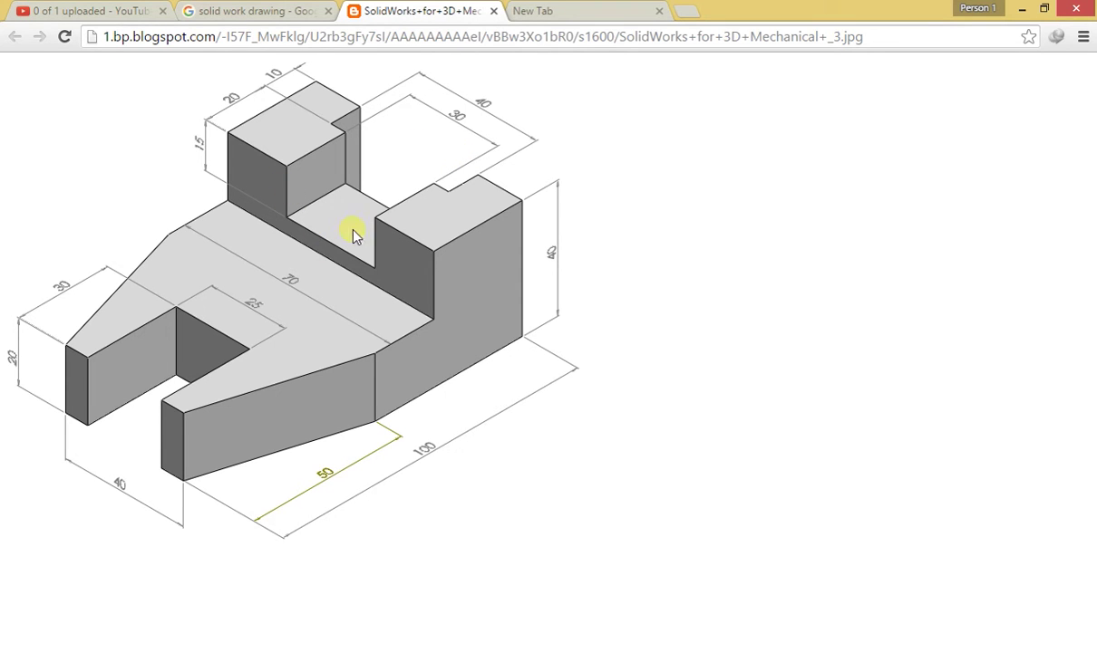
key("alt+Tab")
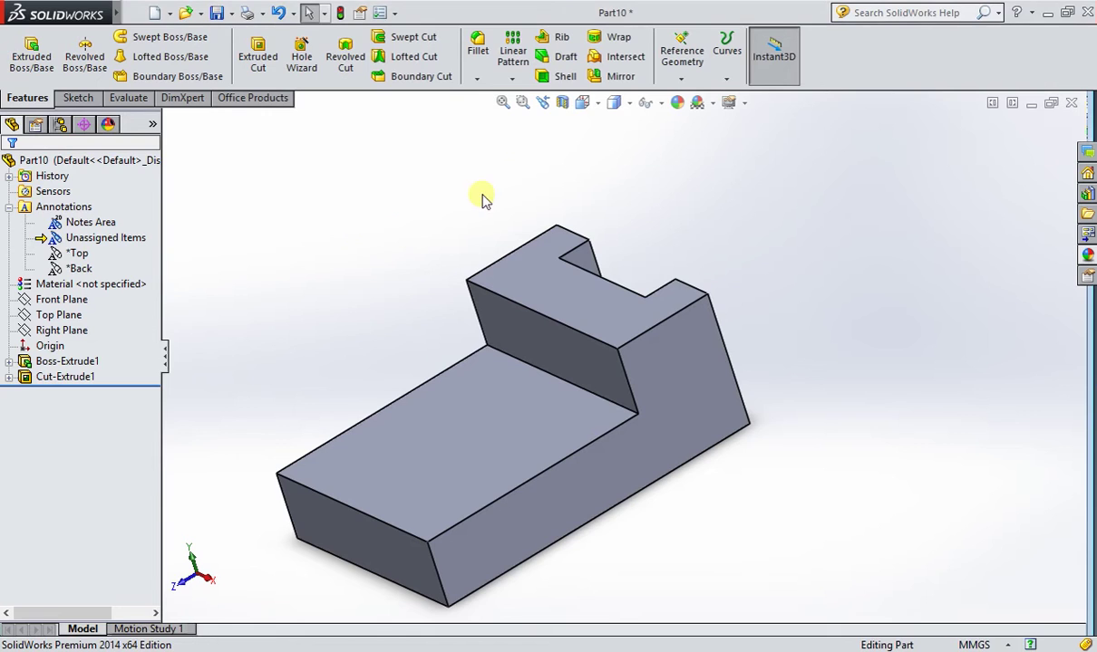
left_click(582, 102)
left_click(602, 164)
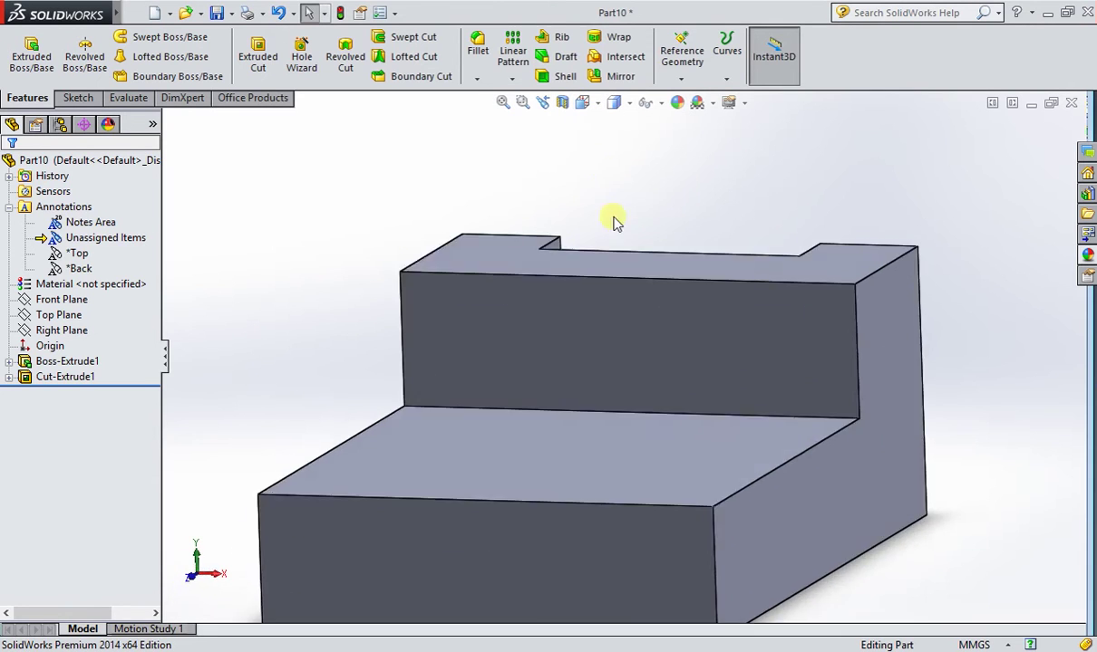
left_click(616, 340)
key("alt+Tab")
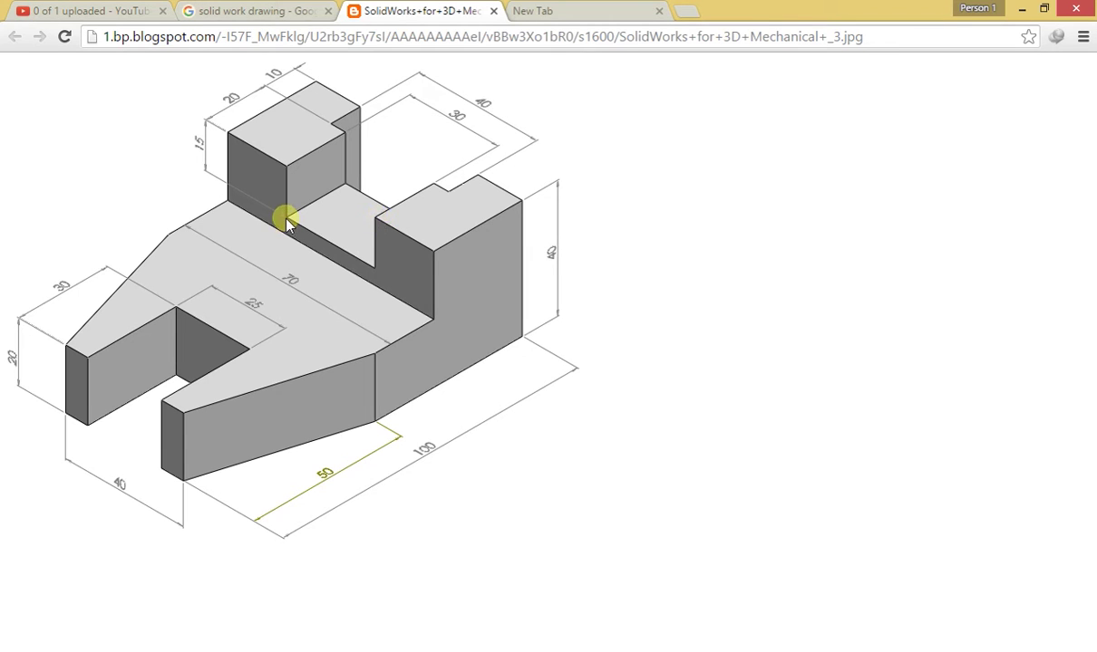
key("alt+Tab")
Step: Draw a vertical centerline from the block's top edge down to the step edge
scroll(598, 299, "down", 1)
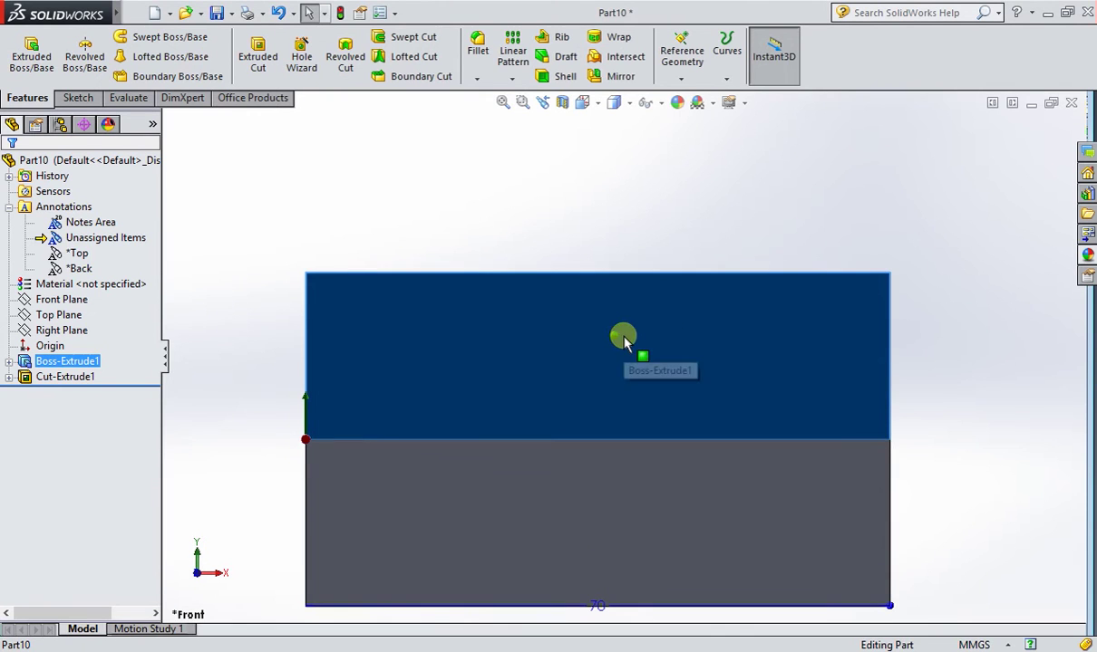
left_click(85, 98)
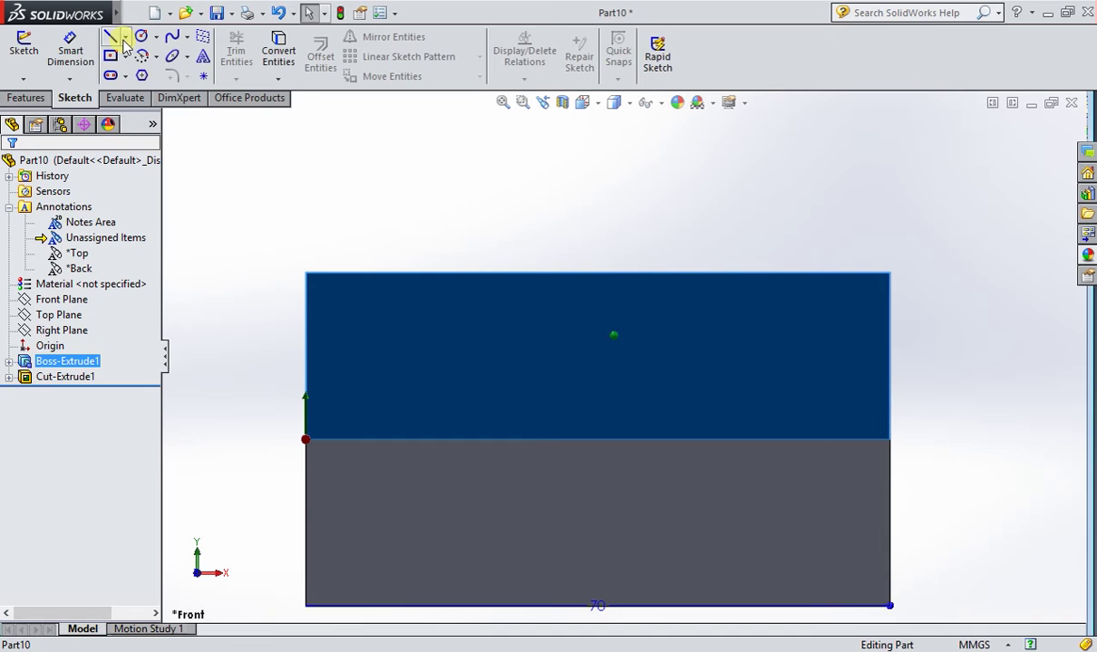
left_click(125, 37)
left_click(126, 73)
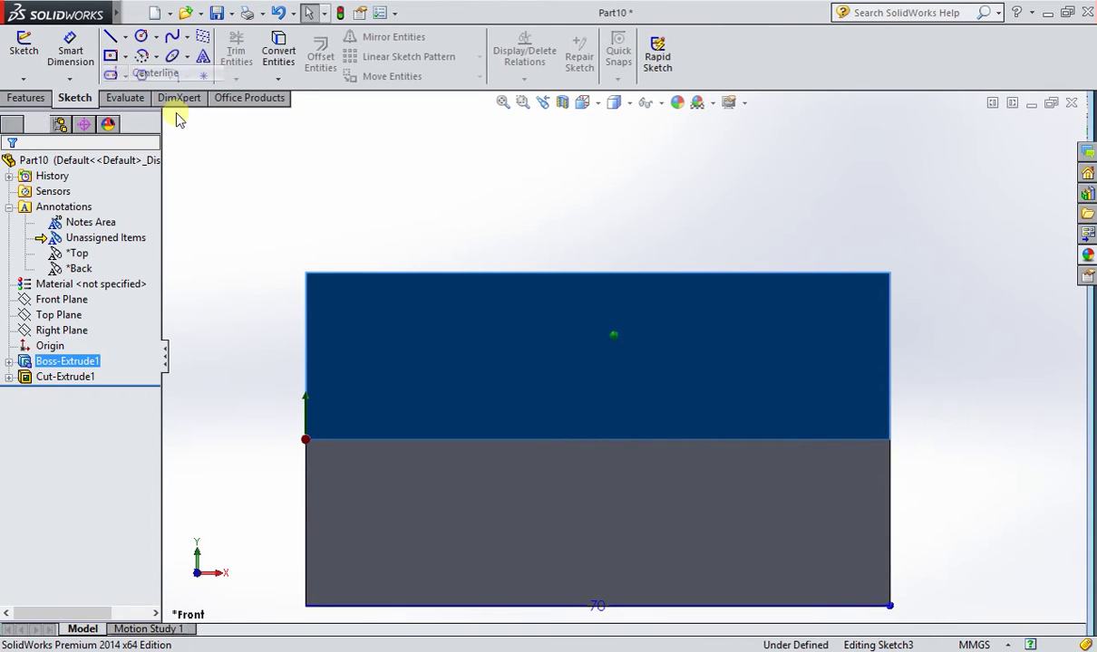
left_click(597, 272)
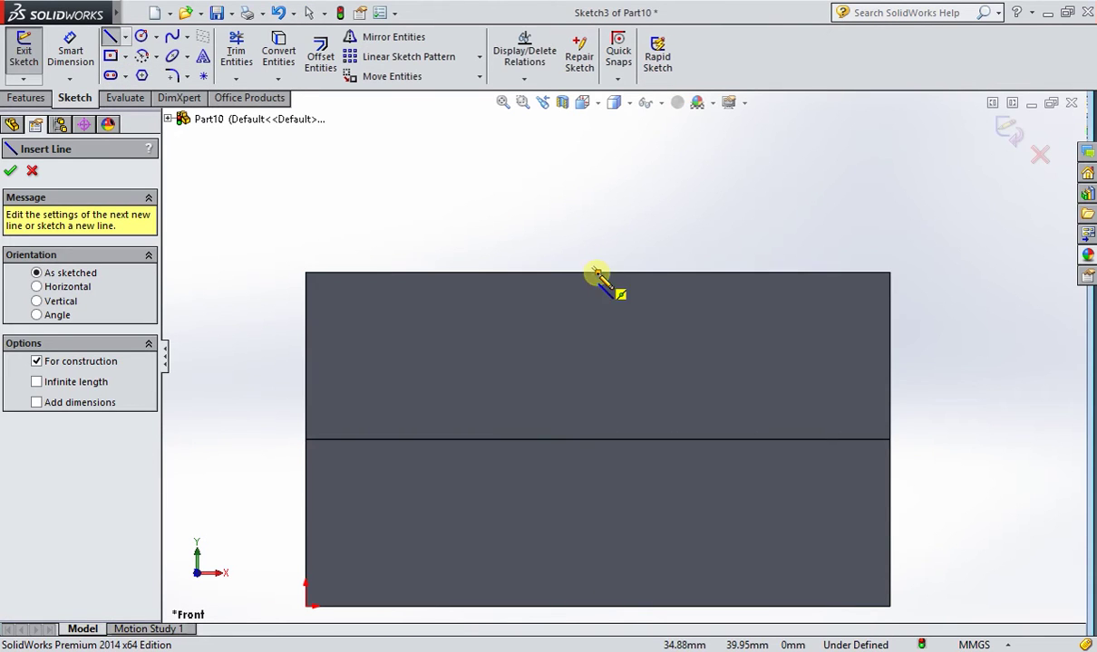
left_click(597, 439)
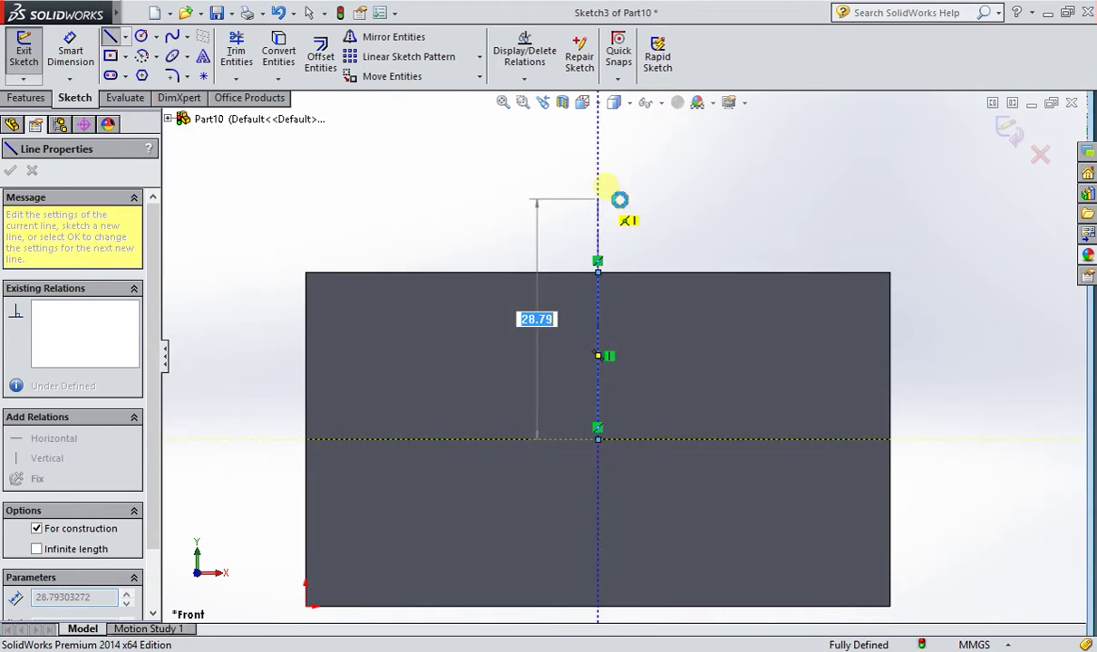
key("Escape")
key("alt+Tab")
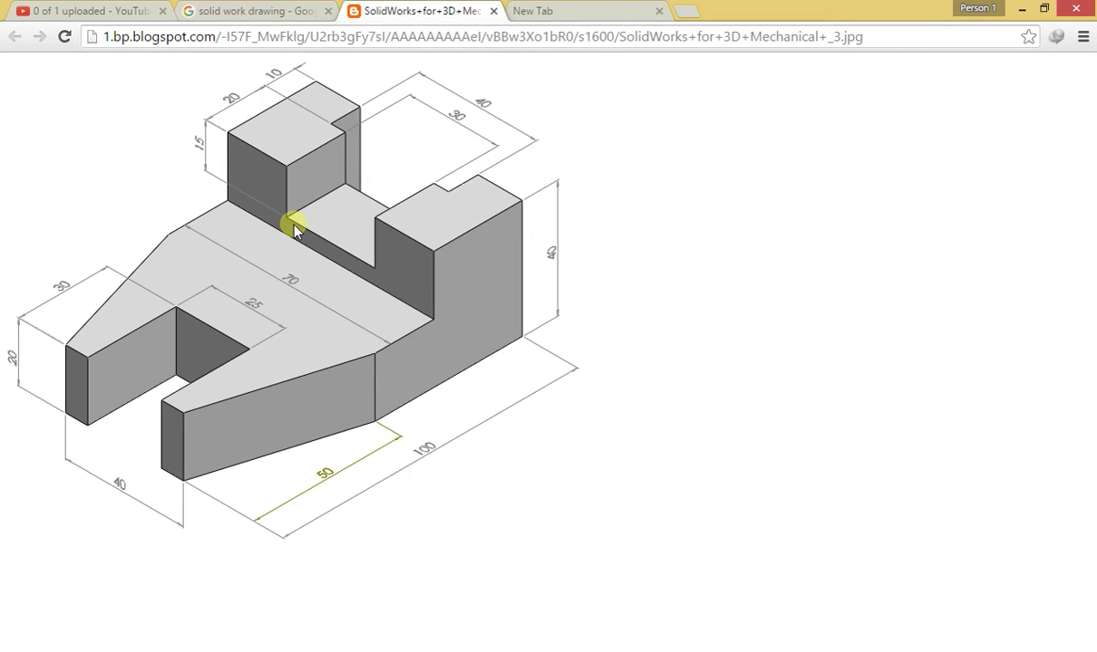
key("alt+Tab")
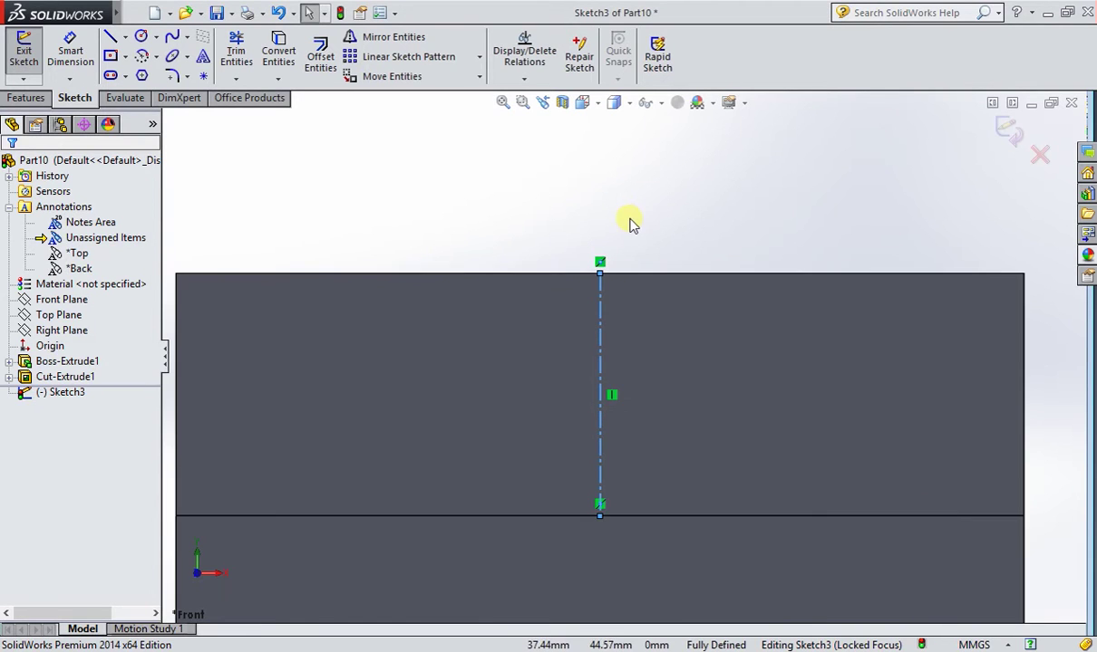
scroll(634, 308, "up", 3)
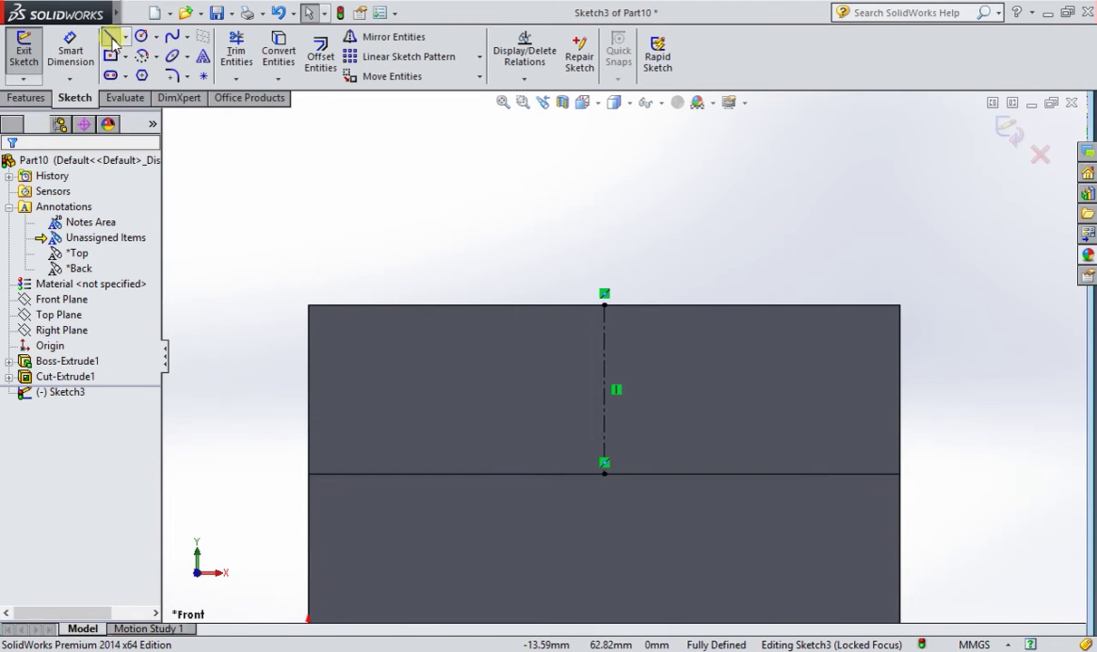
Step: Draw a closed 30 mm wide profile extending 15 mm either side of the centerline
left_click(113, 41)
left_click(605, 305)
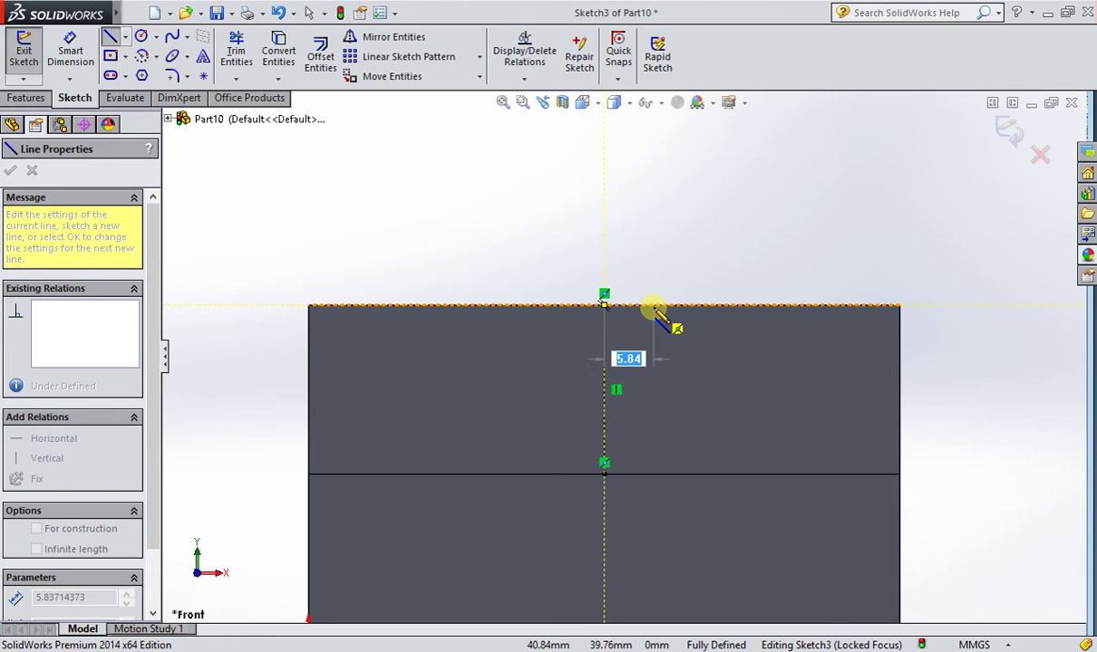
key("Return")
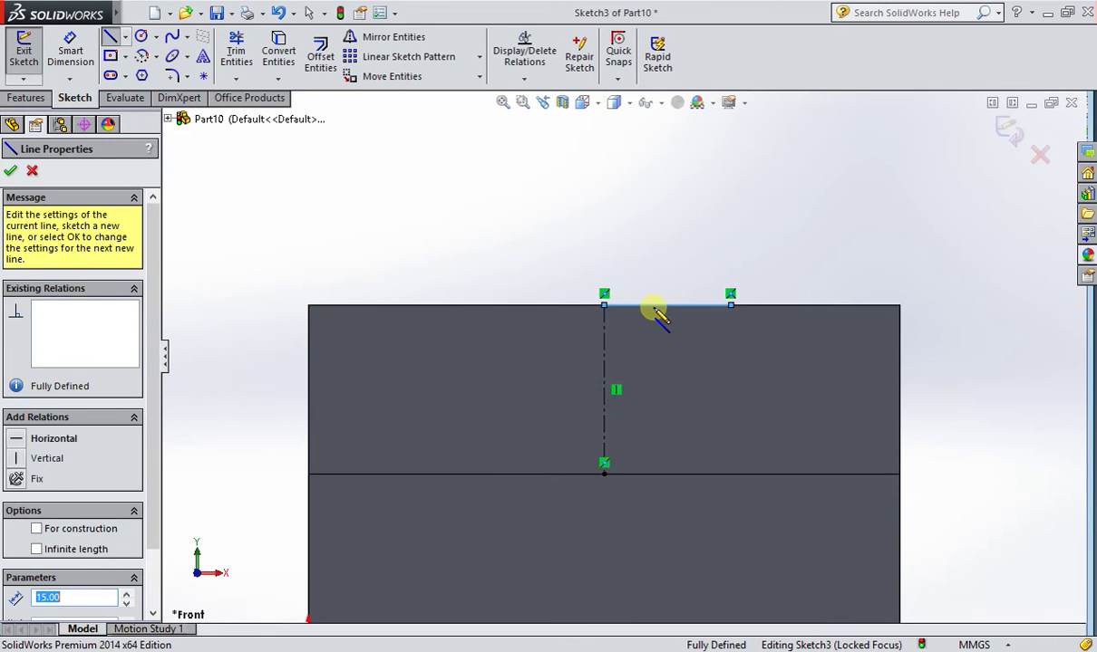
key("alt+Tab")
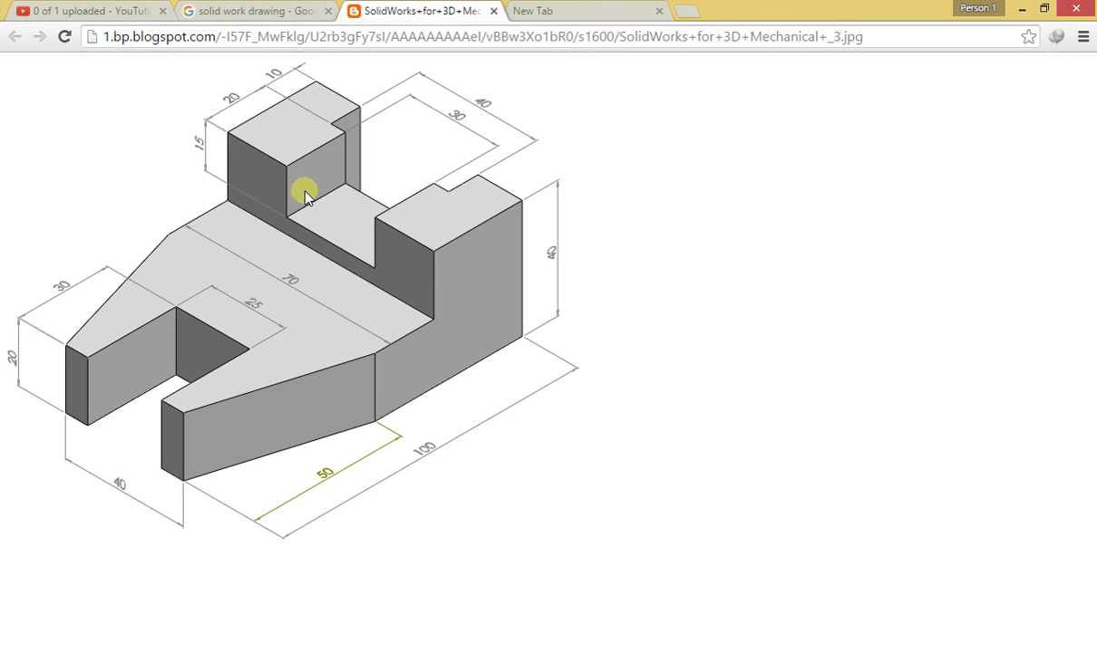
key("alt+Tab")
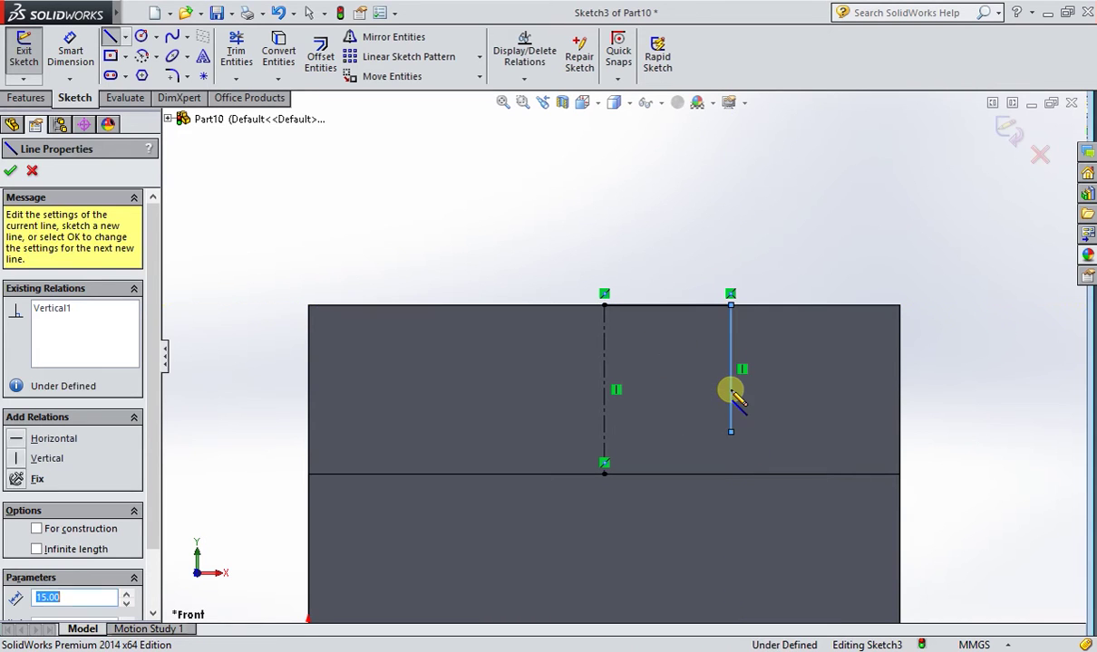
left_click(731, 431)
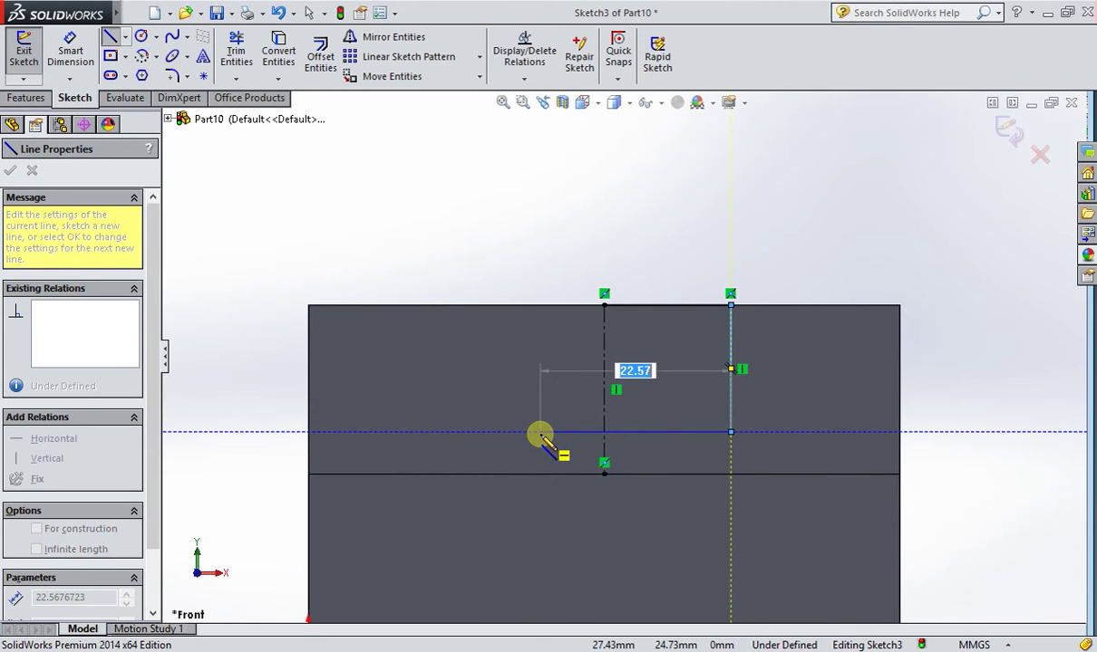
key("Return")
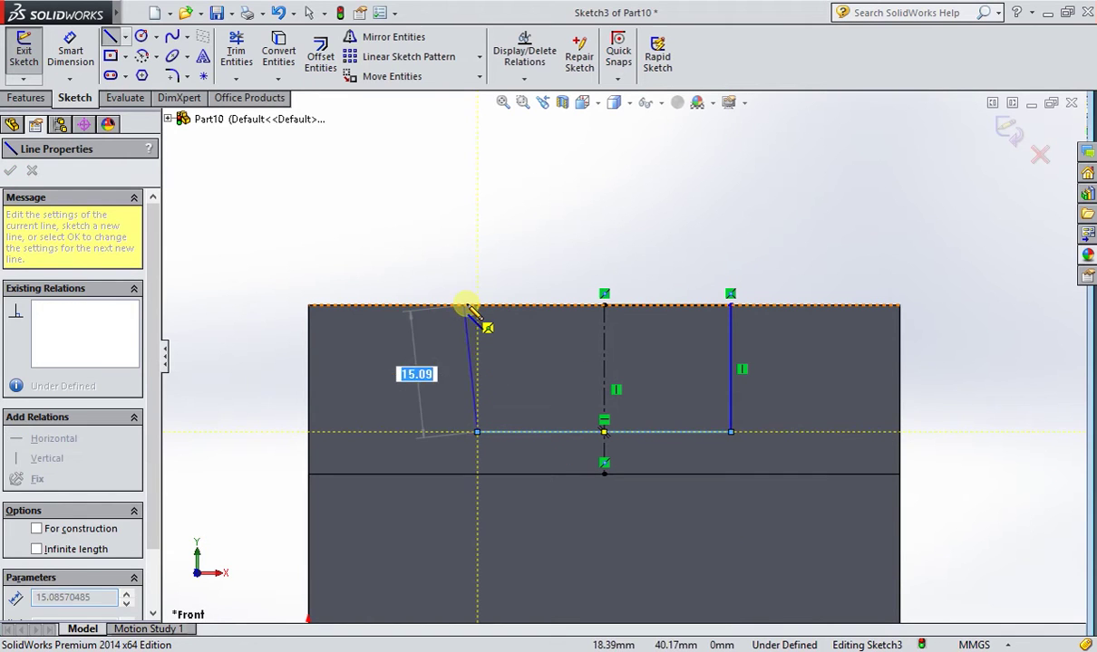
left_click(476, 305)
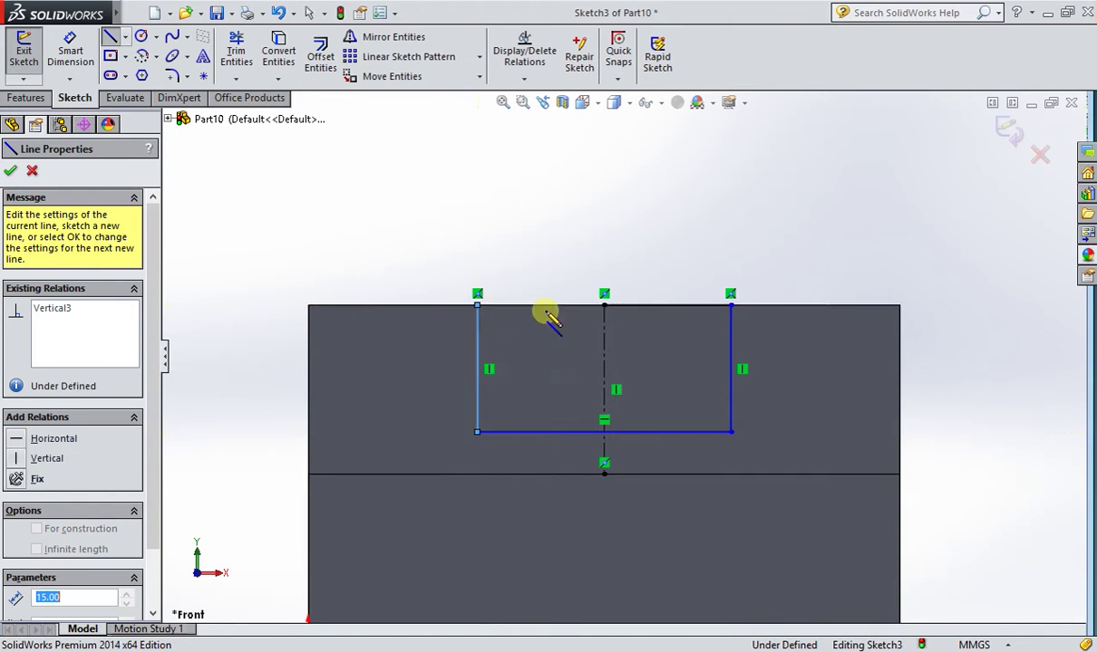
left_click(604, 305)
left_click(11, 171)
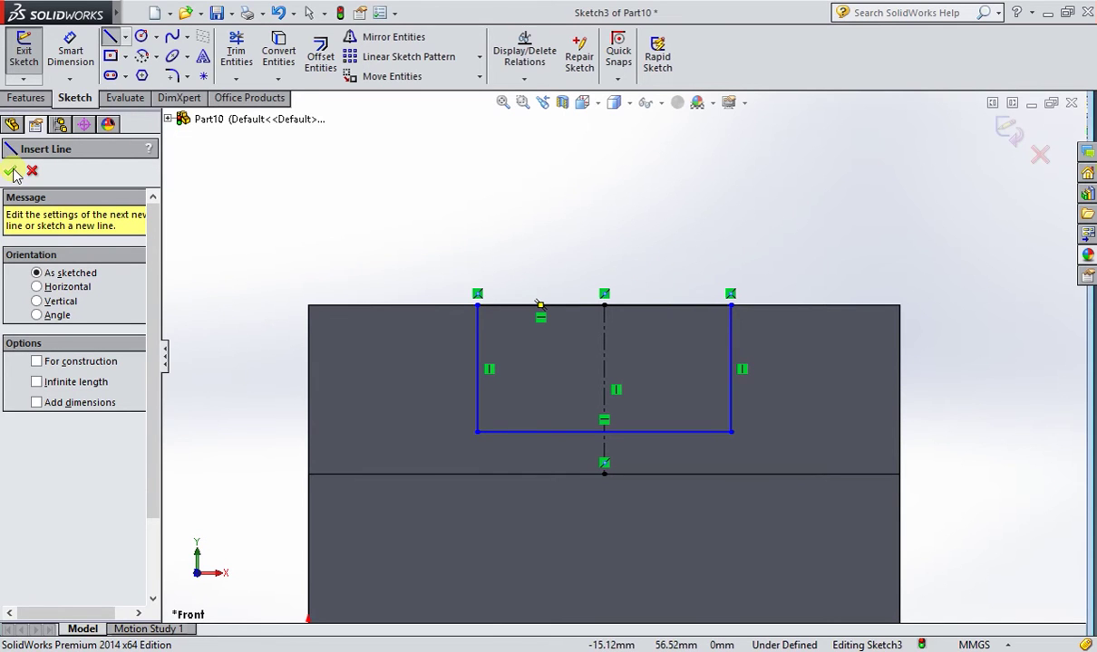
left_click(11, 172)
mouse_move(968, 322)
middle_mouse_down()
mouse_move(905, 337)
mouse_move(906, 410)
mouse_move(825, 292)
middle_mouse_up()
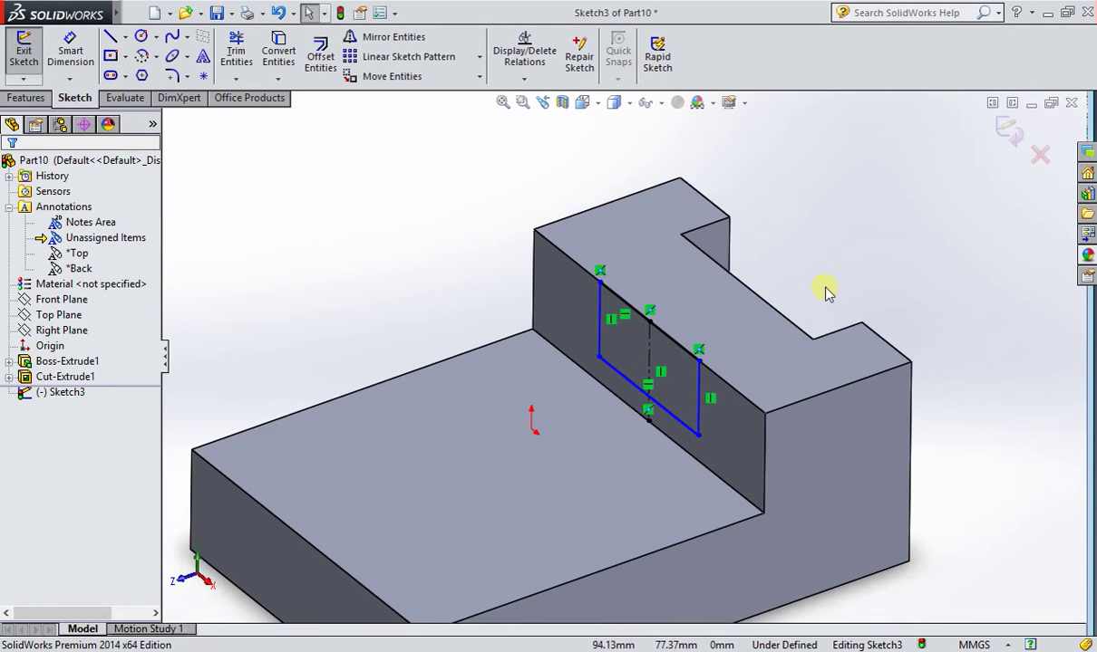
Step: Cut Sketch3's profile 70 mm deep through the tall block as Cut-Extrude2
left_click(26, 98)
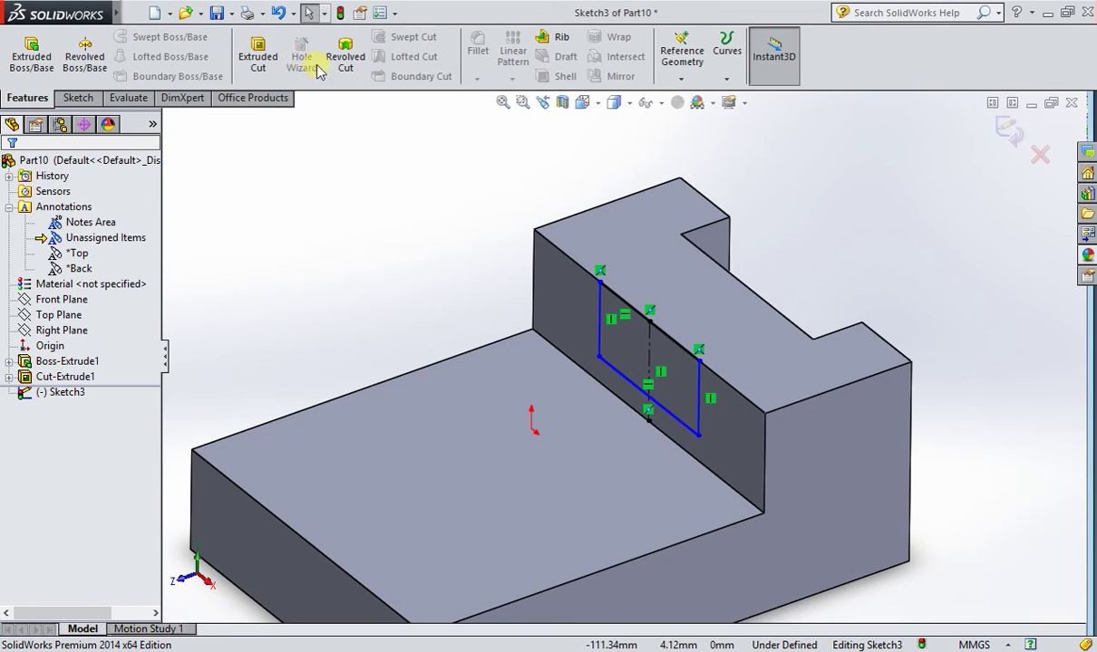
left_click(257, 61)
left_click(10, 170)
mouse_move(800, 268)
middle_mouse_down()
mouse_move(844, 362)
mouse_move(766, 293)
mouse_move(779, 318)
middle_mouse_up()
key("alt+Tab")
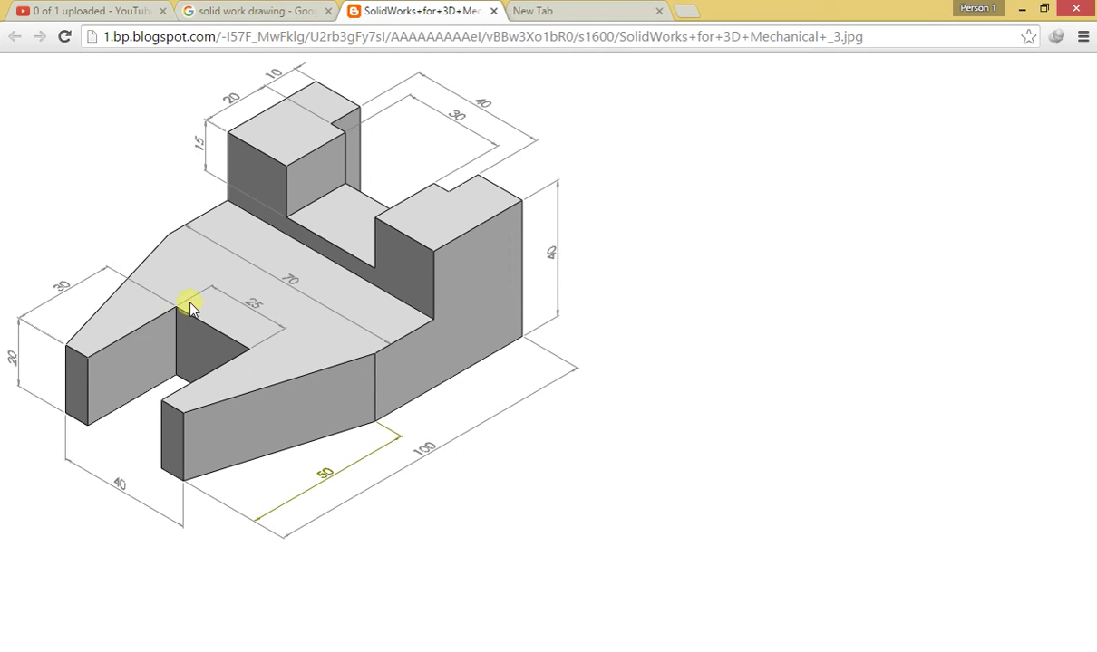
key("alt+Tab")
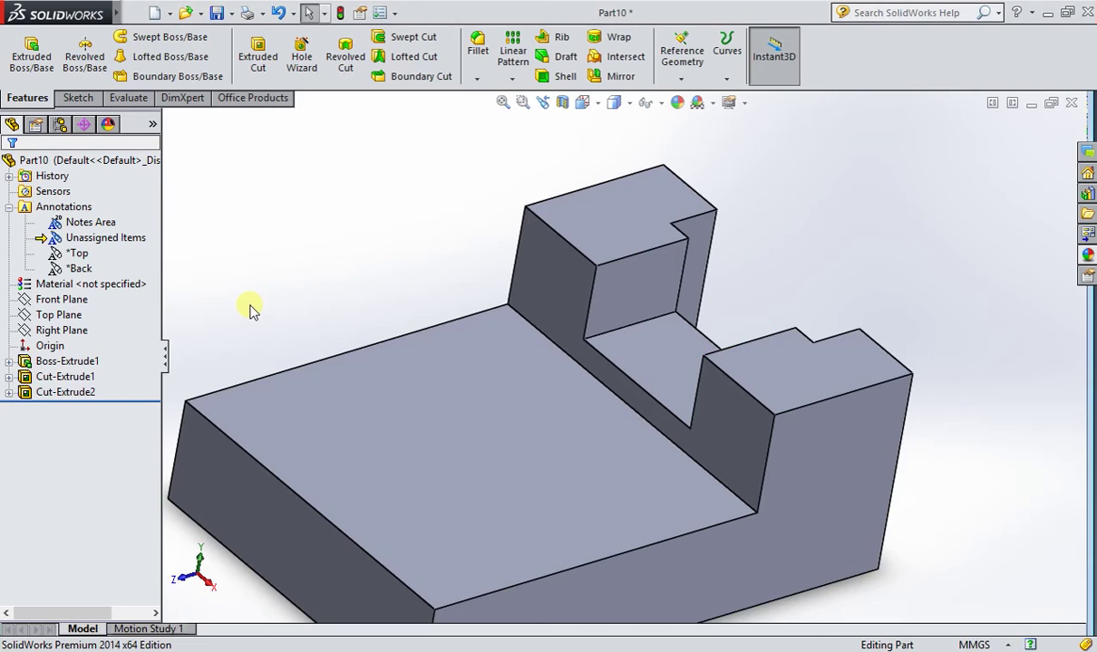
Step: Fit the part, view it from the top, and select the base's top face
key("f")
left_click(582, 103)
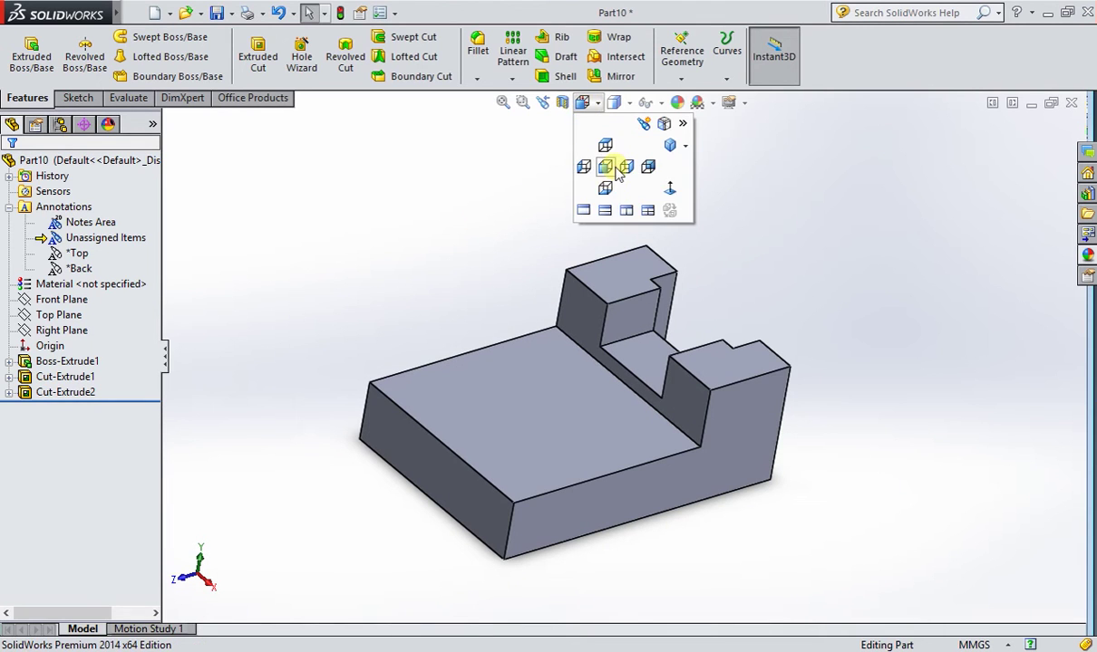
left_click(606, 147)
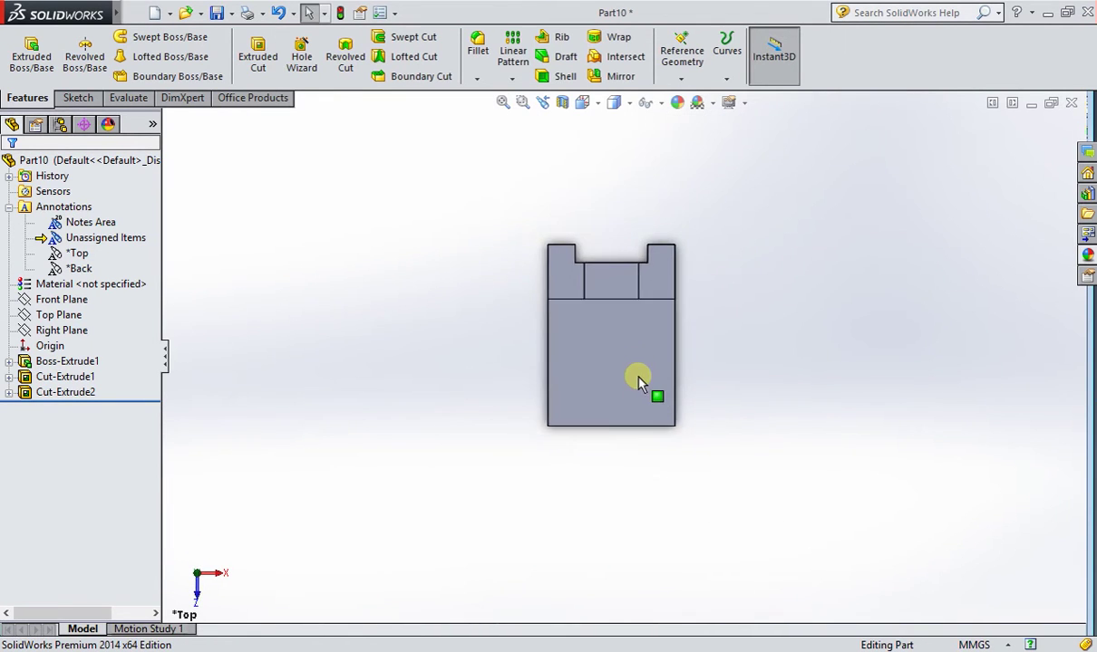
scroll(638, 381, "down", 2)
left_click(616, 396)
scroll(616, 396, "down", 1)
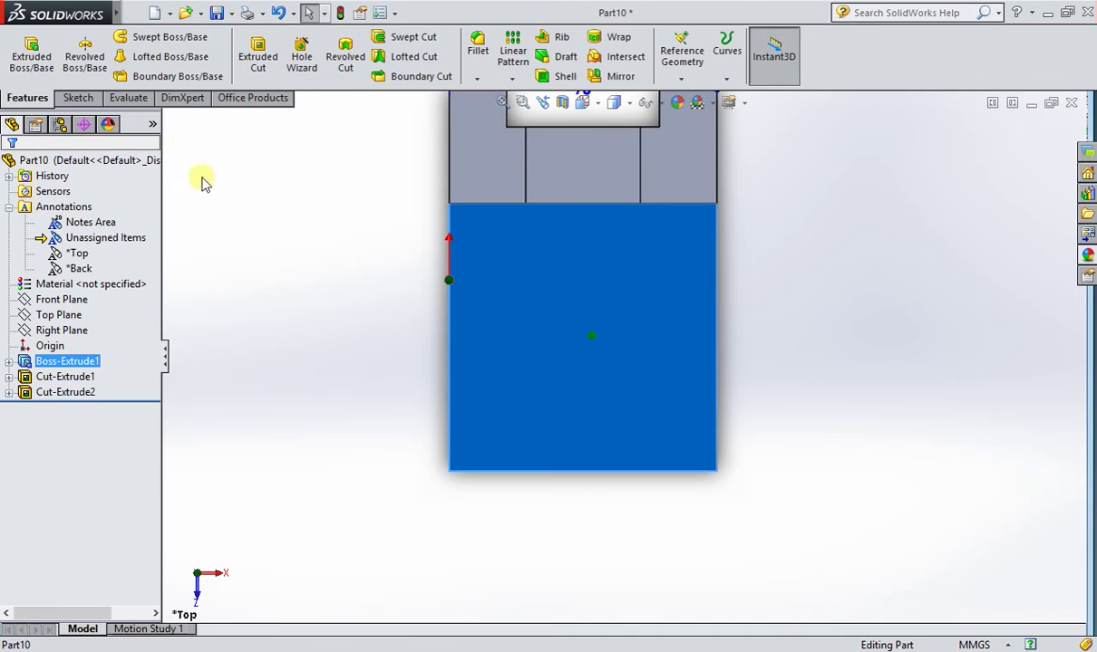
Step: Sketch a centerline on the base from the front edge midpoint to the step
left_click(78, 98)
left_click(138, 38)
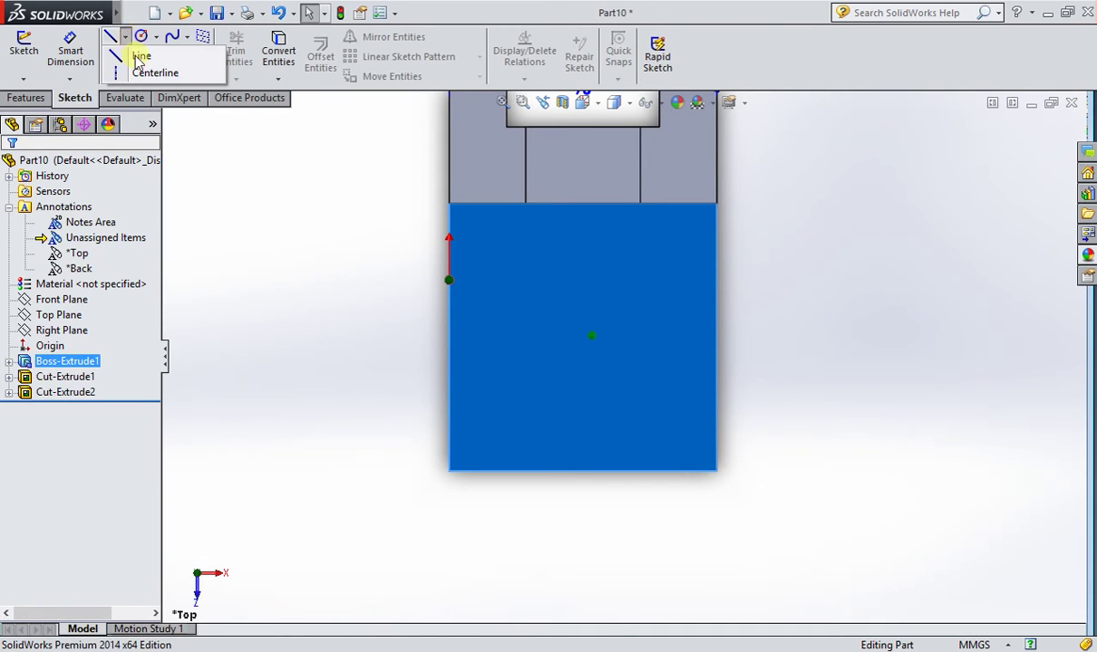
left_click(145, 73)
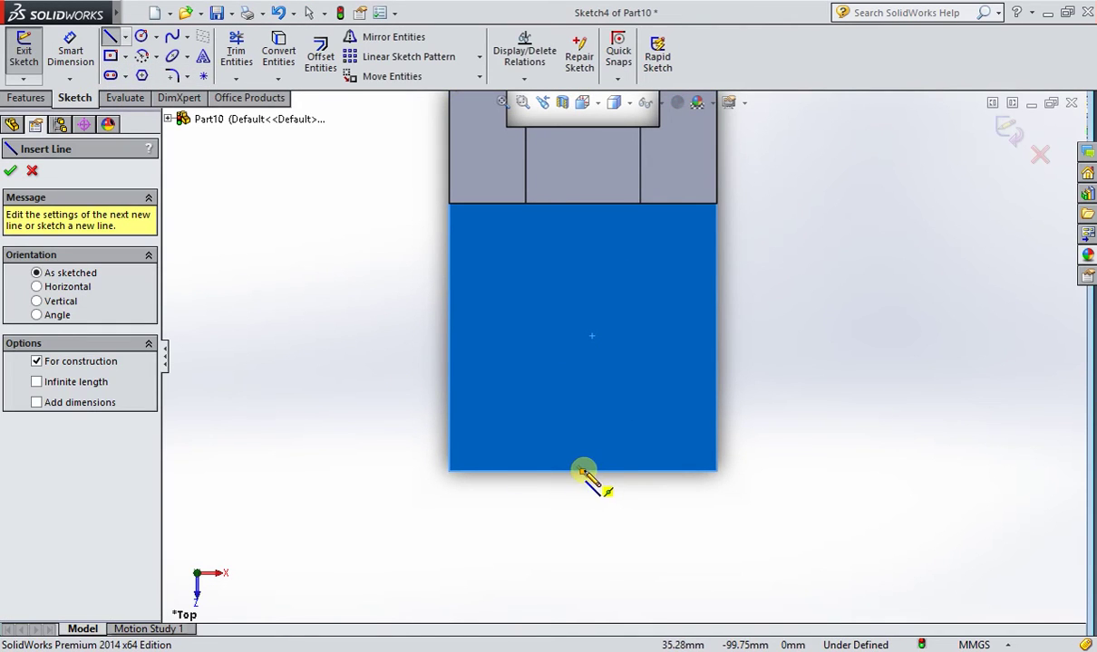
left_click_drag(583, 471, 583, 204)
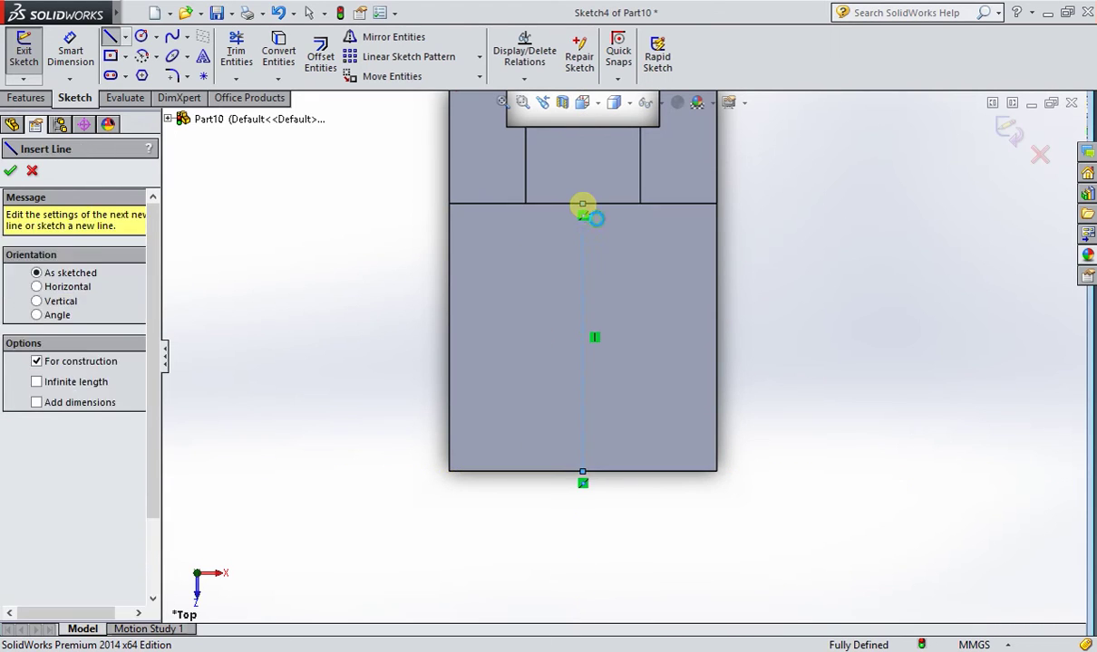
key("Escape")
key("alt+Tab")
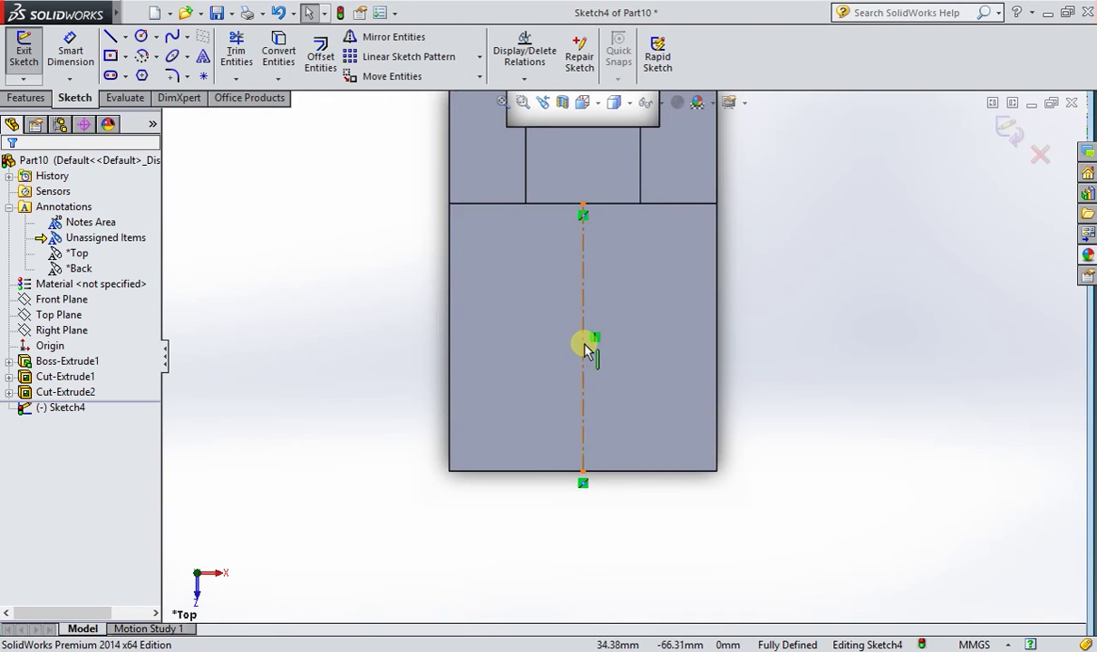
key("alt+Tab")
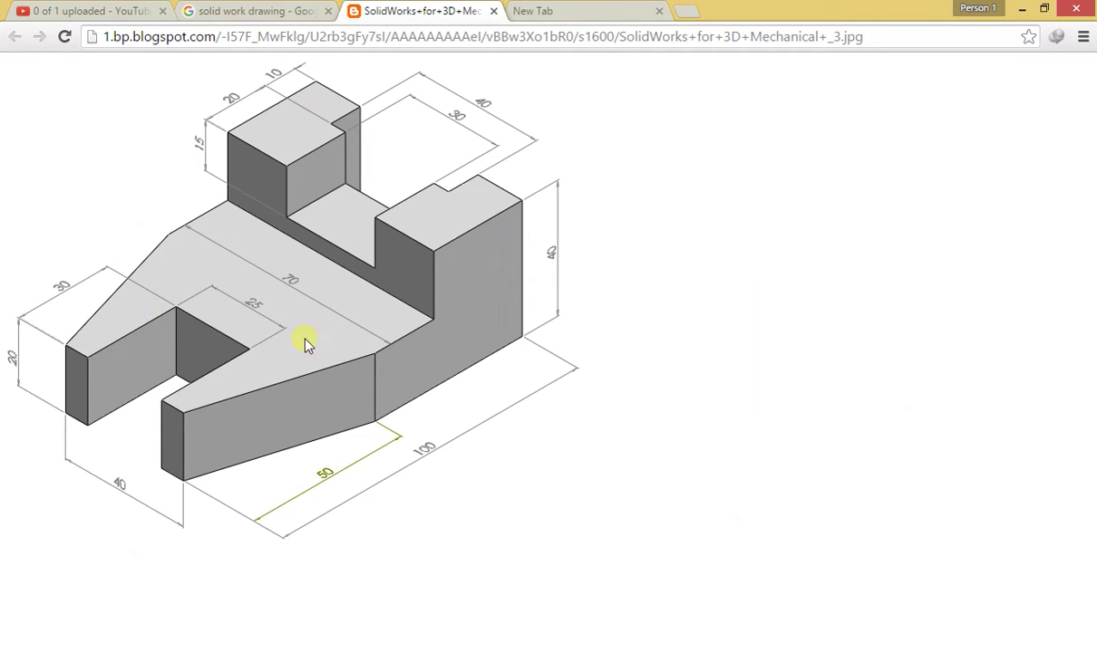
key("alt+Tab")
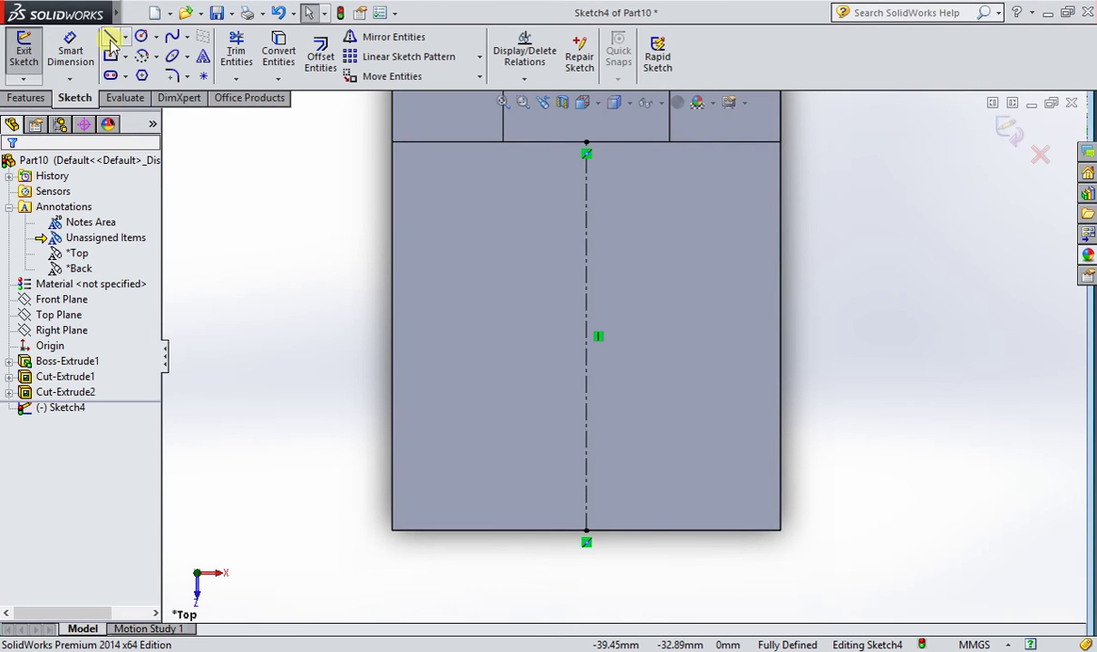
Step: Draw a 30 mm line up the centerline from the base's front edge
left_click(110, 38)
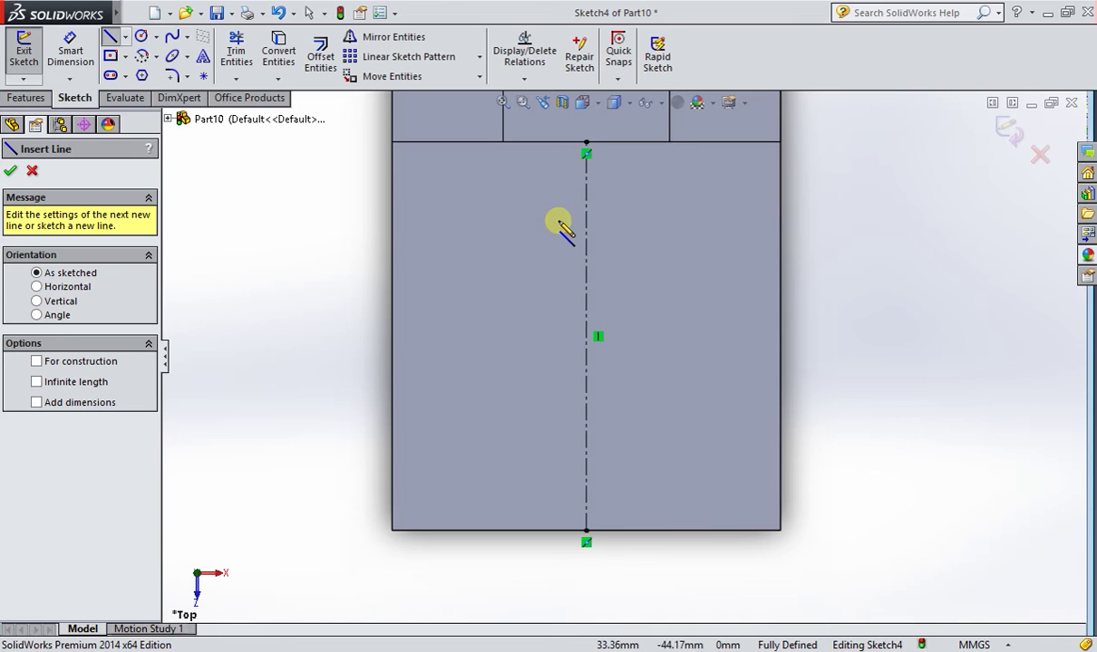
left_click(585, 532)
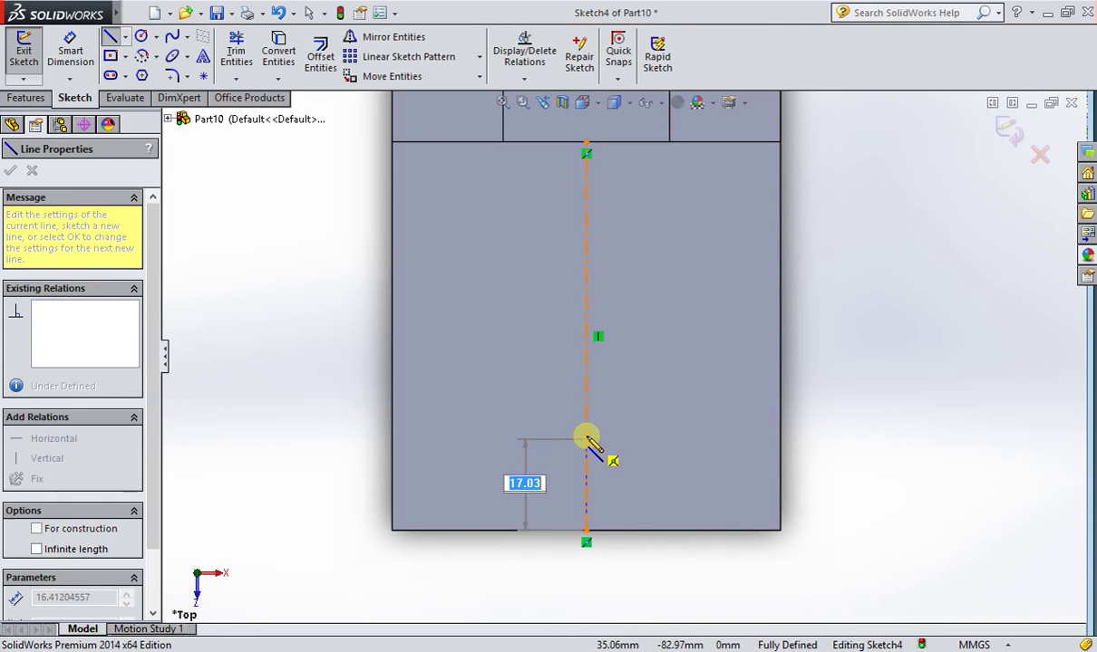
key("Return")
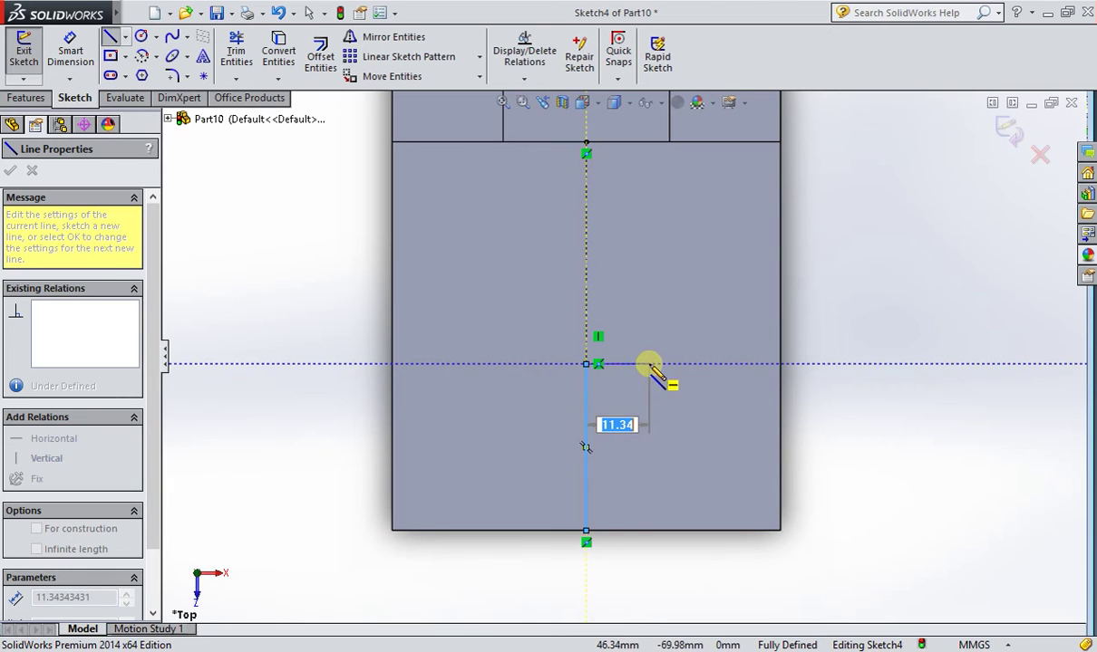
double_click(623, 377)
key("alt+Tab")
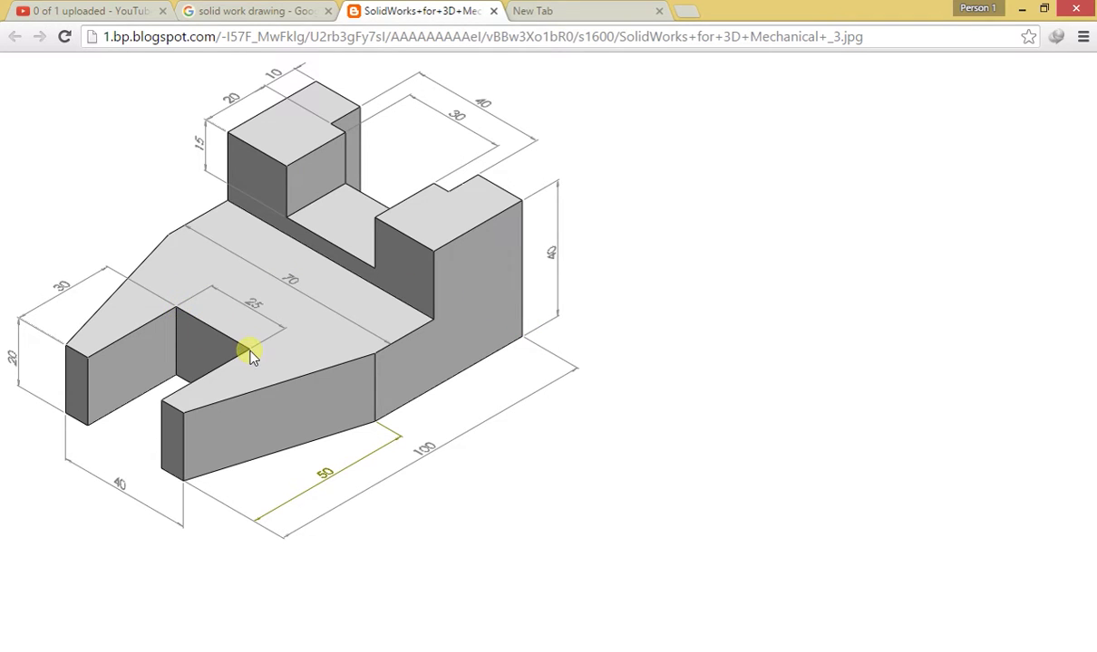
key("alt+Tab")
scroll(646, 387, "down", 2)
Step: Add a 12.5 mm top line, drop to the front edge, and close back at the centerline
left_click(113, 42)
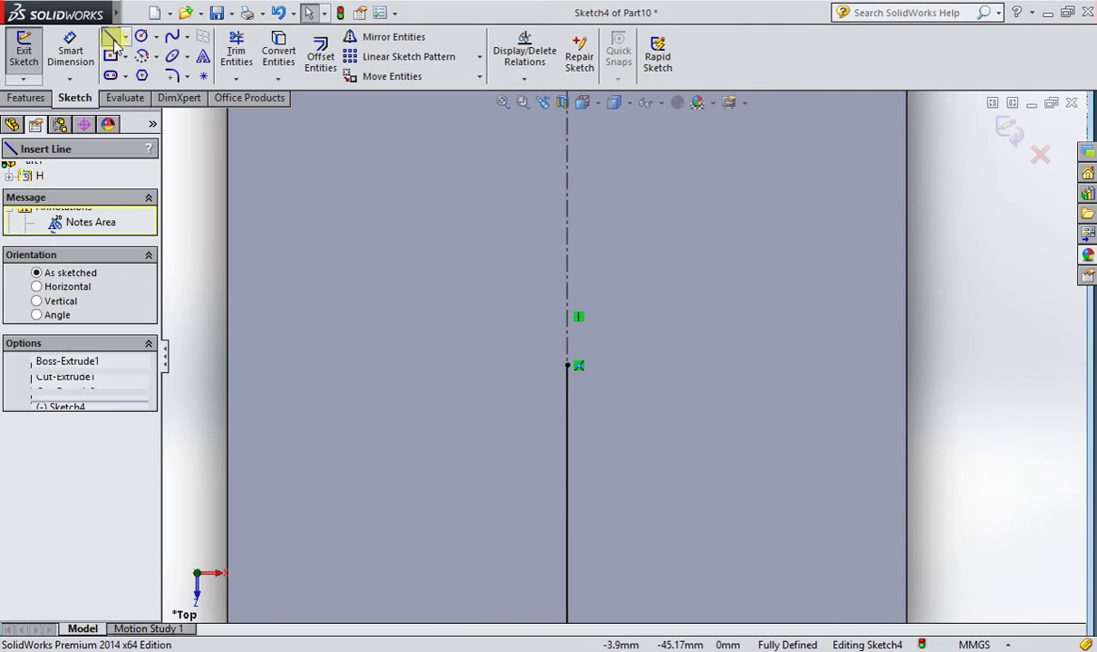
left_click(569, 365)
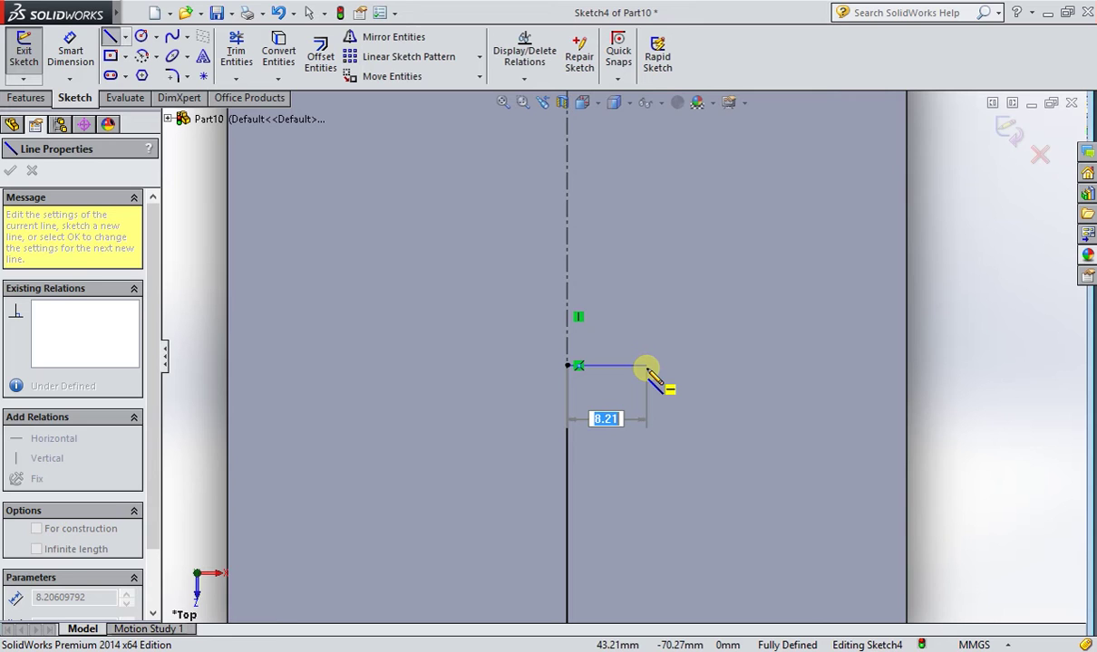
key("Return")
key("alt+Tab")
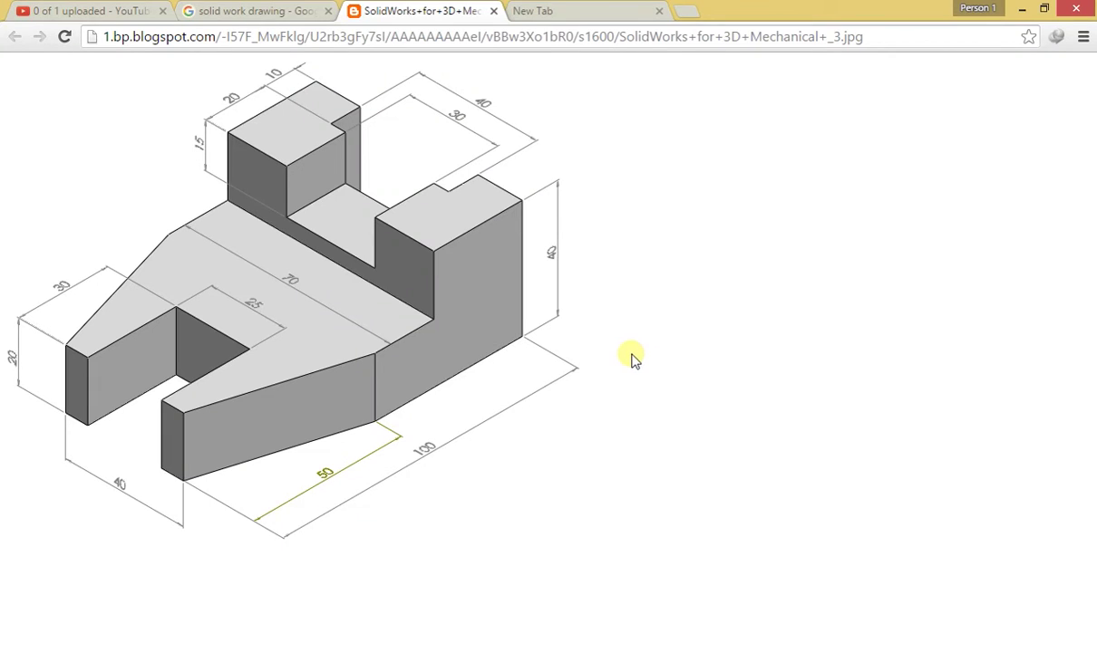
key("alt+Tab")
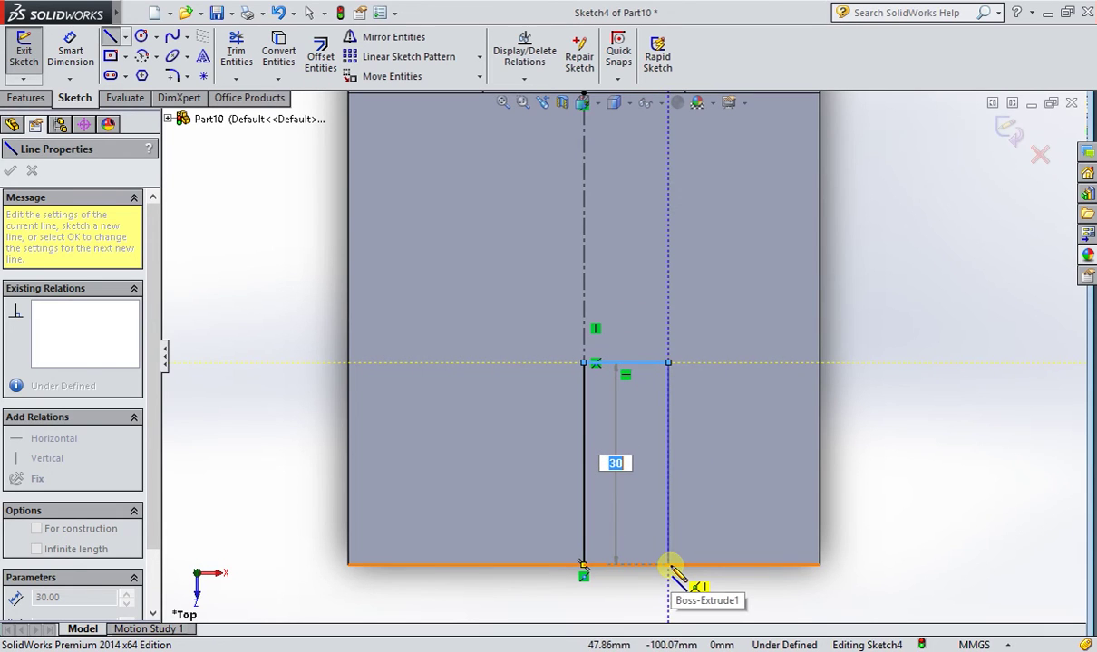
left_click(668, 565)
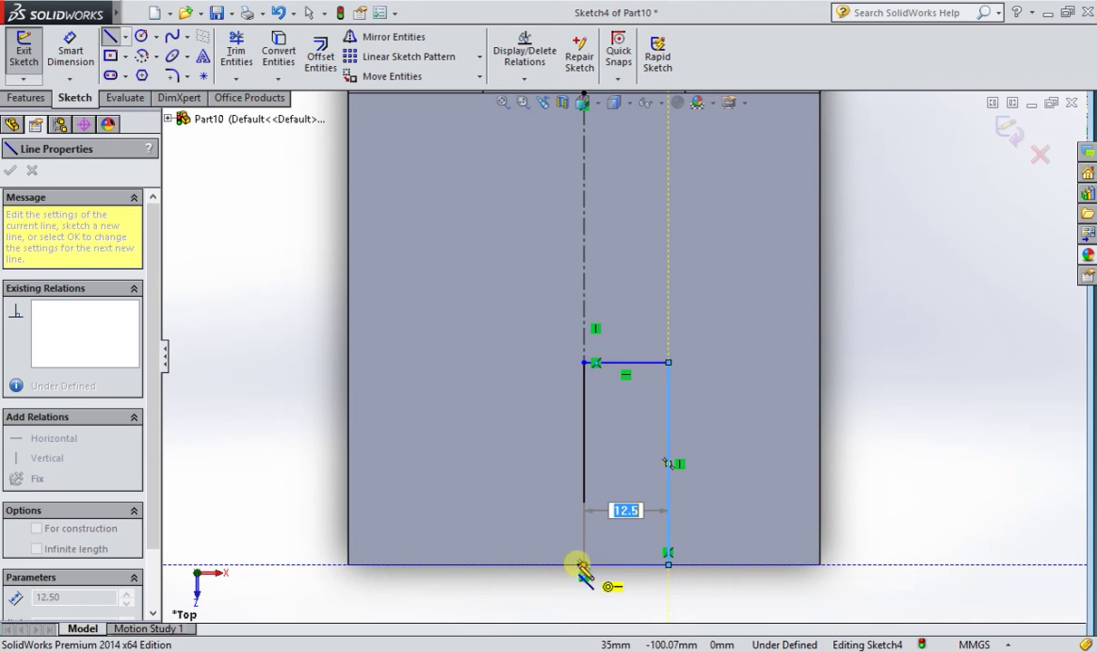
left_click(583, 565)
key("Escape")
key("f")
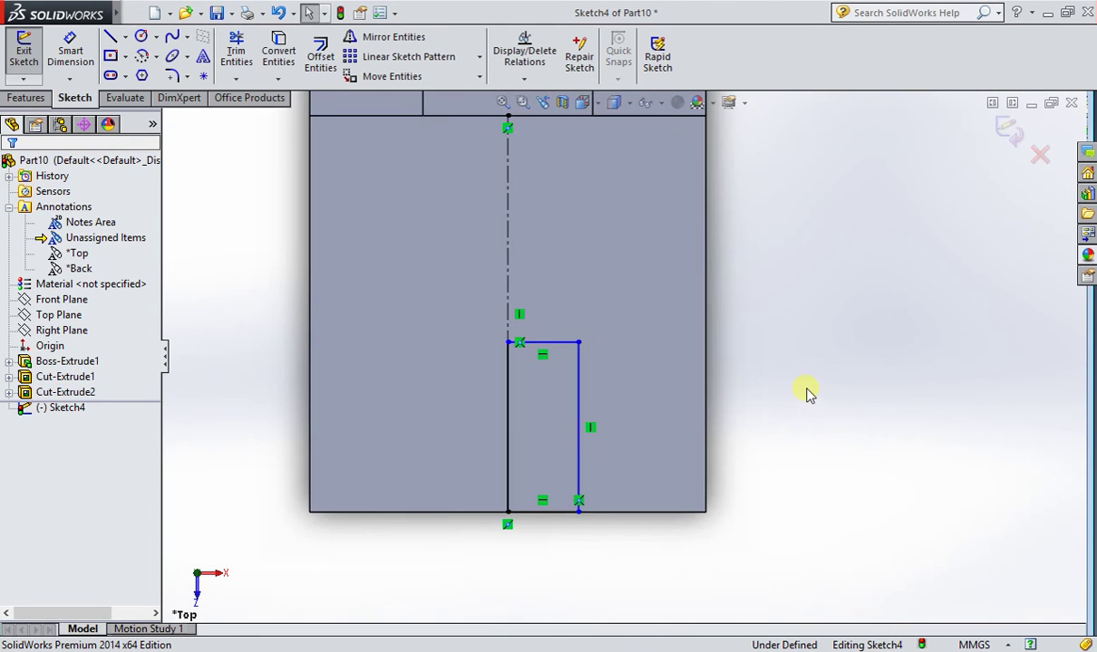
scroll(535, 480, "down", 2)
scroll(580, 395, "up", 2)
scroll(599, 391, "down", 2)
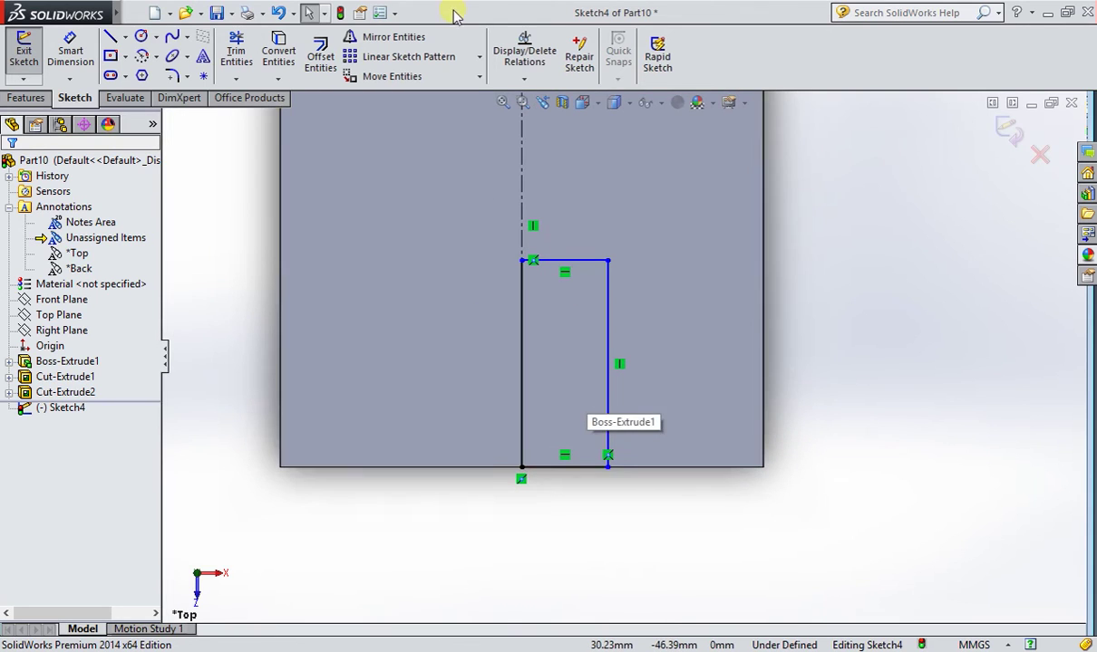
Step: Mirror the top, right and bottom lines about the centerline line
left_click(393, 36)
left_click(569, 261)
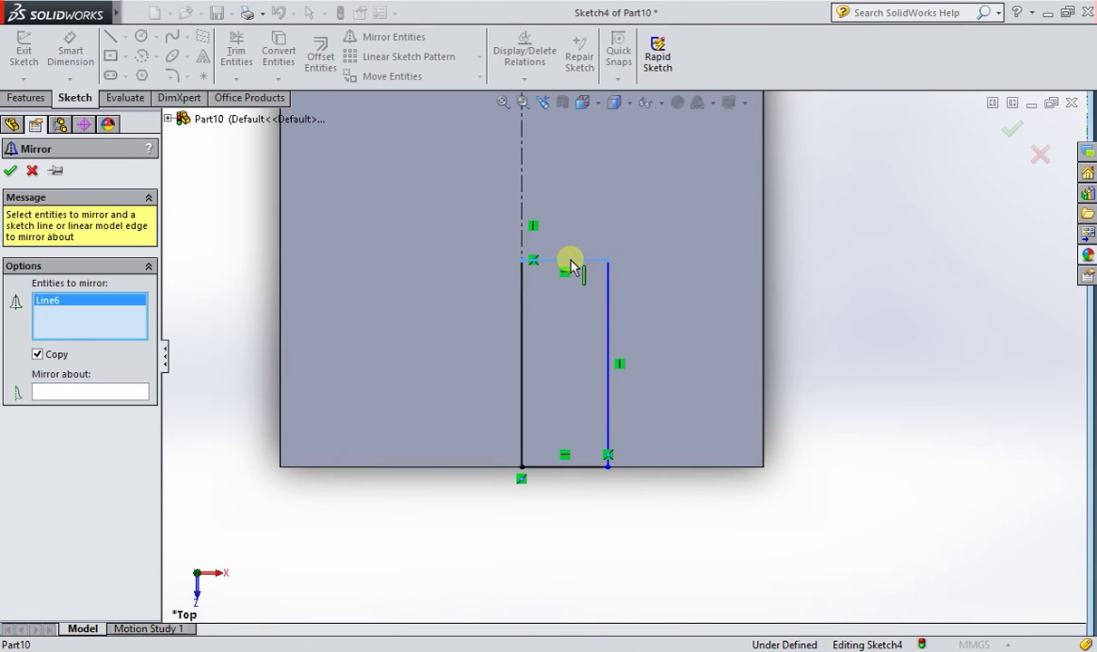
left_click(607, 311)
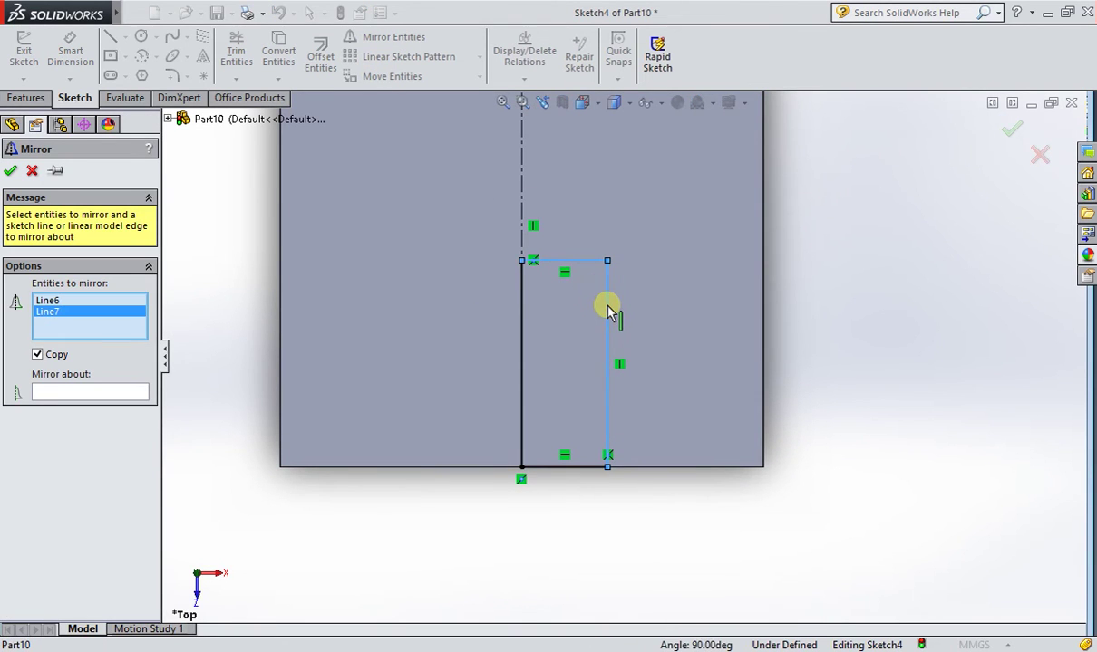
left_click(571, 468)
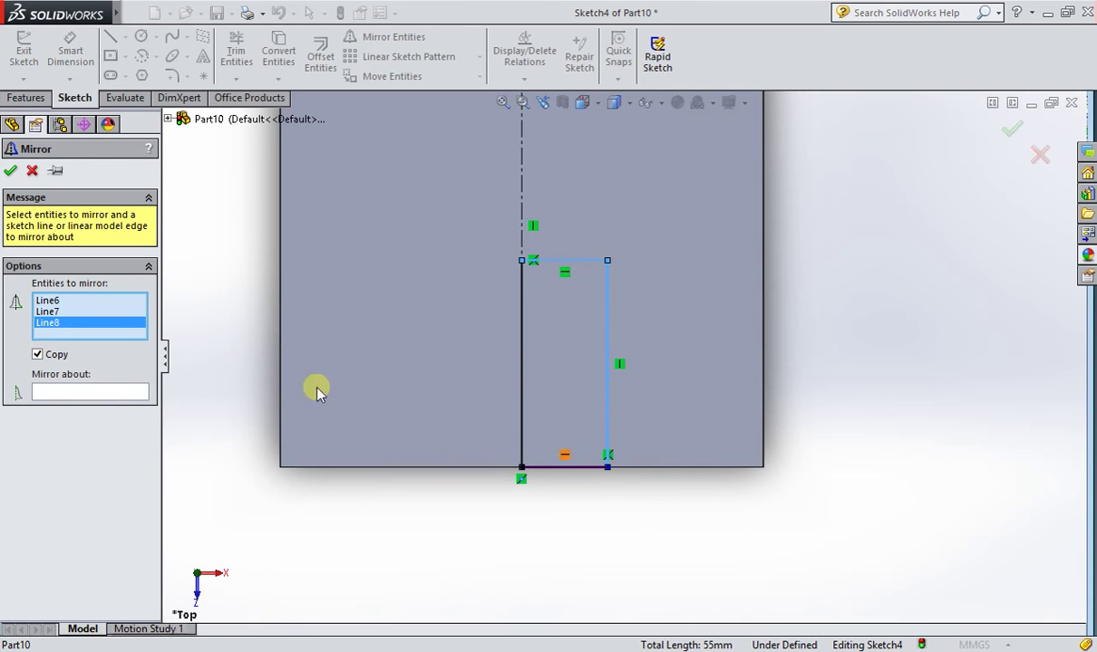
left_click(133, 396)
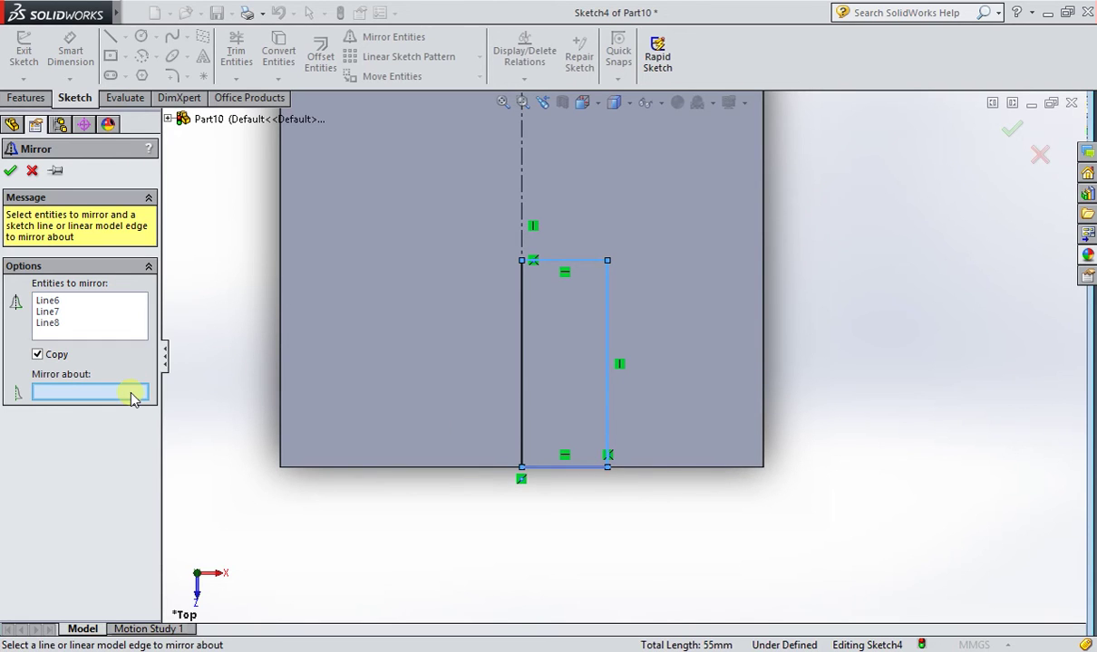
left_click(523, 388)
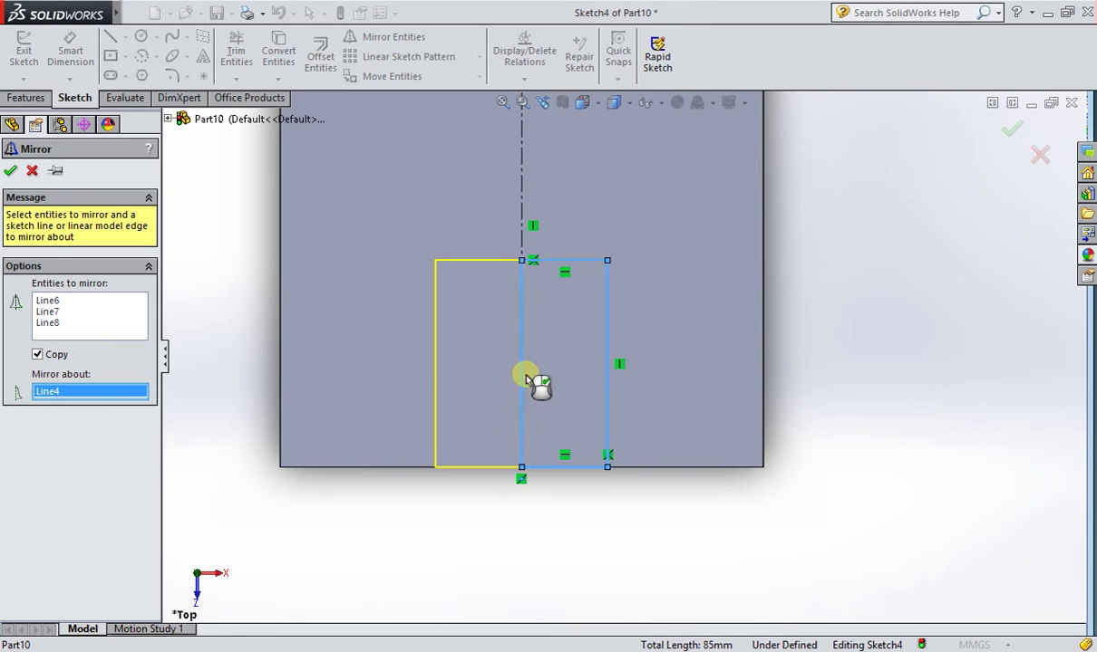
left_click(11, 173)
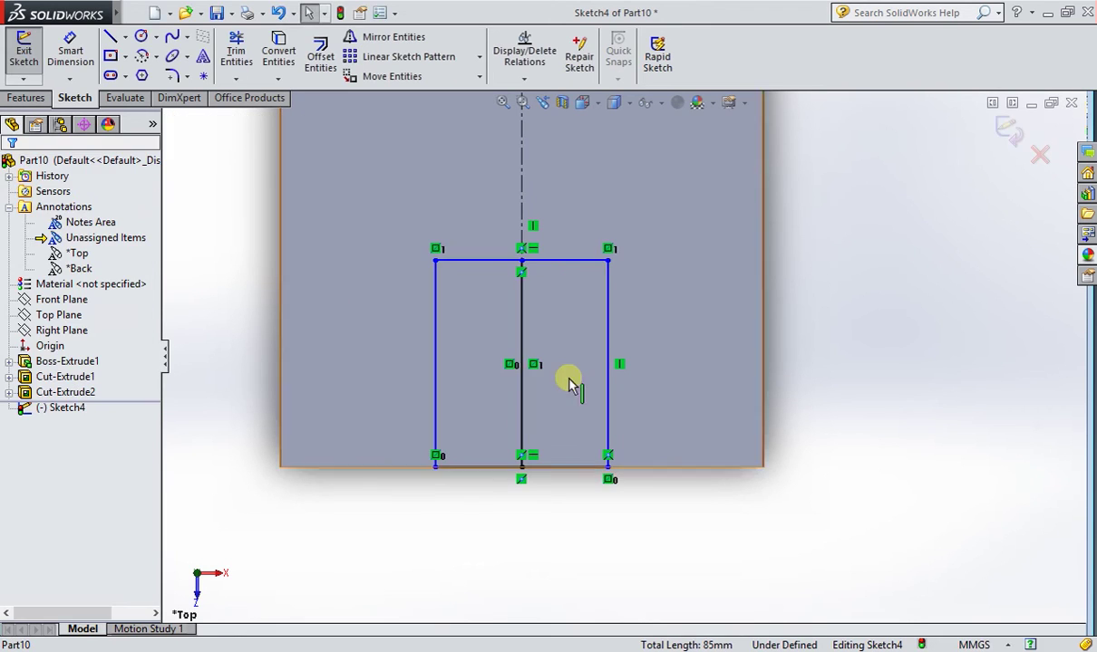
Step: Delete the middle vertical line, leaving a 25 mm wide rectangle
left_click(523, 347)
right_click(522, 352)
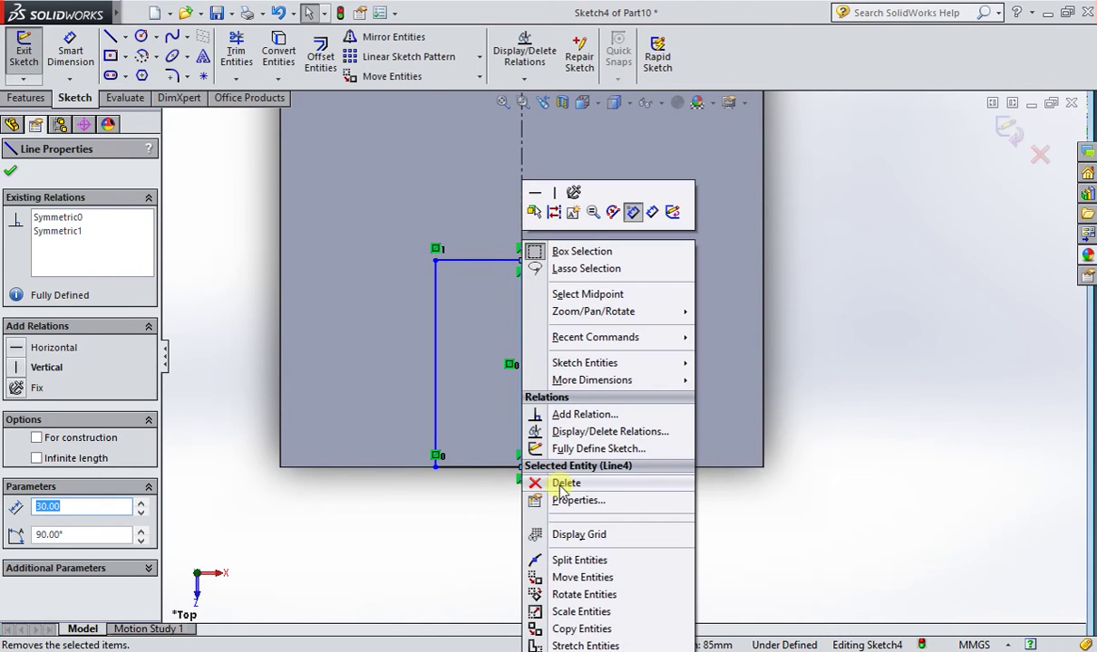
left_click(536, 481)
mouse_move(672, 361)
middle_mouse_down()
mouse_move(661, 270)
mouse_move(607, 231)
mouse_move(633, 288)
middle_mouse_up()
Step: Cut the rectangle into the base's front as Cut-Extrude3, then compare with the reference drawing
left_click(26, 97)
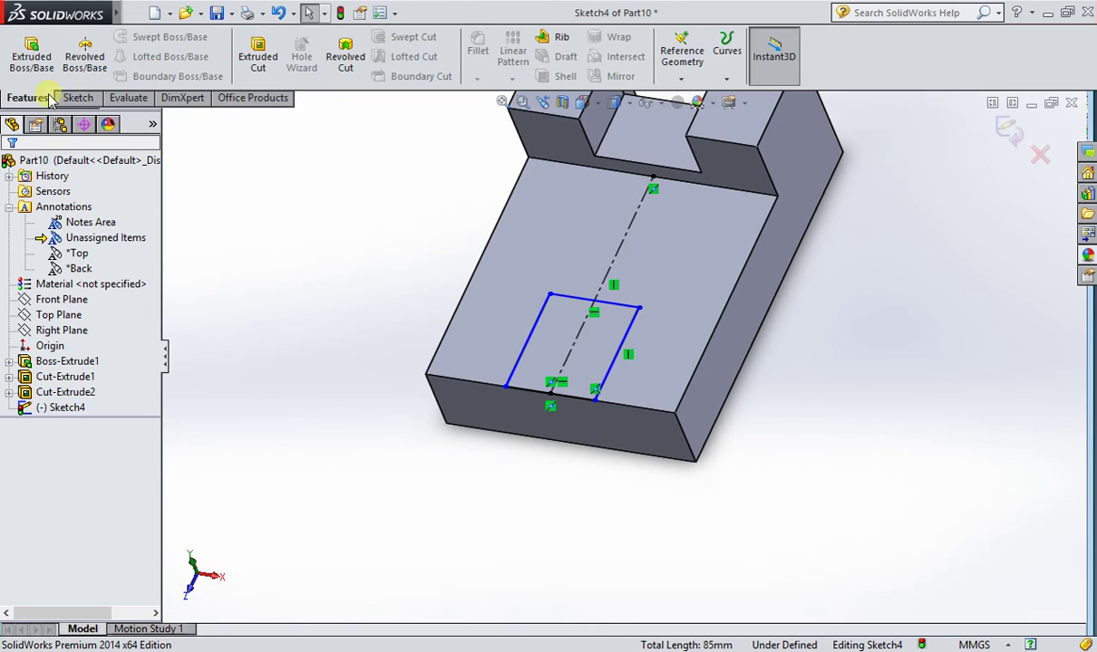
left_click(257, 56)
left_click(10, 171)
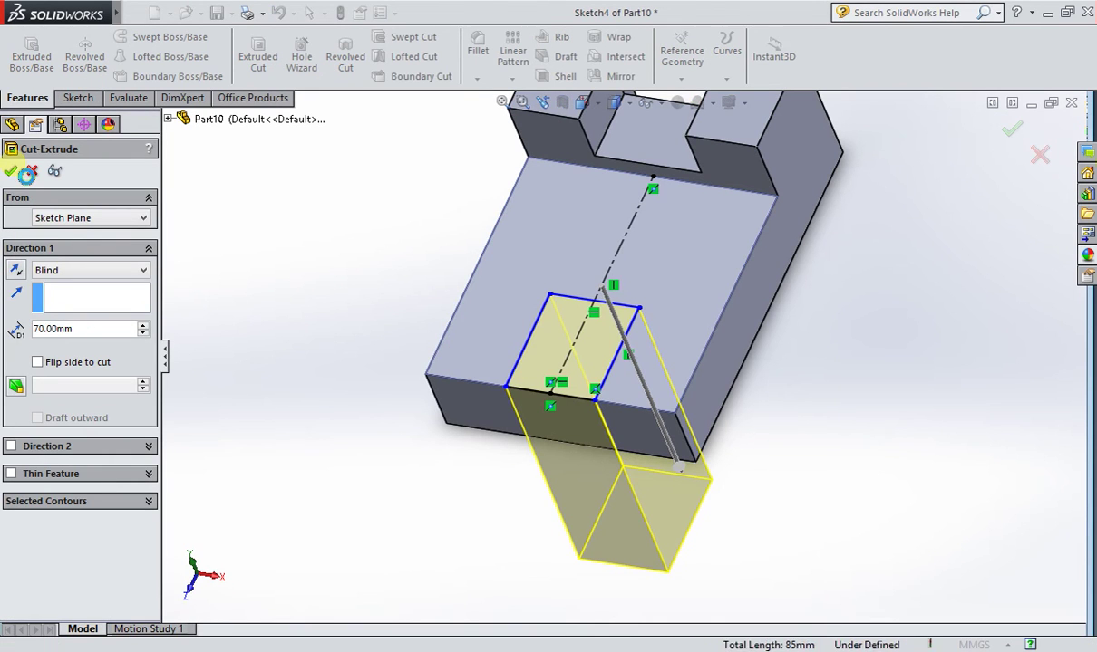
scroll(544, 344, "up", 3)
mouse_move(576, 338)
middle_mouse_down()
mouse_move(674, 371)
mouse_move(631, 235)
mouse_move(739, 406)
mouse_move(656, 313)
mouse_move(664, 241)
mouse_move(673, 306)
middle_mouse_up()
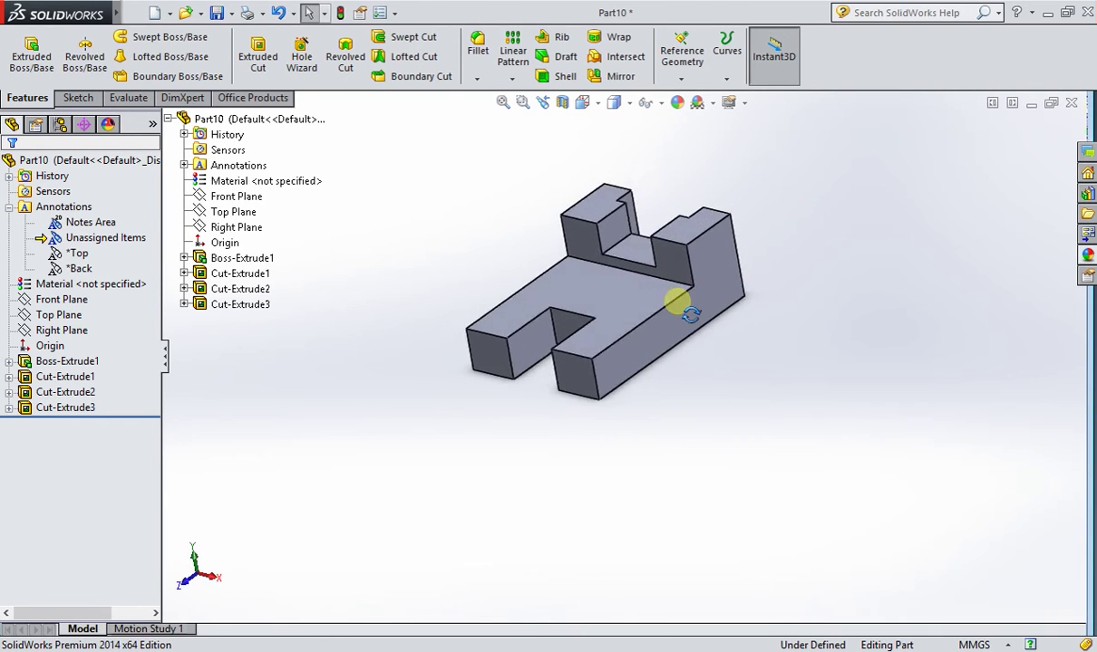
scroll(657, 294, "down", 3)
scroll(607, 311, "down", 2)
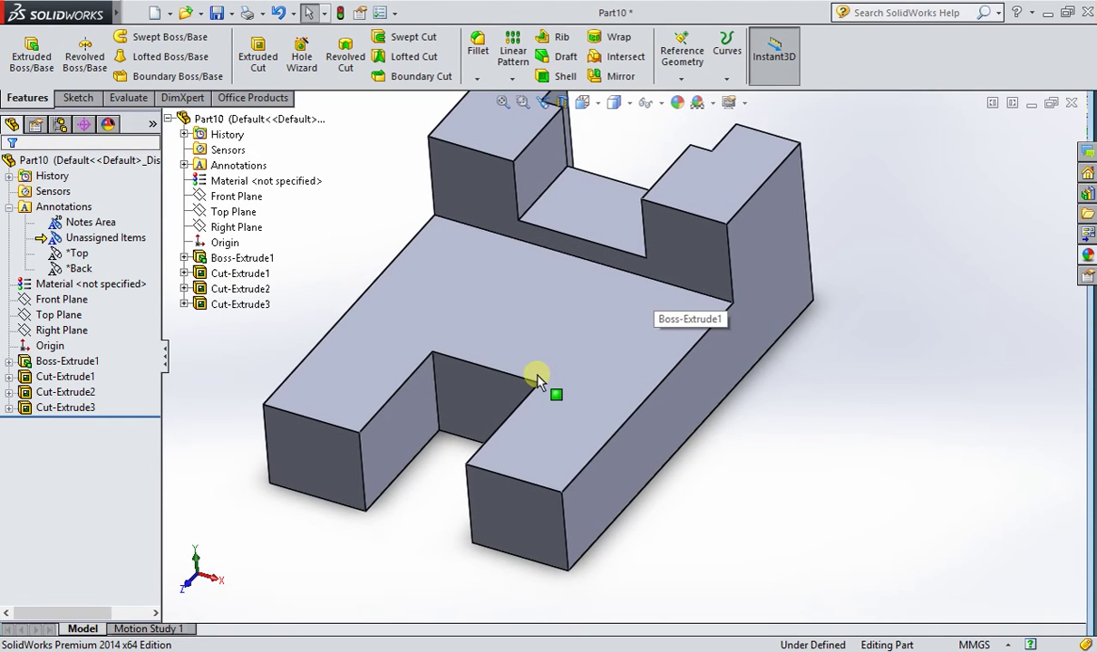
key("alt+Tab")
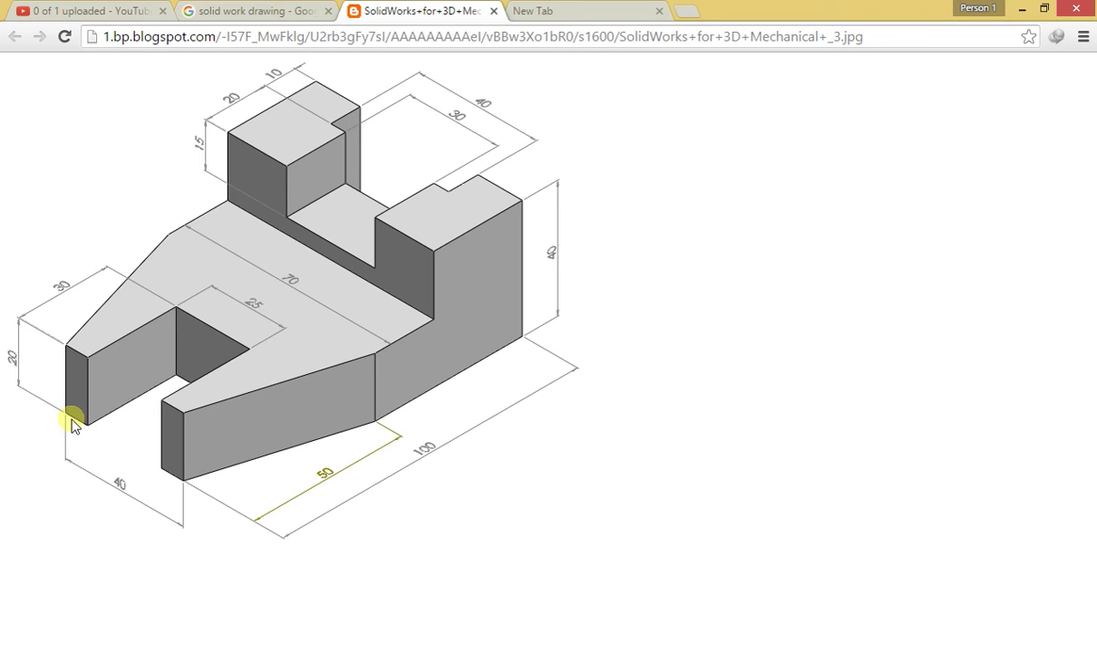
Step: View the part from Top and select the base's top face for a new sketch
key("alt+Tab")
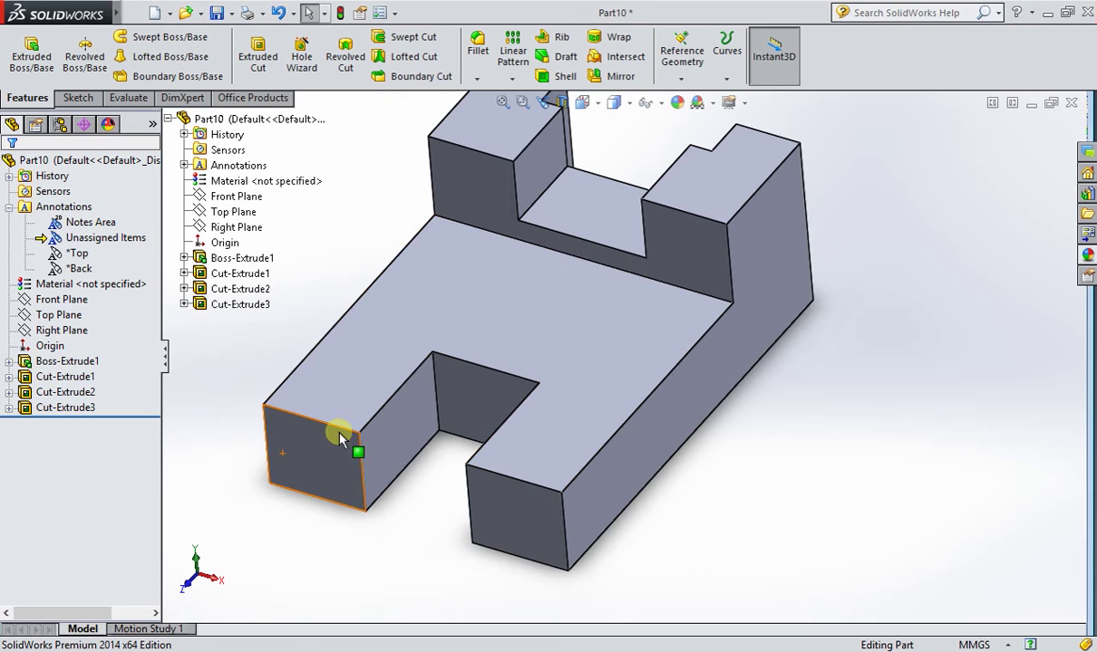
left_click(512, 237)
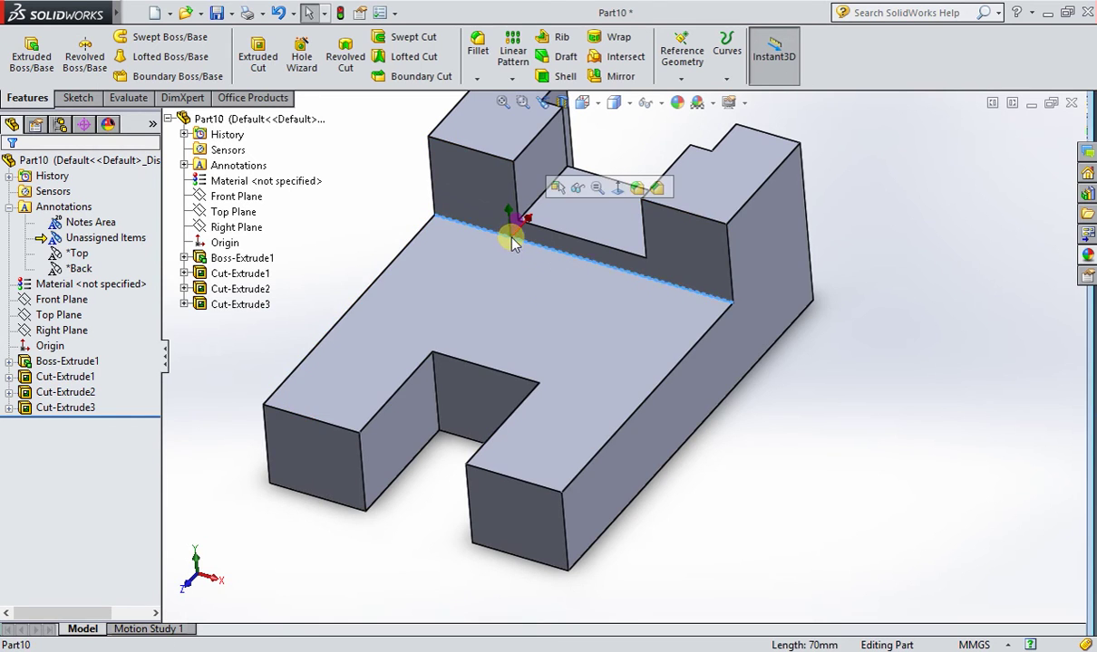
scroll(625, 367, "down", 3)
left_click(583, 102)
left_click(600, 142)
scroll(622, 301, "down", 3)
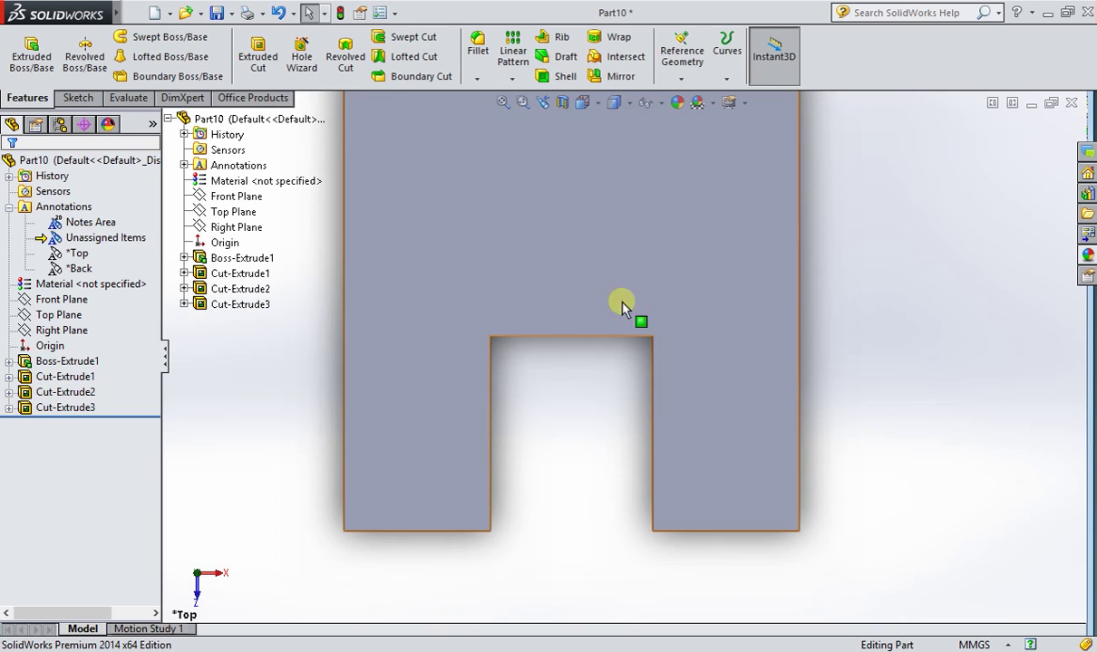
scroll(619, 289, "up", 2)
left_click(619, 276)
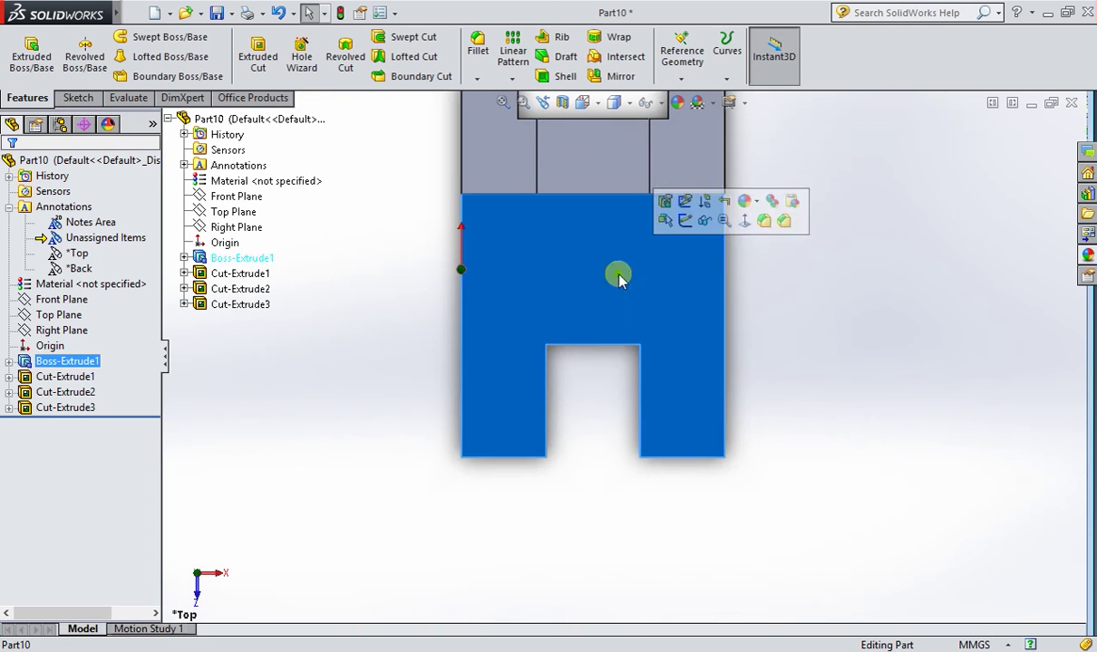
left_click(80, 97)
Step: Draw a vertical centerline from the top face's back edge down through the front slot
left_click(125, 36)
left_click(147, 73)
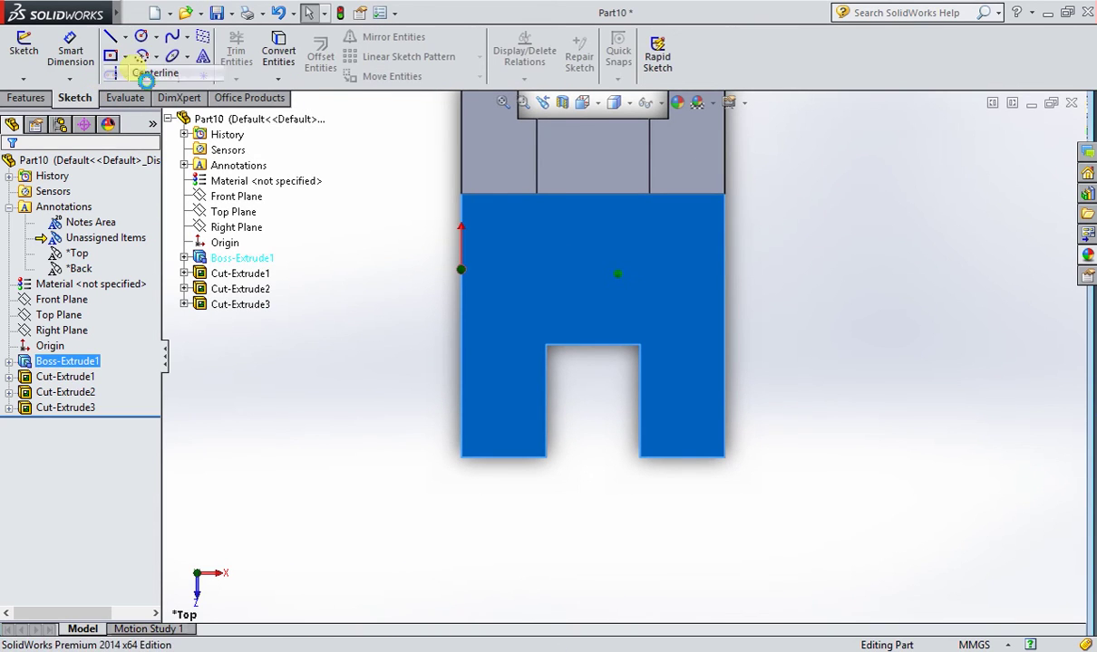
left_click(591, 194)
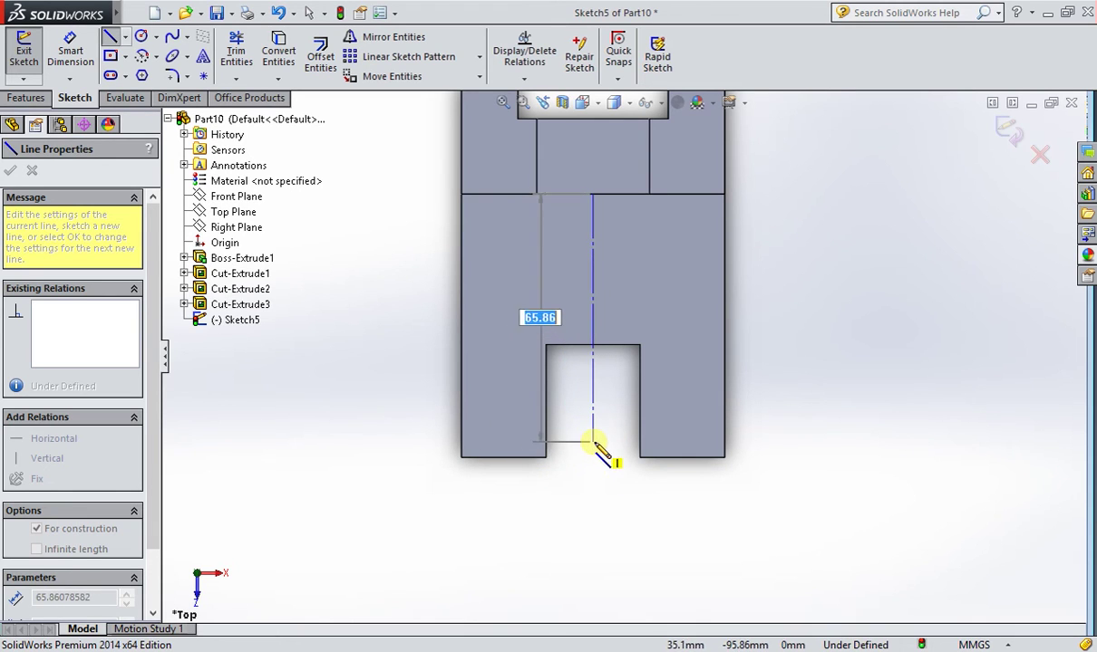
left_click(594, 490)
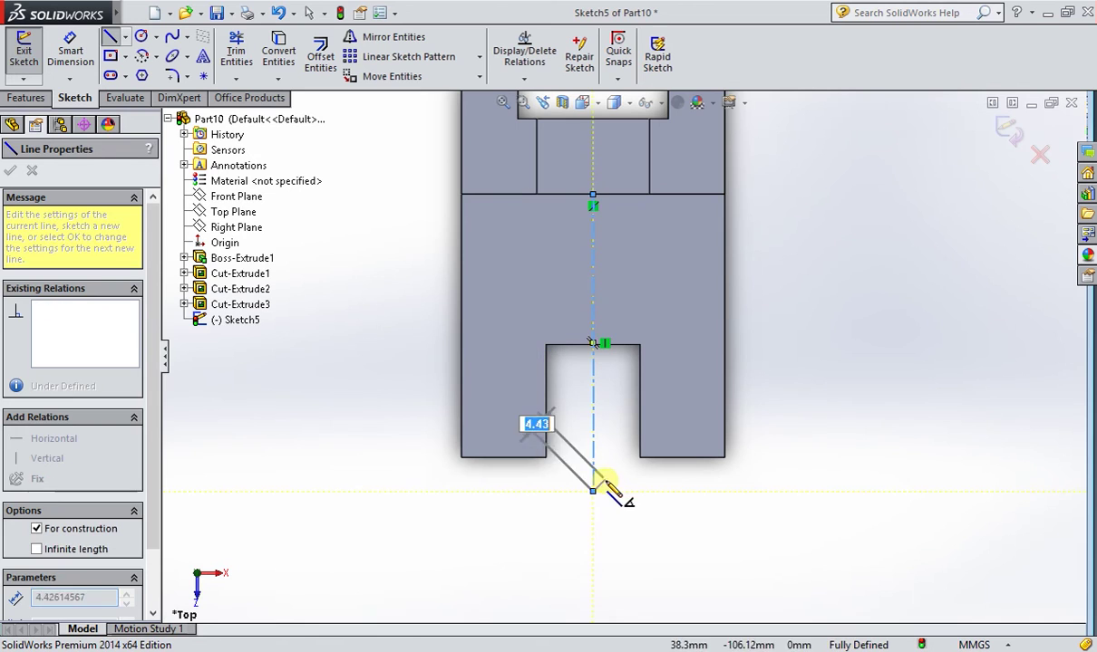
key("Escape")
scroll(640, 472, "down", 3)
scroll(631, 476, "up", 4)
key("alt+Tab")
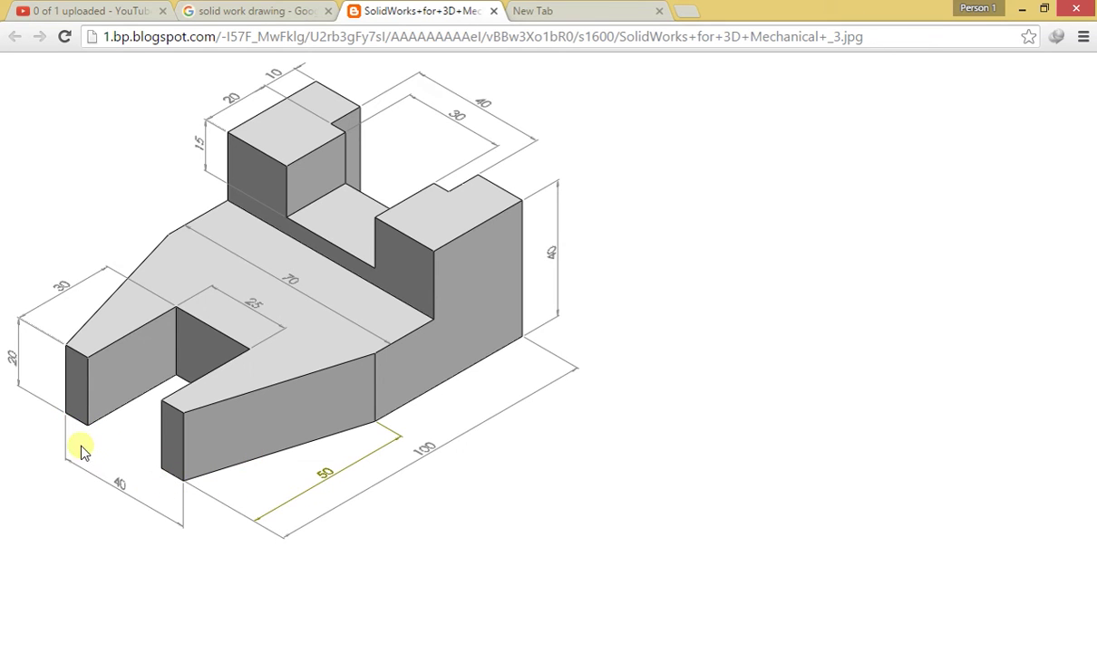
Step: Draw a line across the part's bottom edge, then delete it as unwanted
key("alt+Tab")
scroll(603, 345, "down", 3)
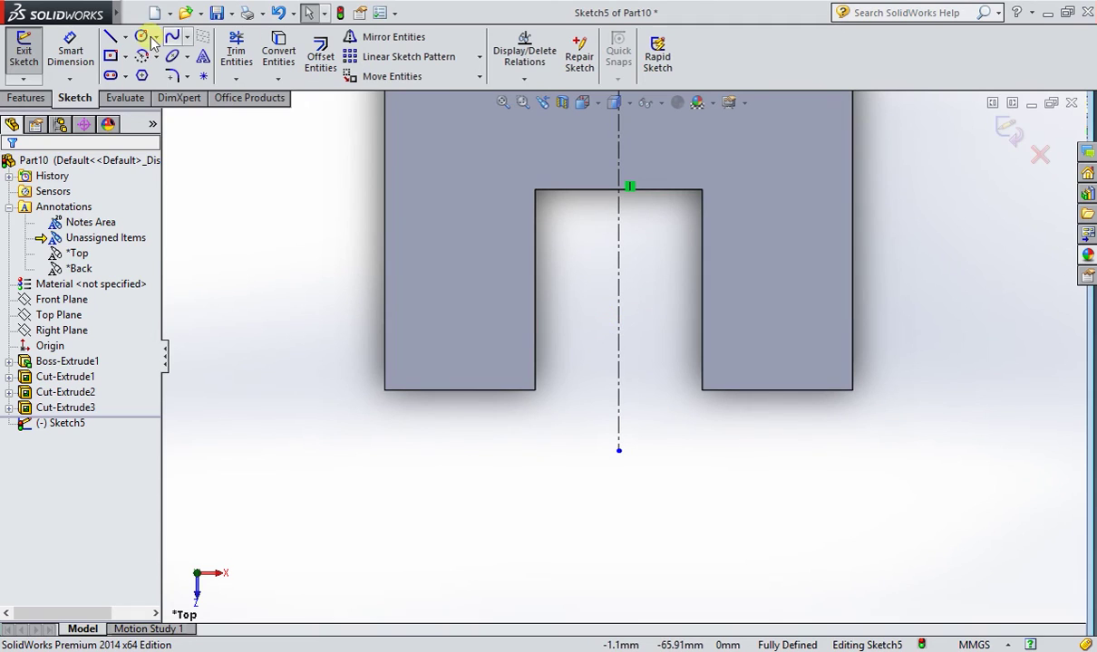
left_click(108, 38)
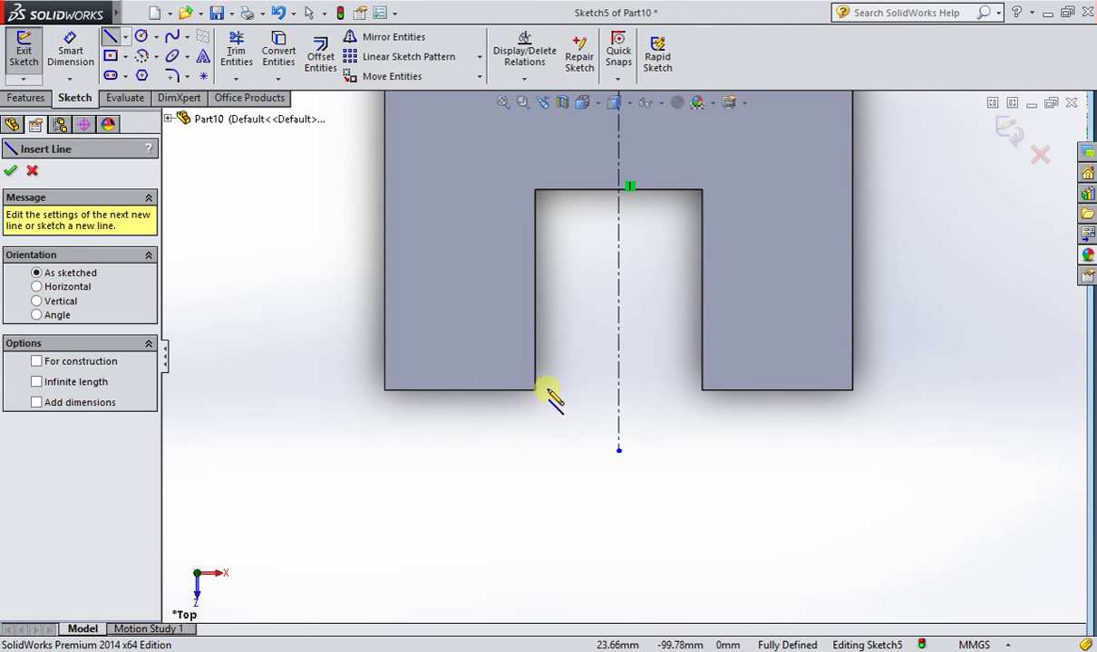
left_click(384, 391)
left_click(852, 390)
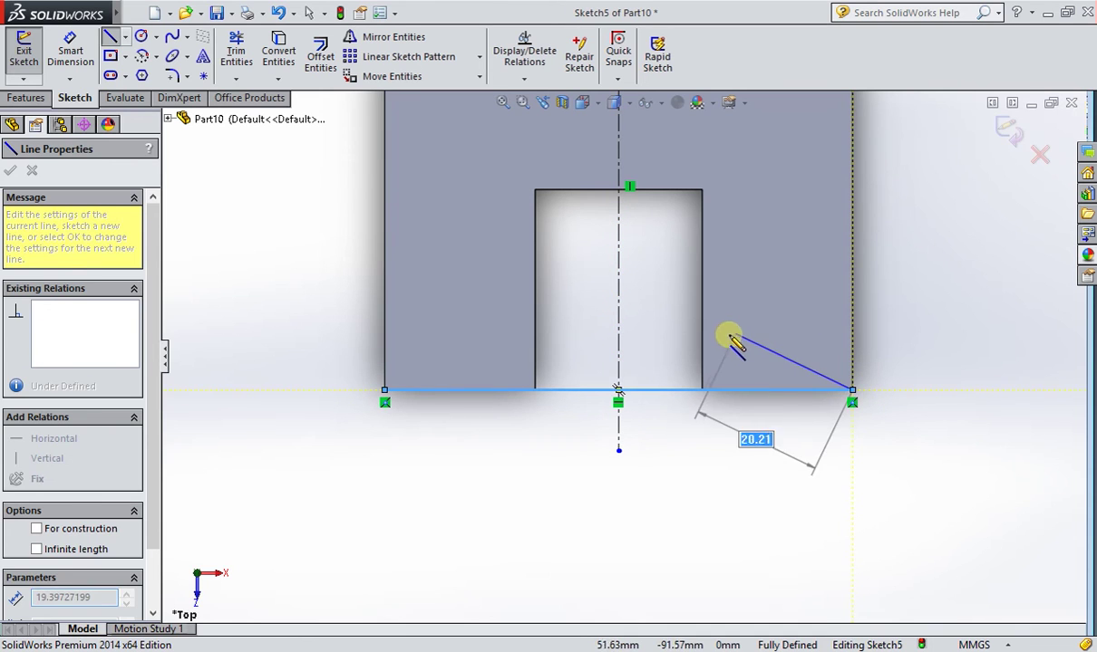
key("Escape")
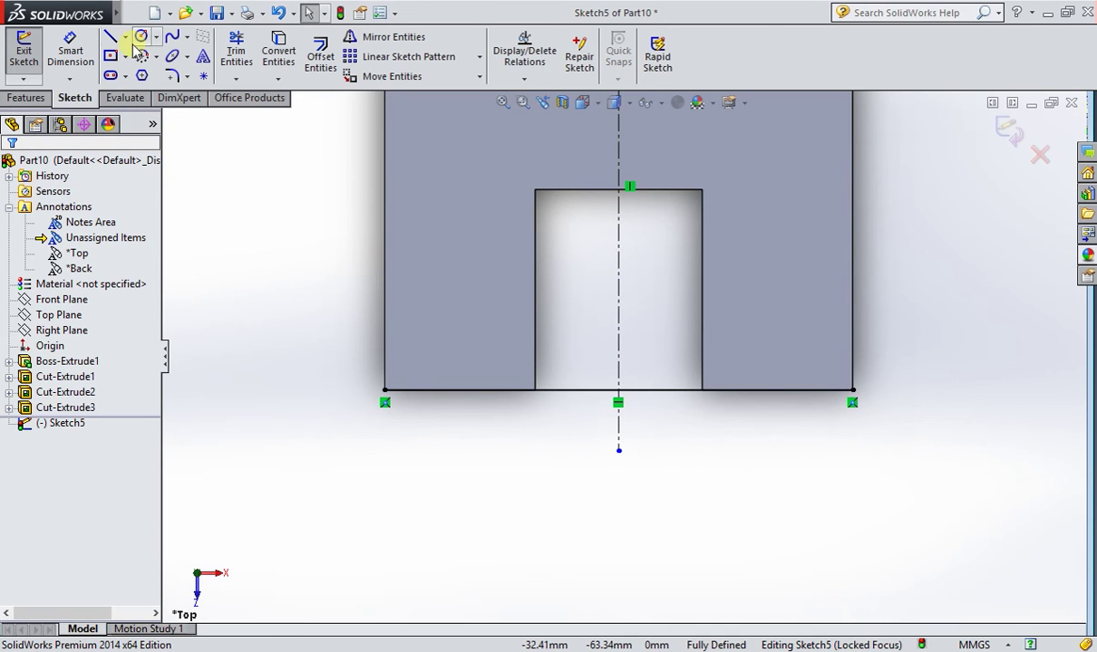
left_click(125, 37)
left_click(136, 53)
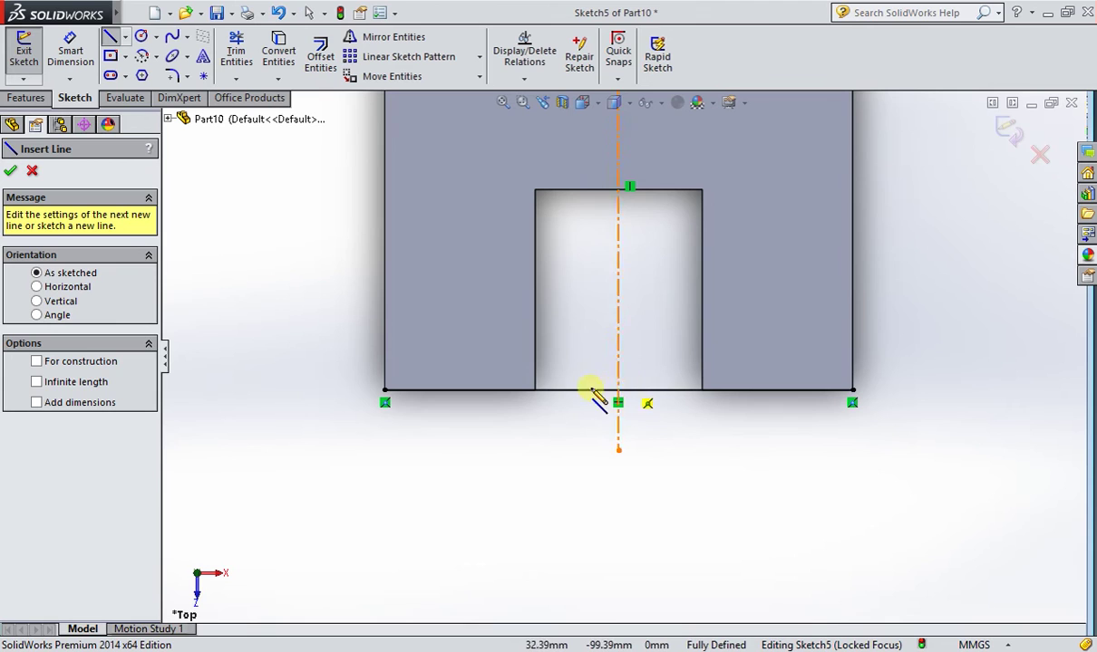
key("Escape")
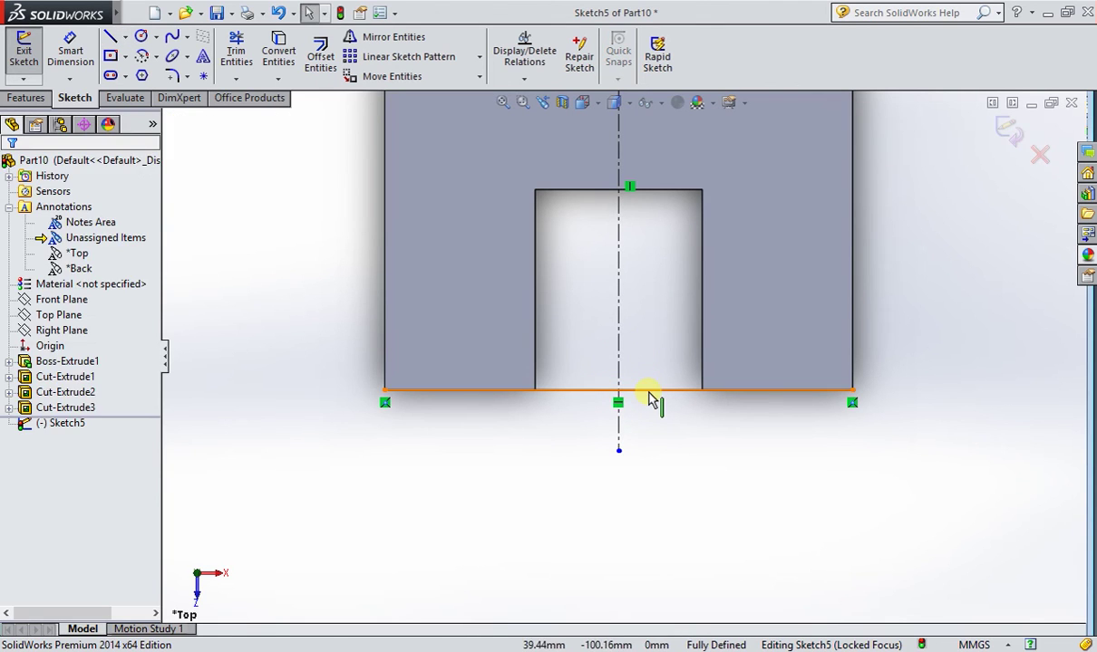
left_click(653, 390)
right_click(653, 390)
left_click(702, 481)
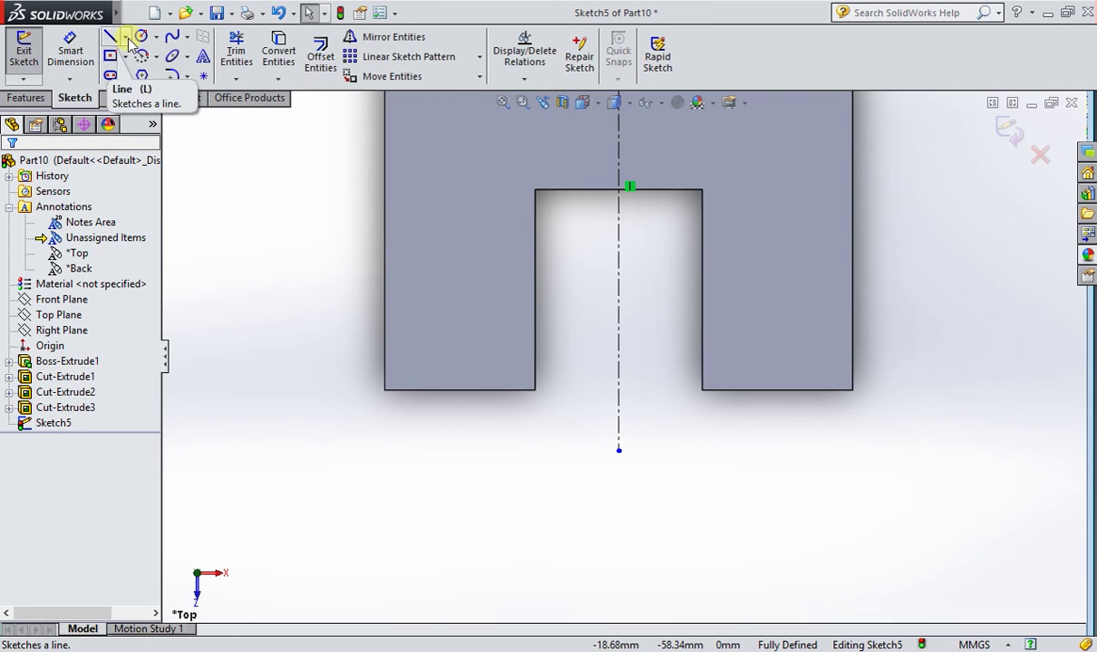
Step: Pick the centerline tool, cancel it, and recheck the reference drawing
left_click(124, 36)
left_click(144, 73)
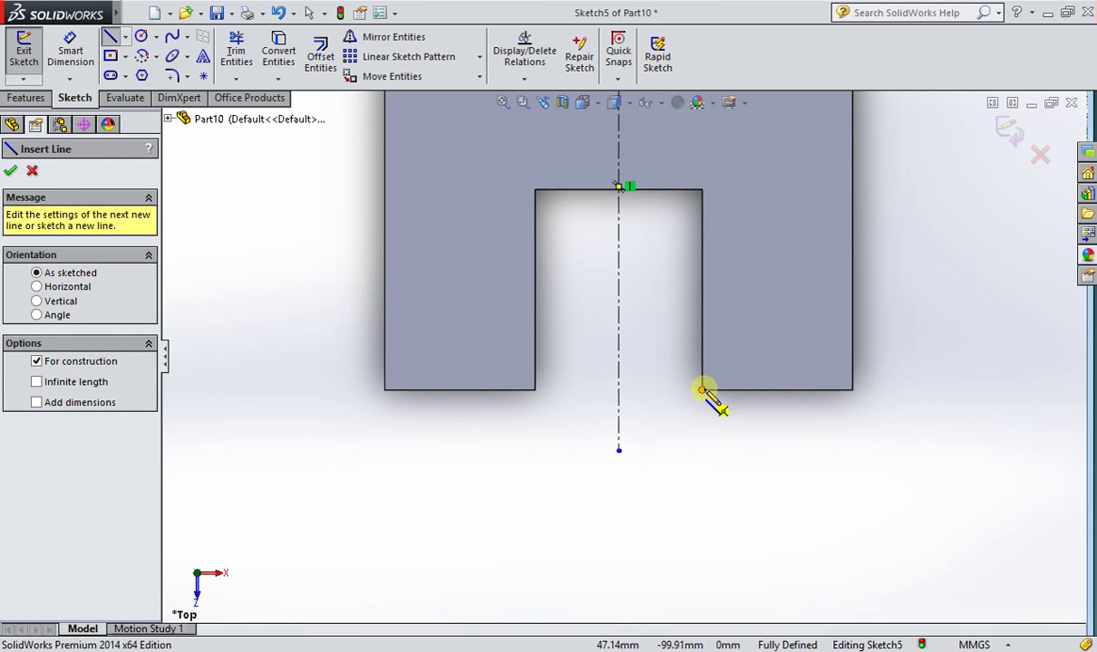
key("Escape")
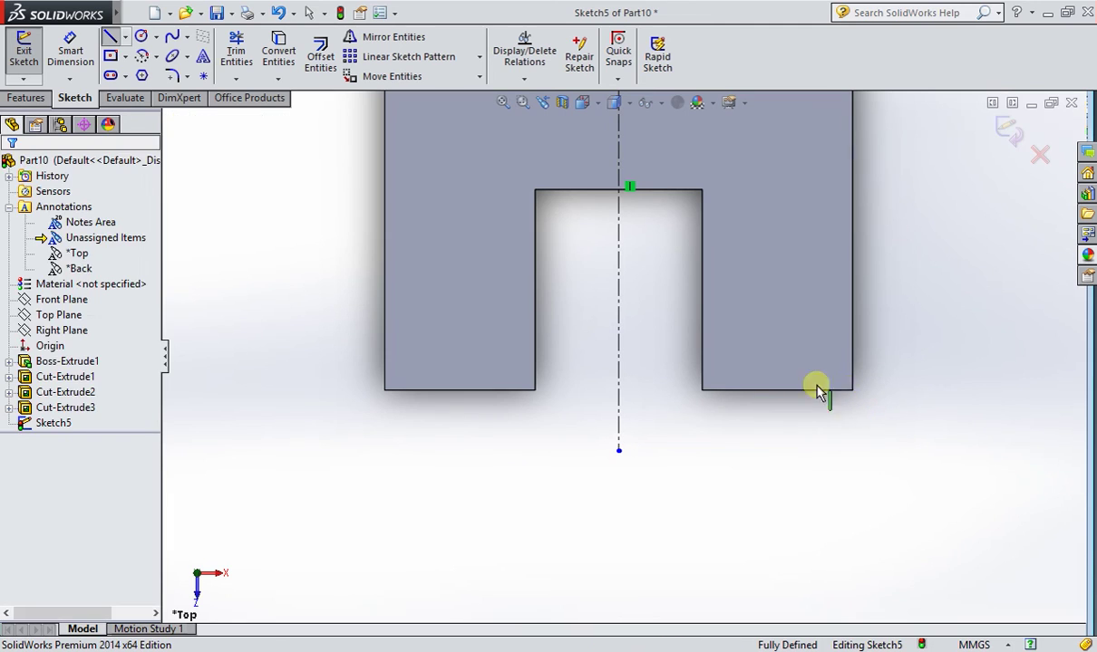
key("alt+Tab")
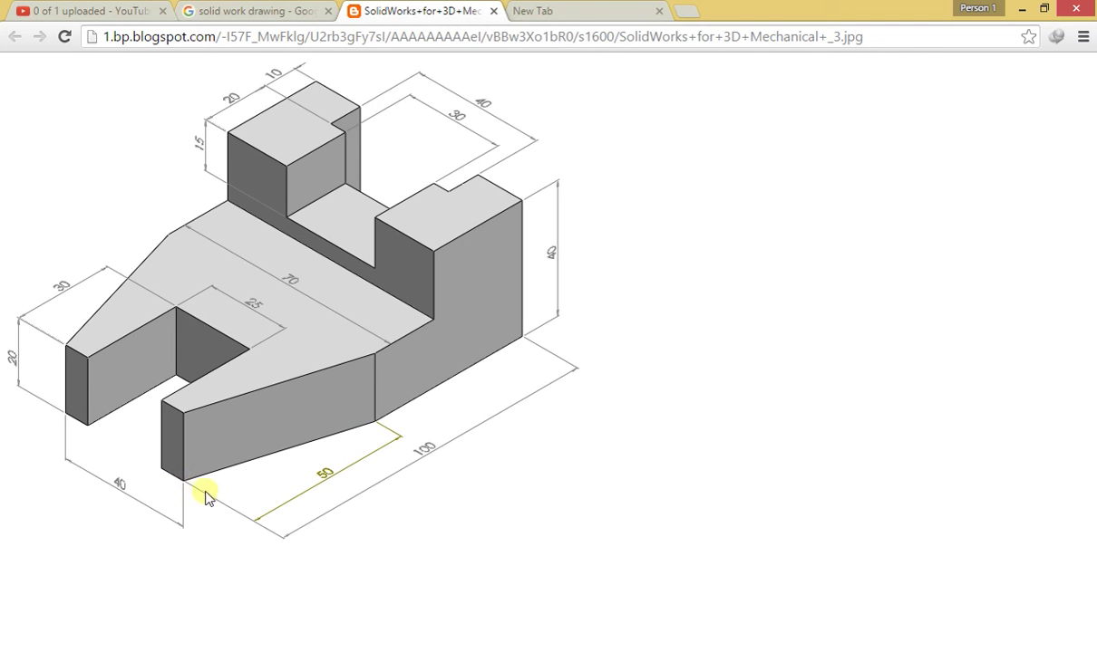
key("alt+Tab")
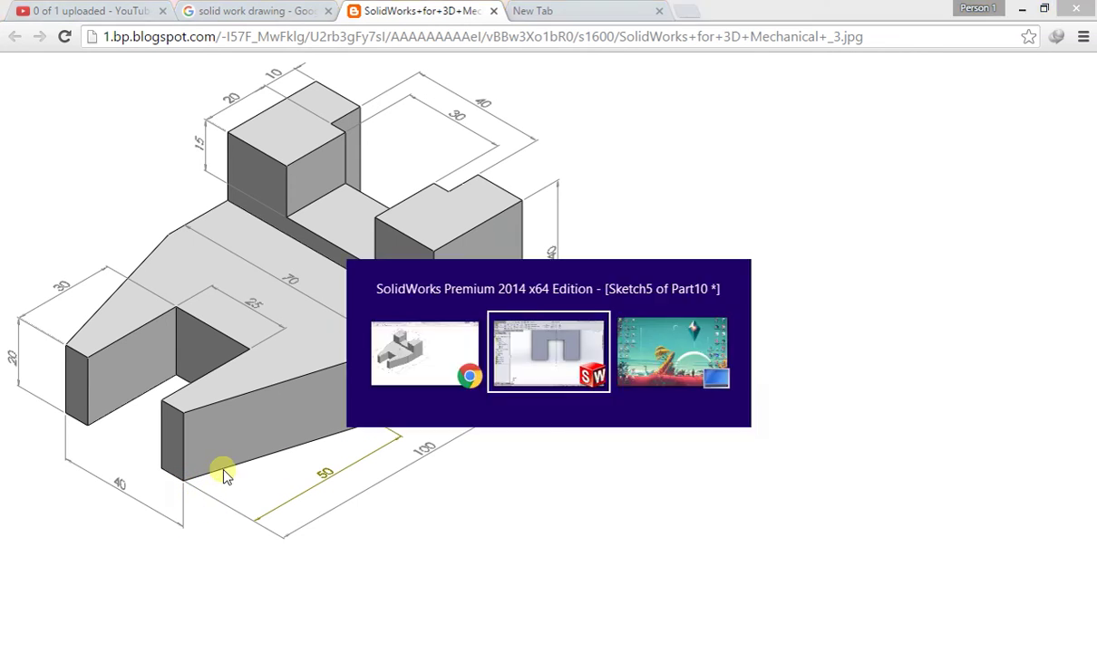
scroll(671, 367, "up", 2)
scroll(725, 326, "up", 2)
scroll(750, 290, "down", 3)
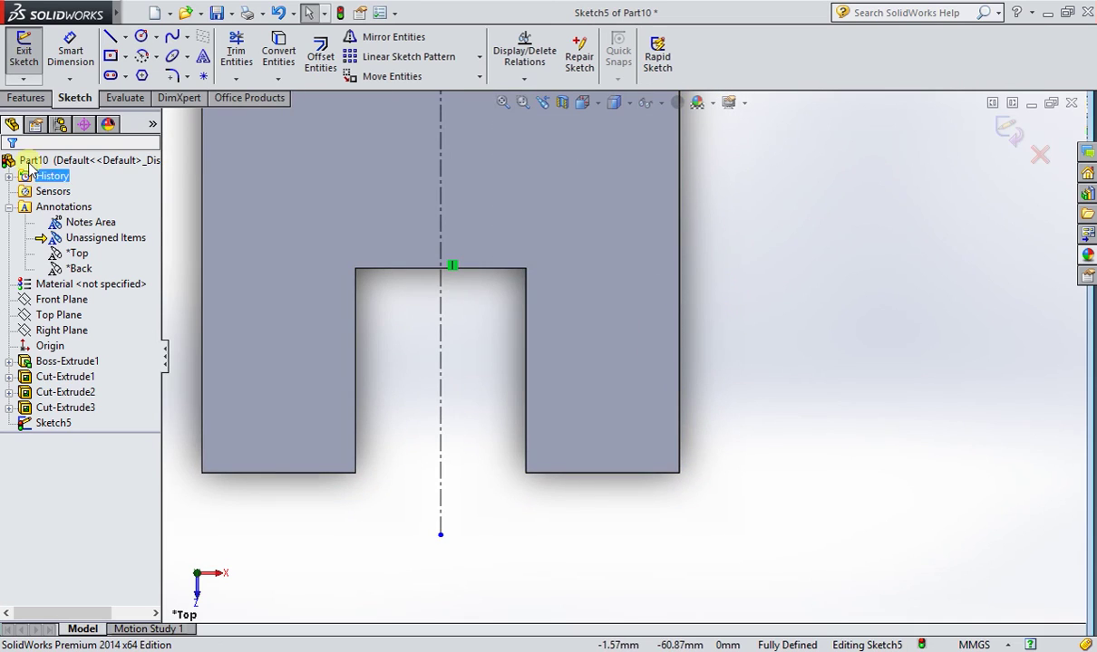
Step: Draw a 15 mm line along the right prong's front edge
left_click(109, 40)
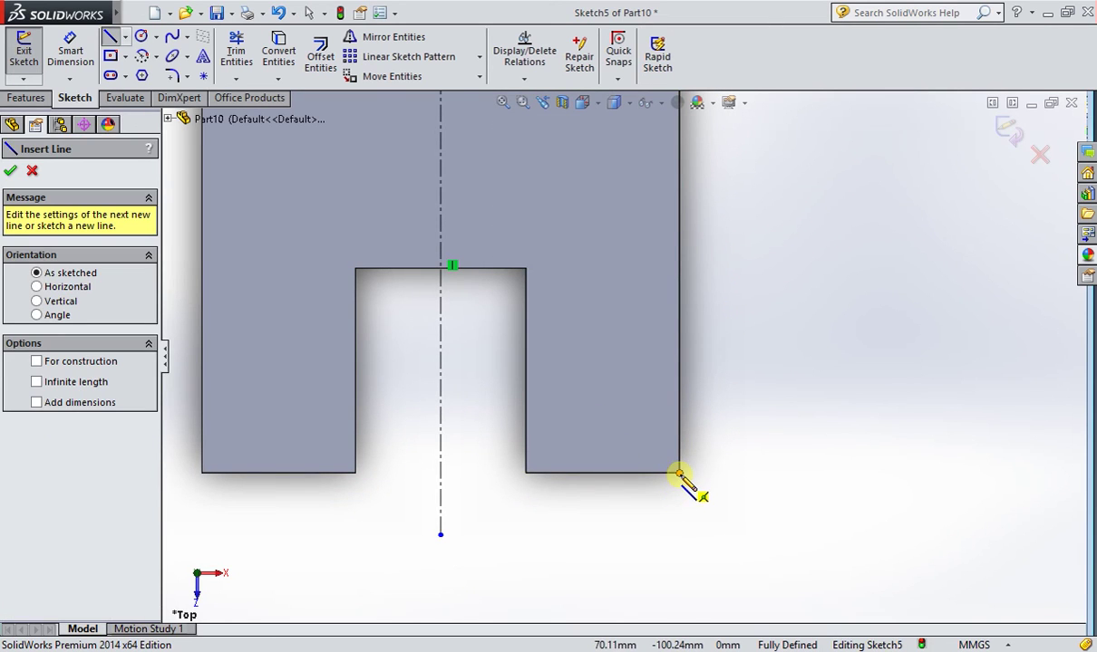
left_click(679, 473)
type("15")
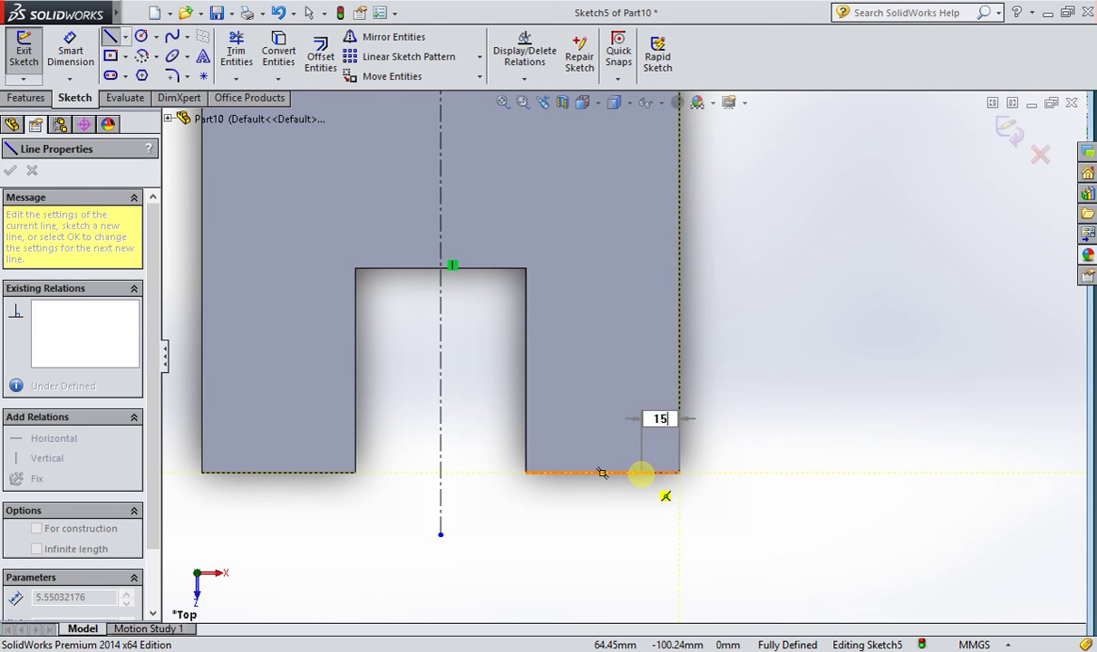
key("Return")
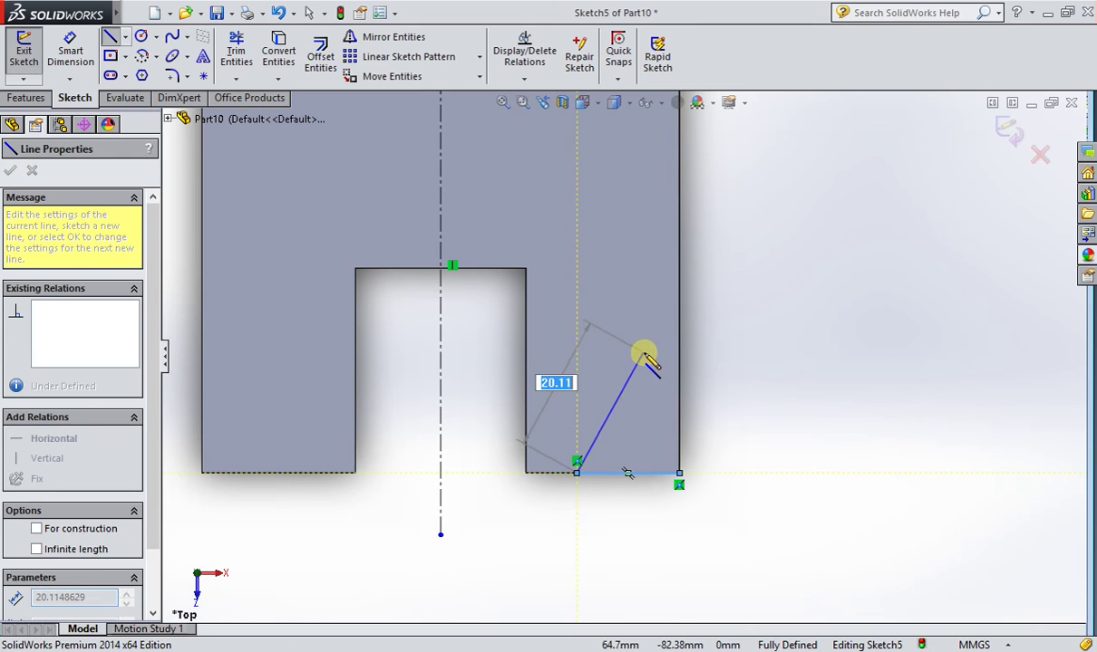
key("Escape")
key("alt+Tab")
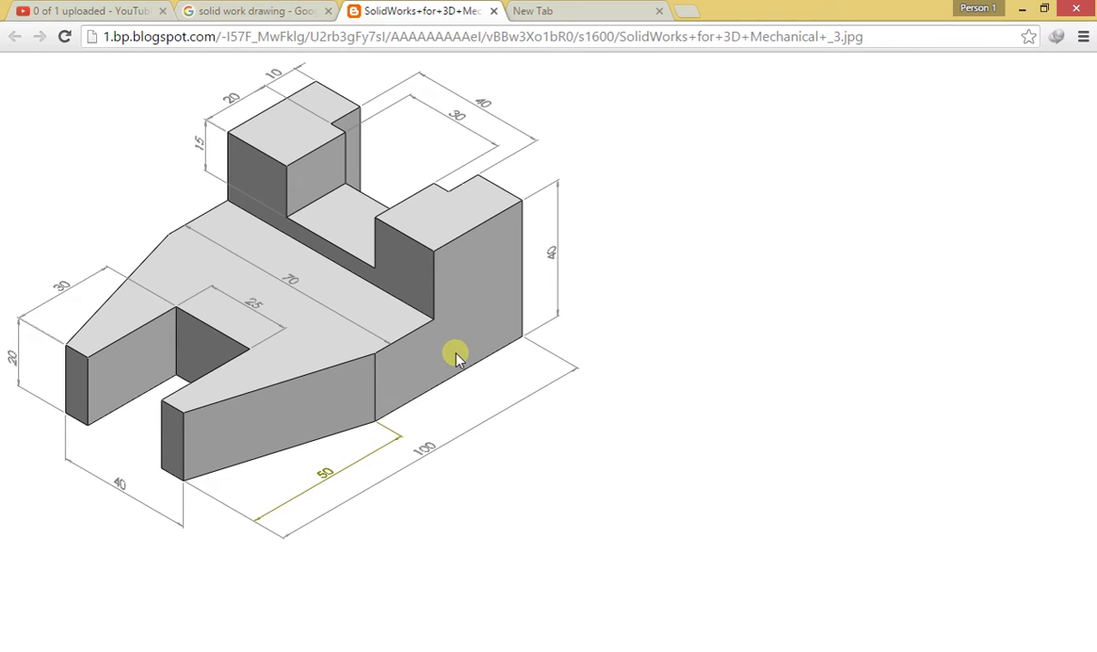
key("alt+Tab")
scroll(589, 299, "up", 2)
scroll(670, 290, "up", 1)
scroll(707, 285, "down", 2)
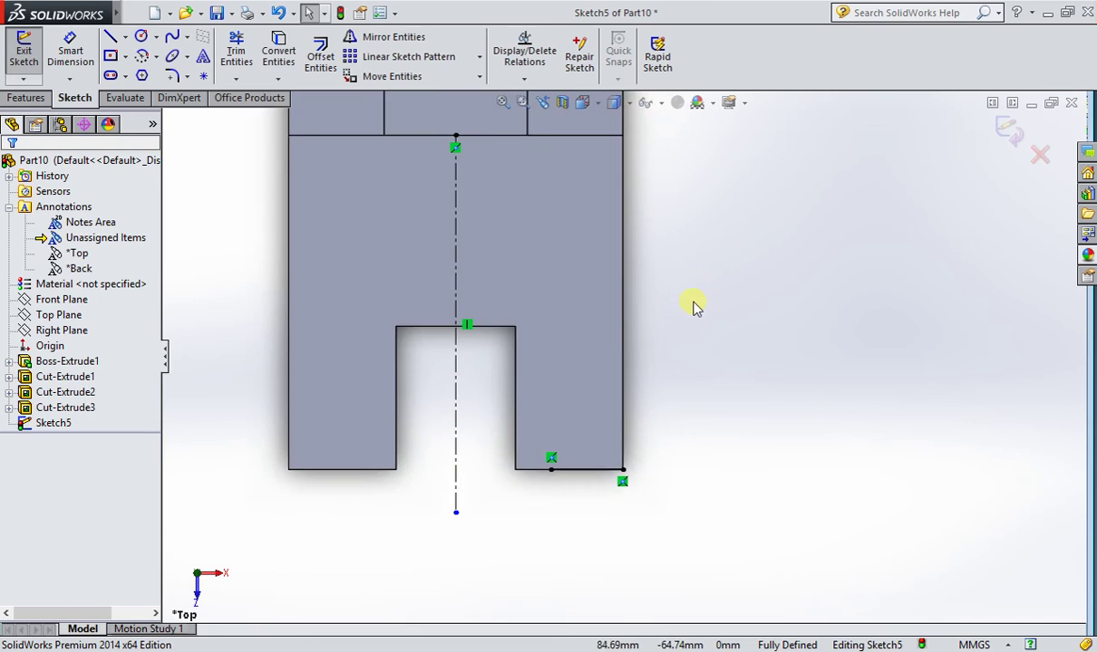
key("alt+Tab")
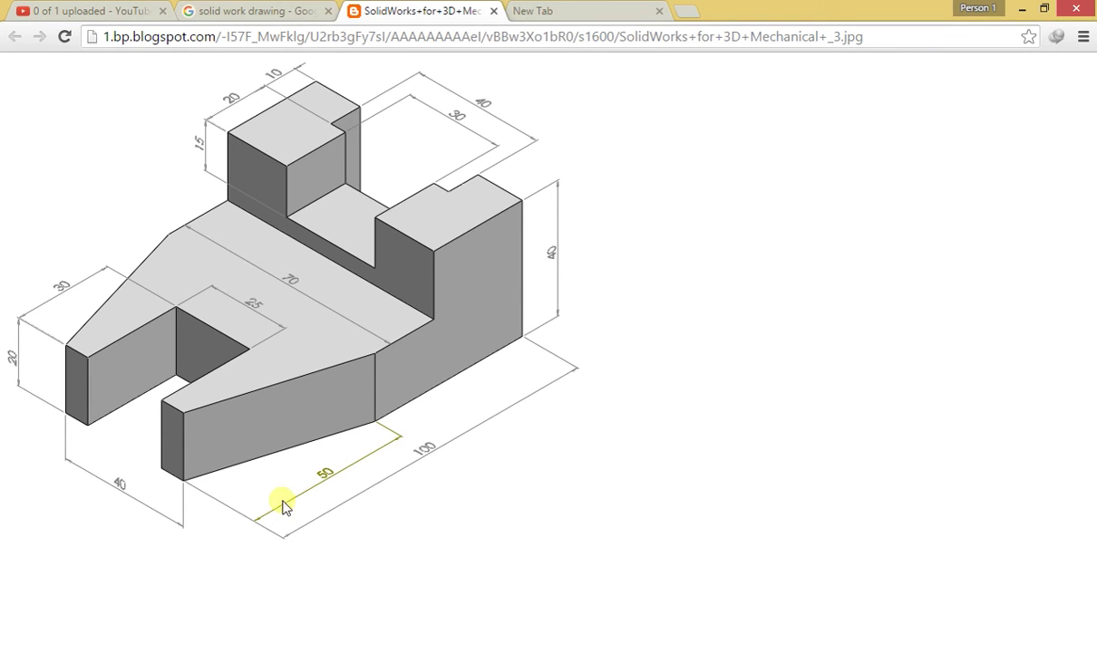
key("alt+Tab")
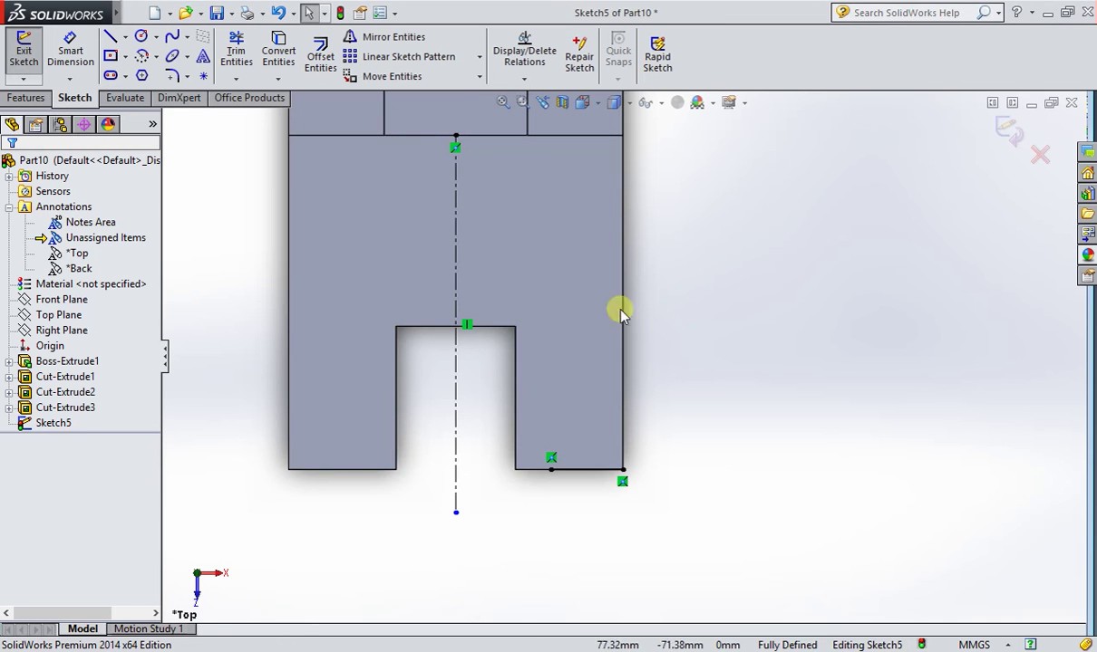
Step: Add the right side line and a diagonal back to the 15 mm line's end
left_click(110, 38)
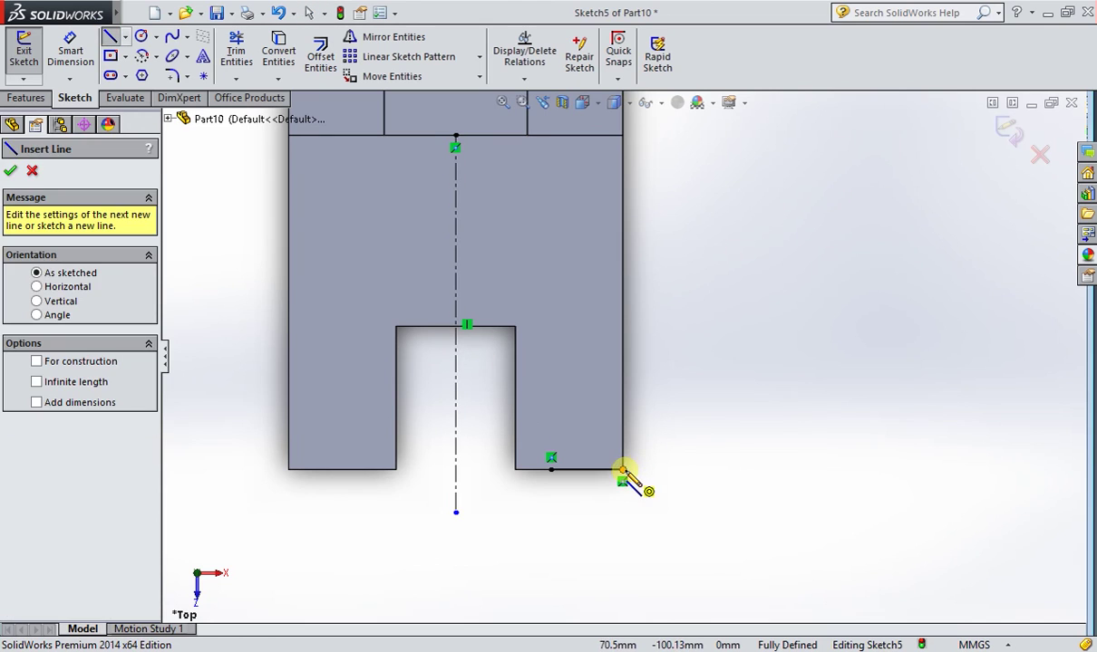
left_click(623, 470)
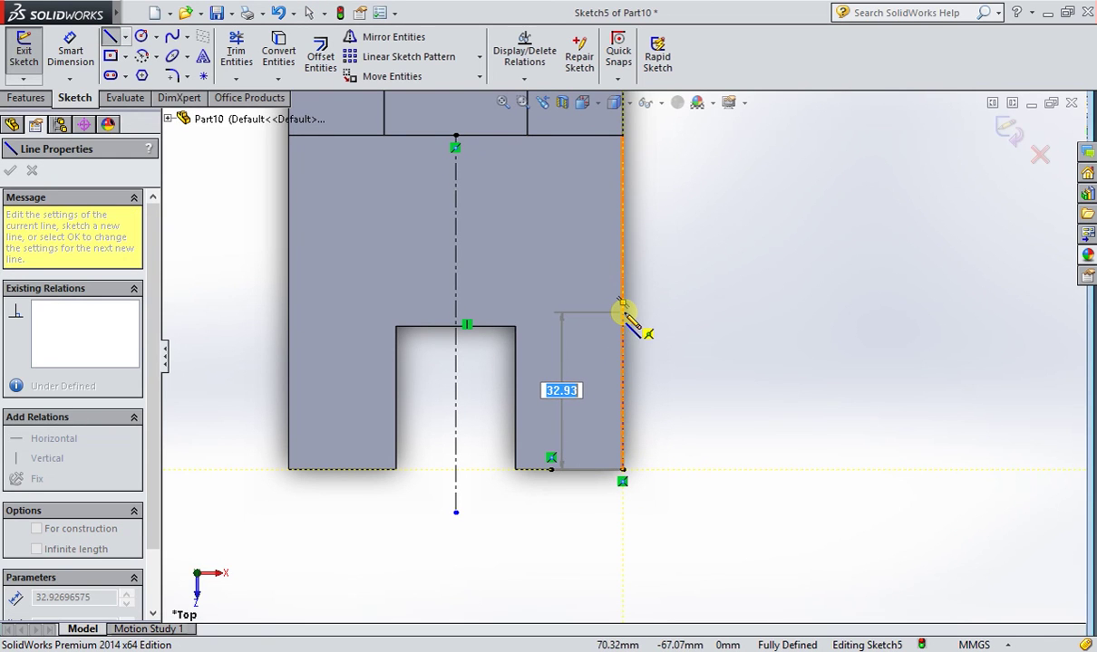
key("Return")
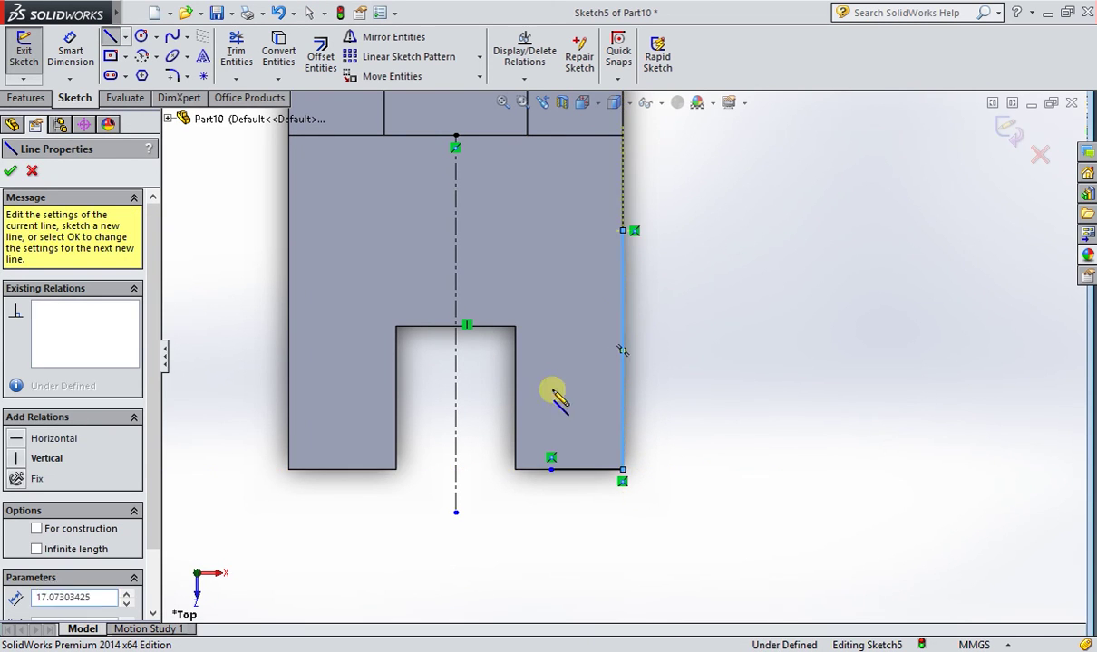
double_click(551, 469)
right_click(796, 182)
left_click(838, 225)
key("Escape")
middle_click_drag(658, 381, 496, 330)
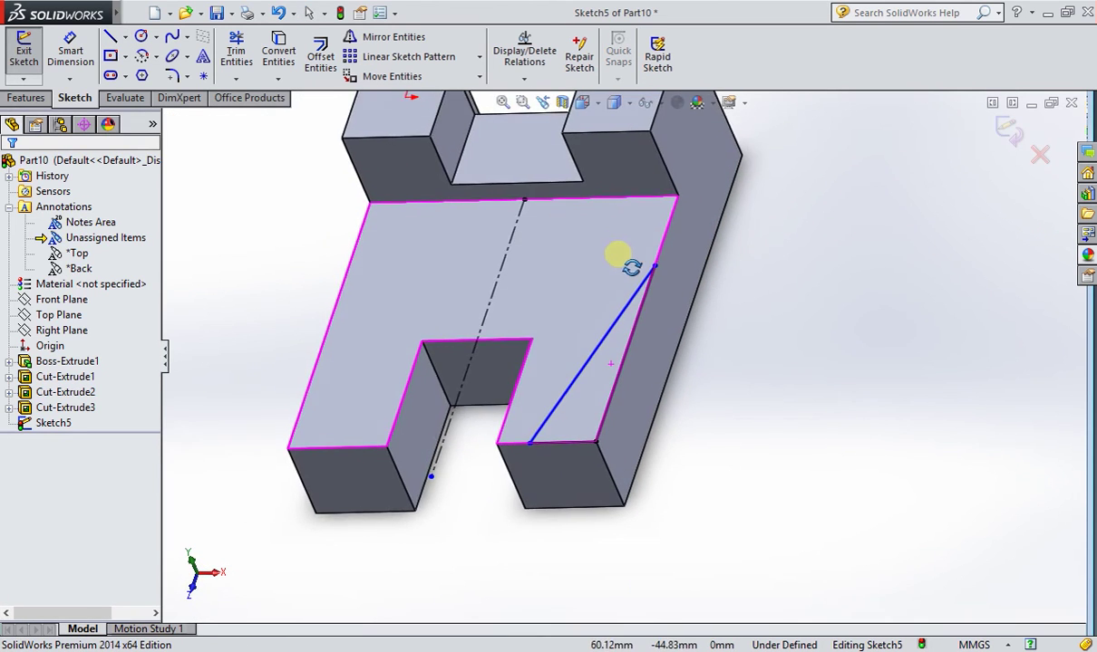
Step: Cut the triangle sketch to taper the front-right side as Cut-Extrude4
left_click(26, 98)
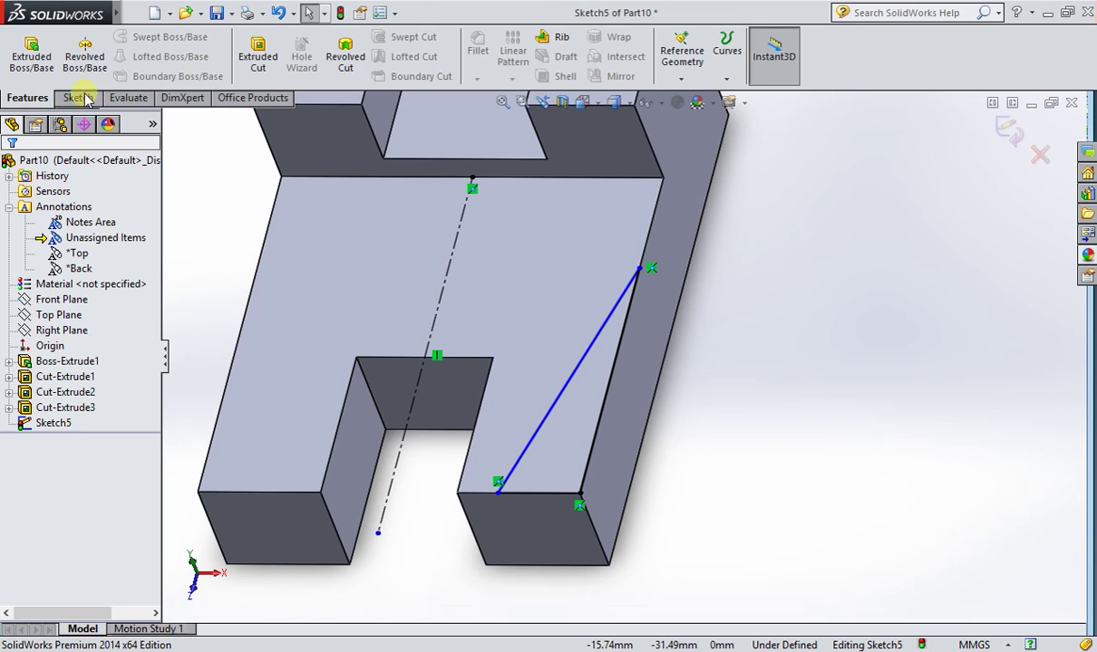
left_click(257, 56)
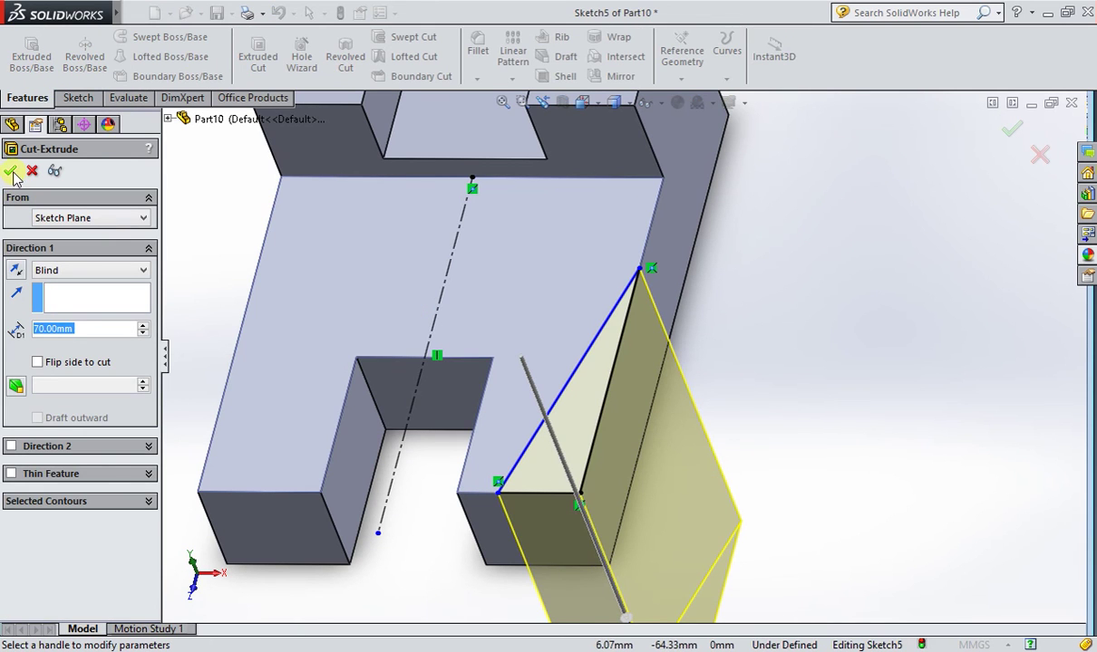
left_click(11, 171)
mouse_move(696, 392)
middle_mouse_down()
mouse_move(587, 428)
mouse_move(594, 364)
mouse_move(594, 410)
middle_mouse_up()
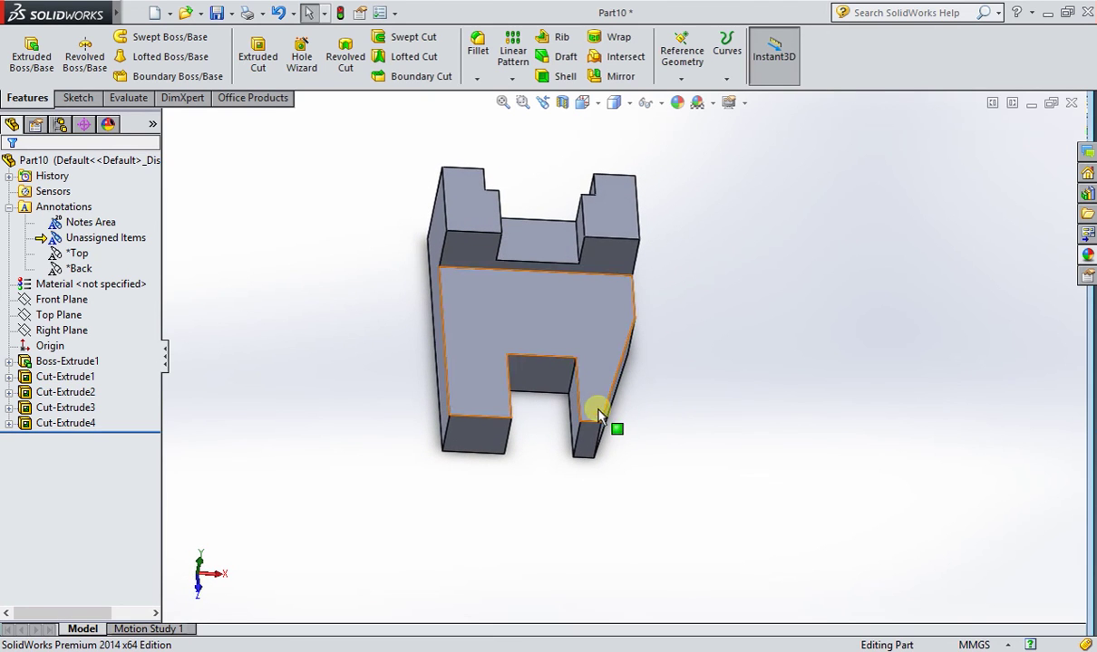
Step: Switch to Top view and compare the tapered part with the reference drawing
left_click(585, 103)
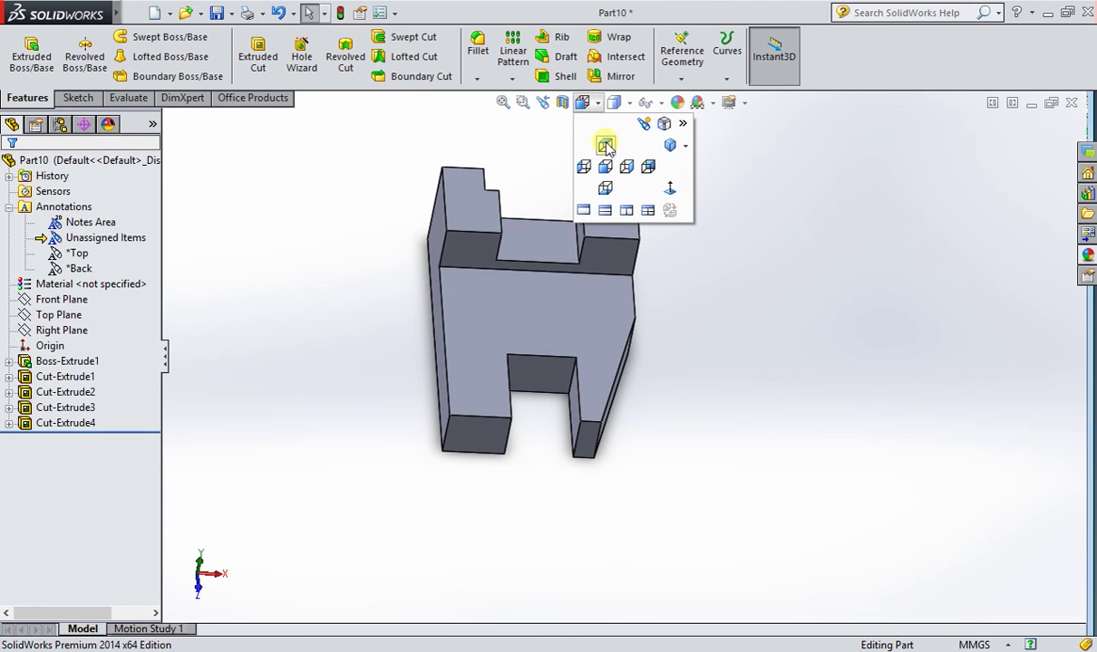
left_click(605, 147)
scroll(707, 448, "down", 3)
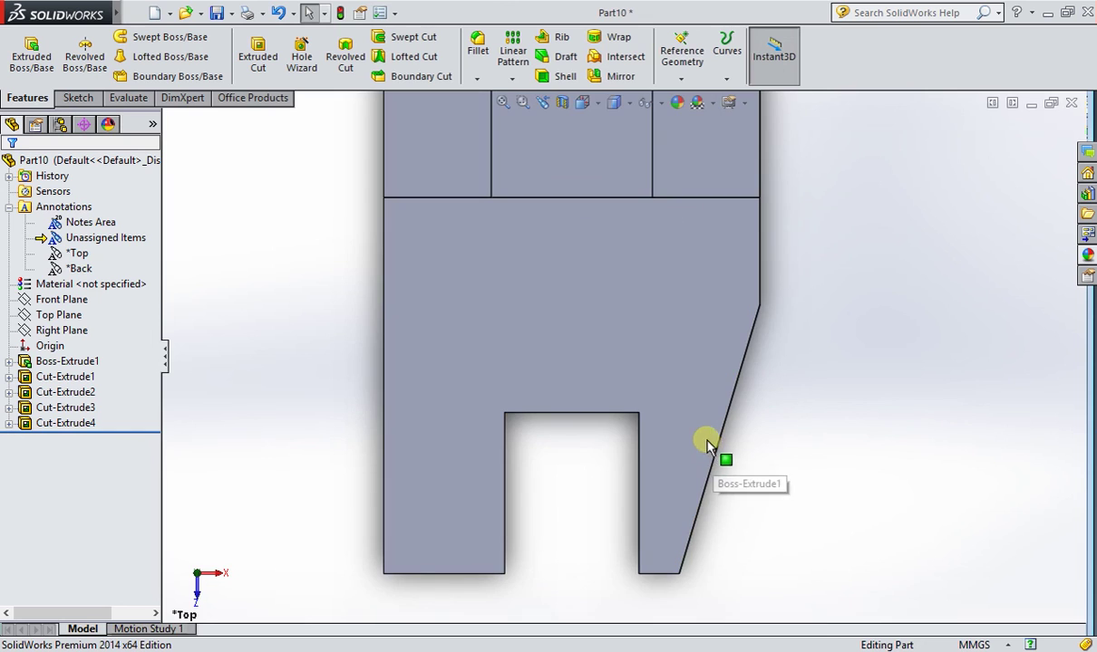
scroll(564, 444, "down", 2)
scroll(623, 527, "up", 4)
key("alt+Tab")
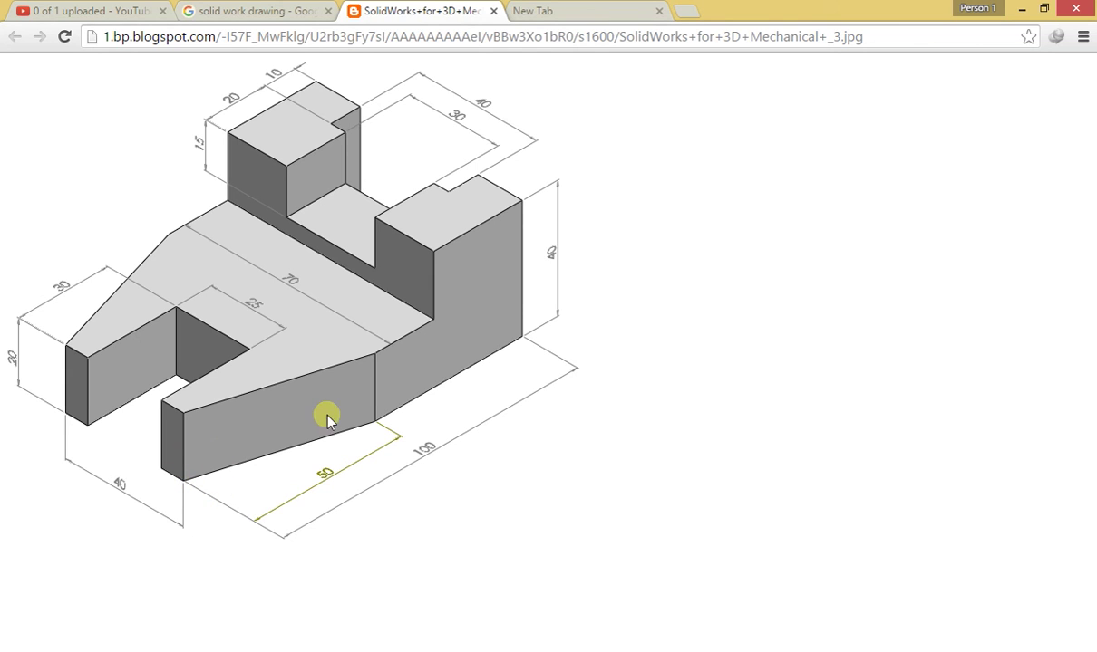
key("alt+Tab")
scroll(521, 372, "down", 3)
scroll(602, 298, "up", 1)
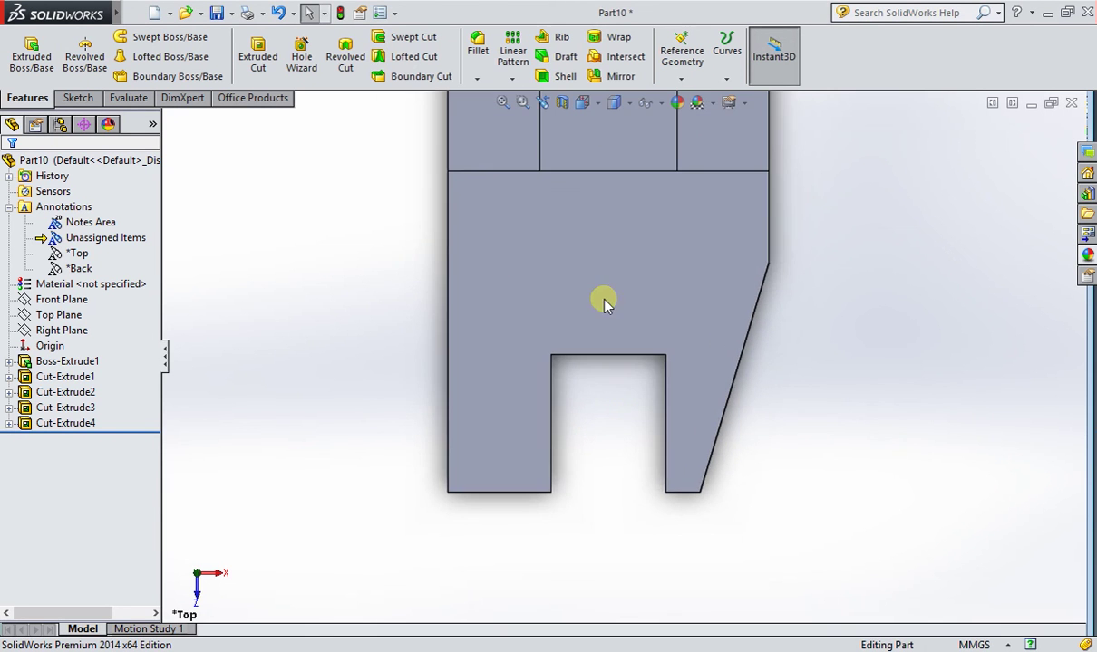
left_click(78, 97)
Step: On the top face, draw a 15 mm line from the front-left corner
left_click(110, 36)
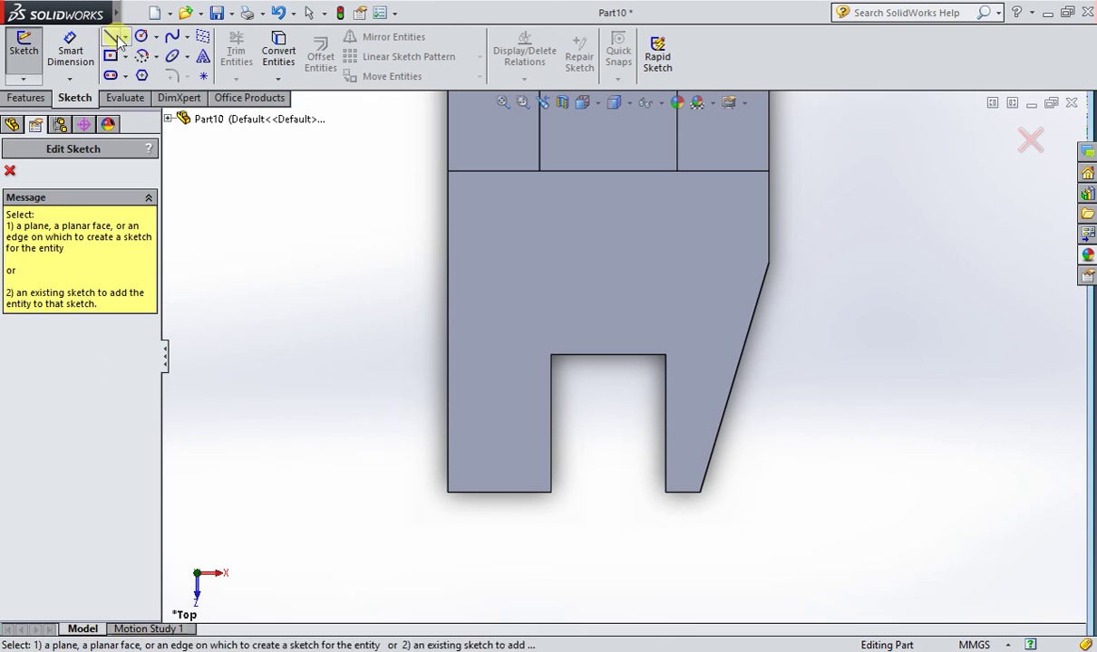
left_click(451, 482)
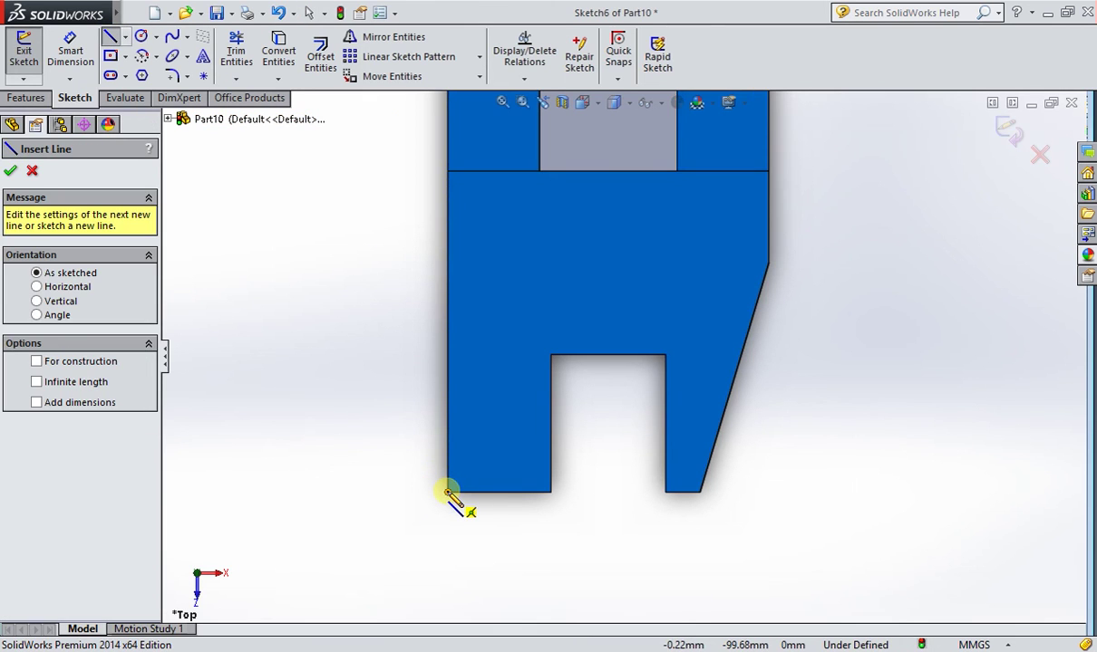
left_click(448, 492)
type("15")
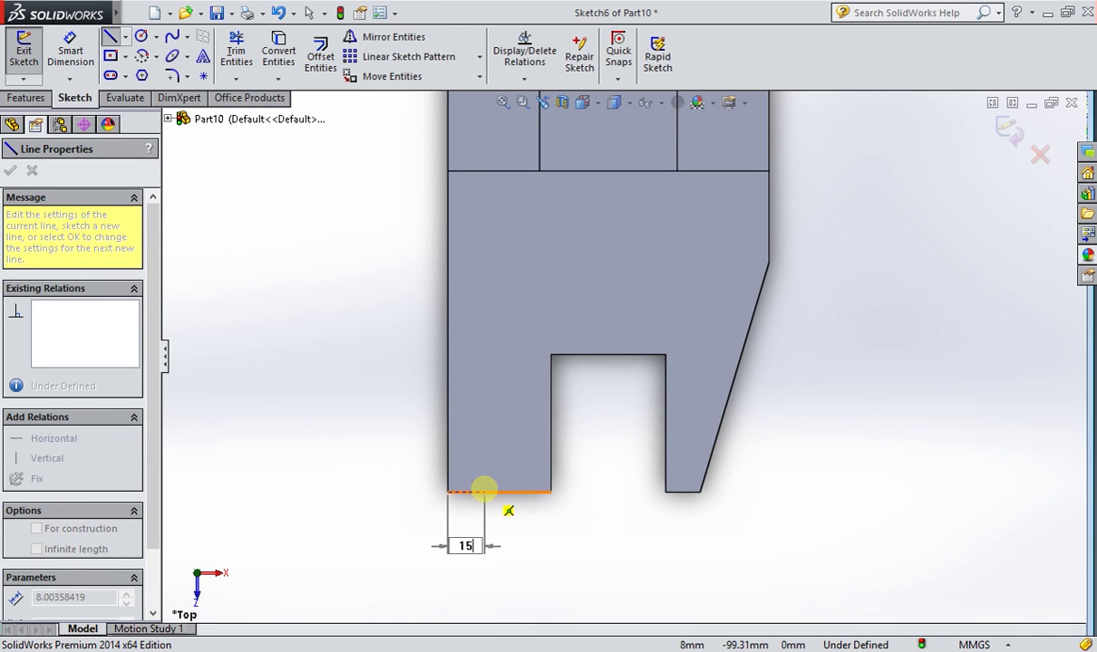
key("Return")
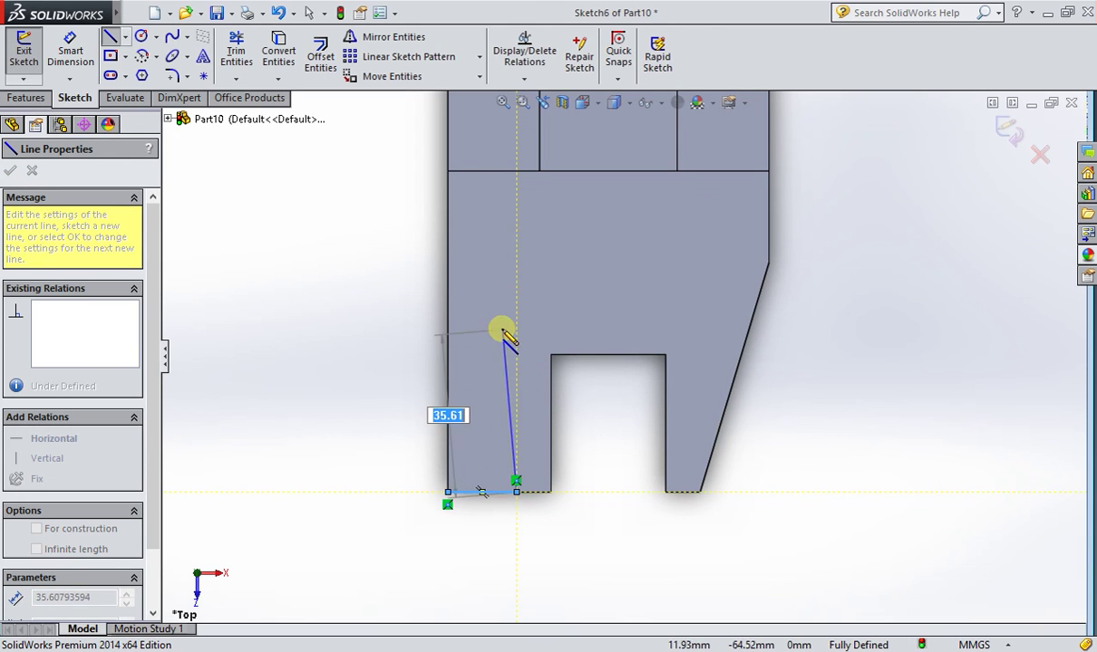
key("Escape")
Step: Add a 50 mm vertical side line and the closing diagonal, then finish the sketch
left_click(111, 40)
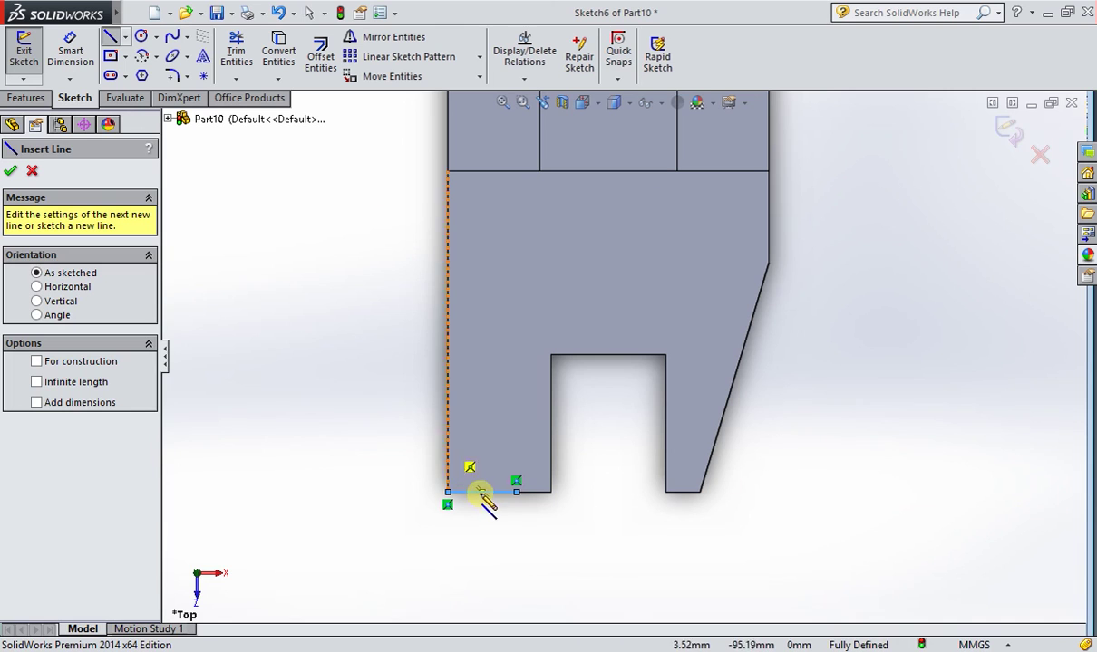
left_click(448, 492)
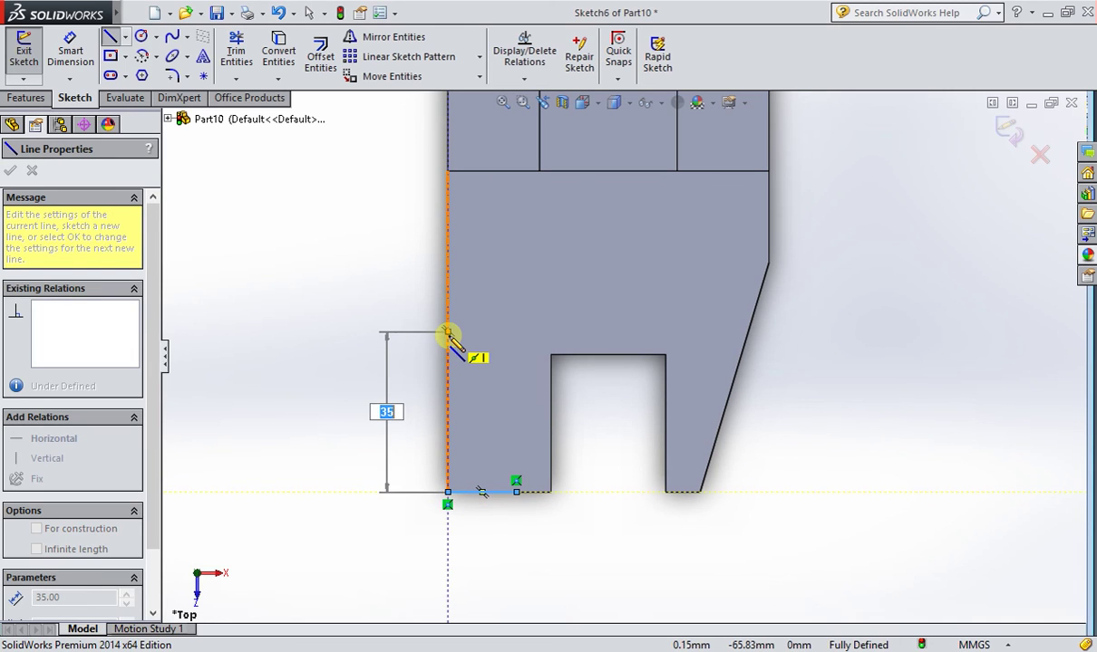
left_click(447, 263)
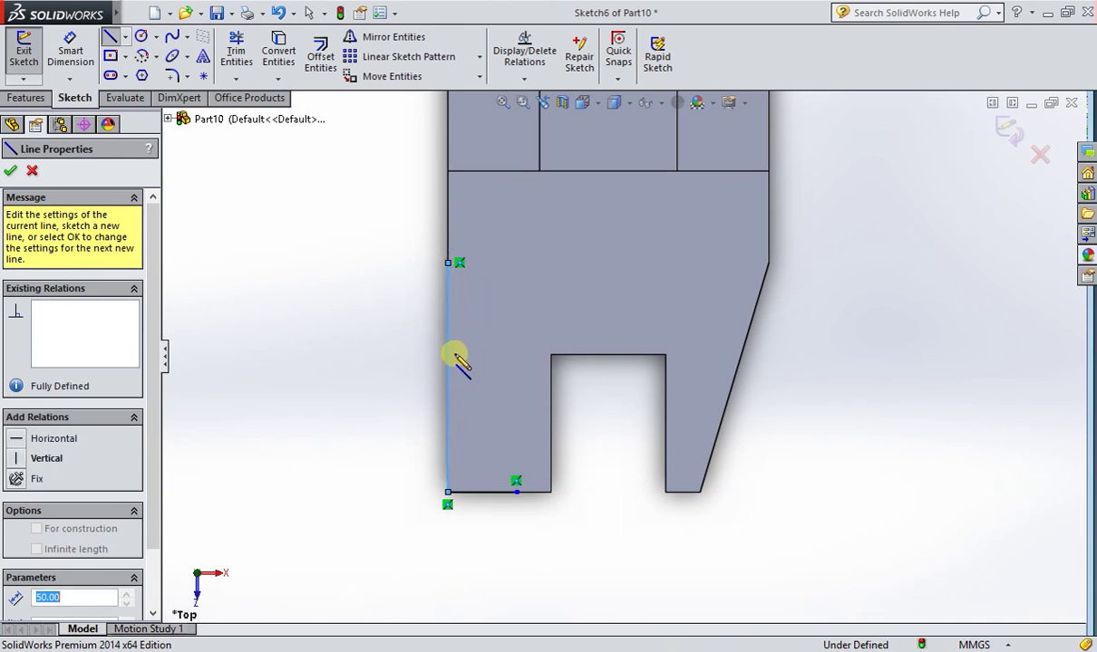
left_click(515, 490)
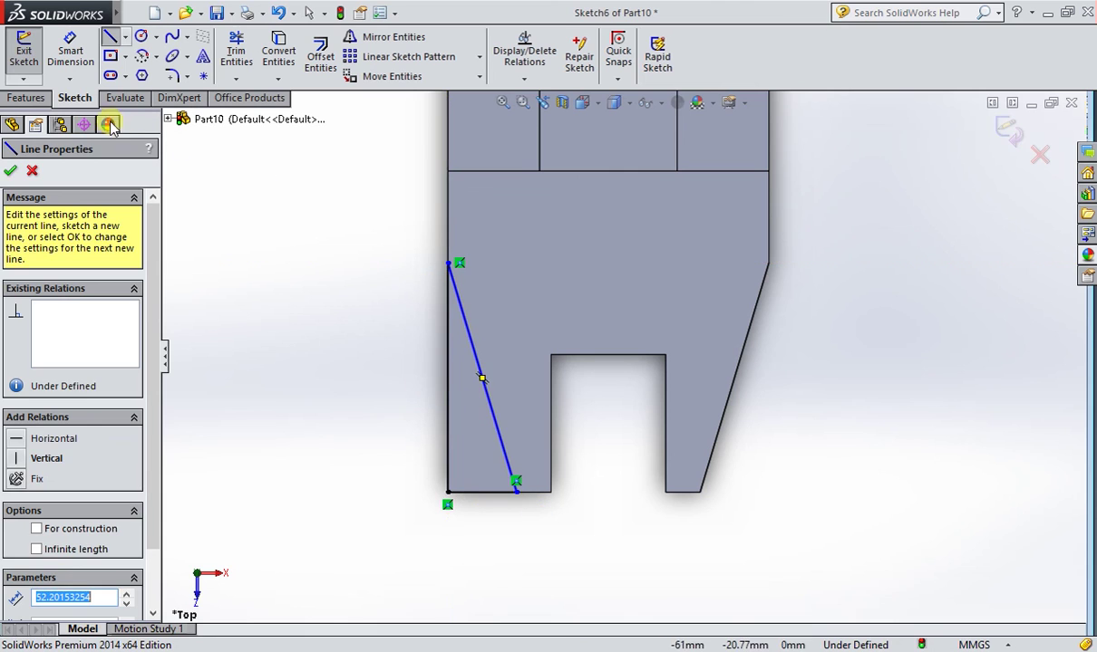
left_click(11, 172)
scroll(637, 322, "up", 5)
middle_click_drag(764, 352, 621, 208)
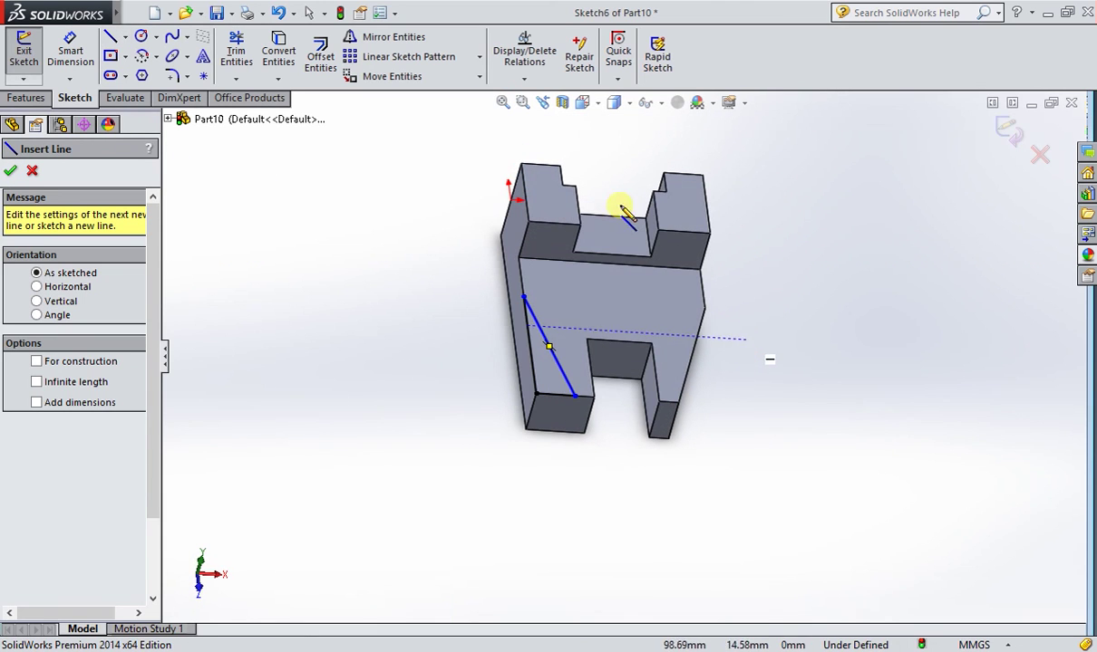
left_click(15, 172)
Step: Extrude-cut the Sketch6 triangle to taper the front-left side as Cut-Extrude5
left_click(29, 98)
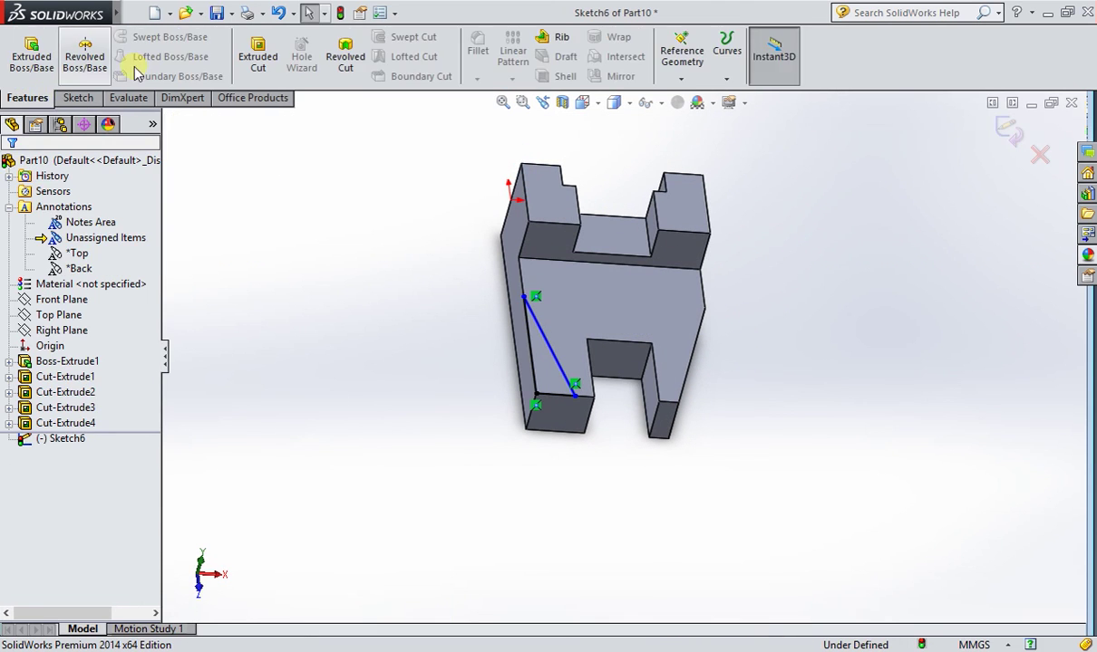
left_click(260, 58)
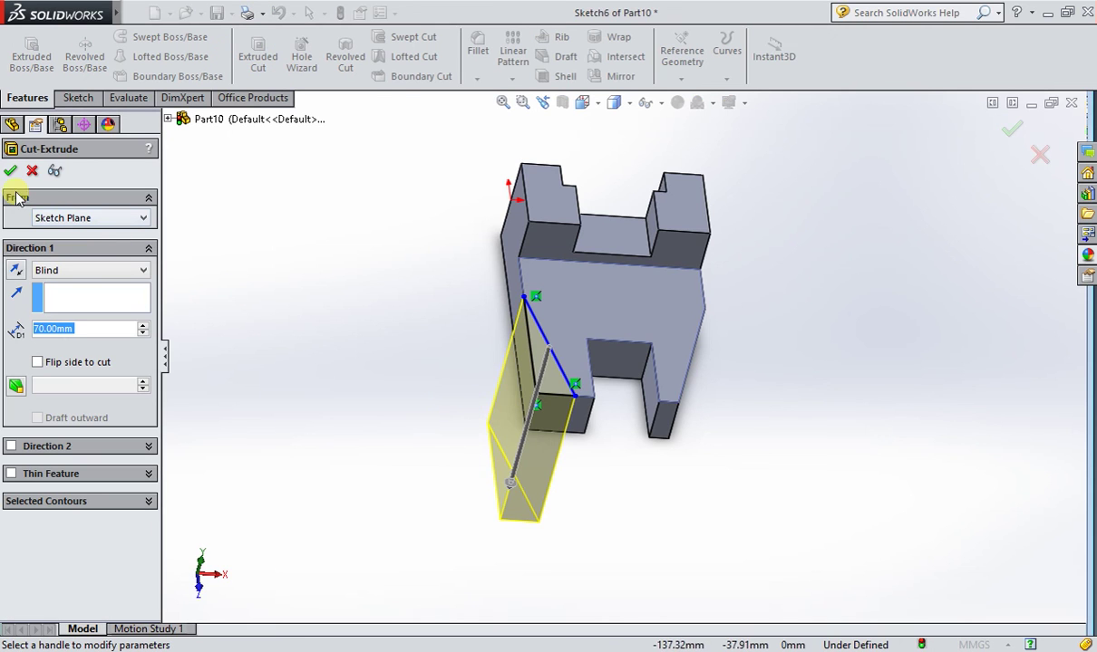
key("Return")
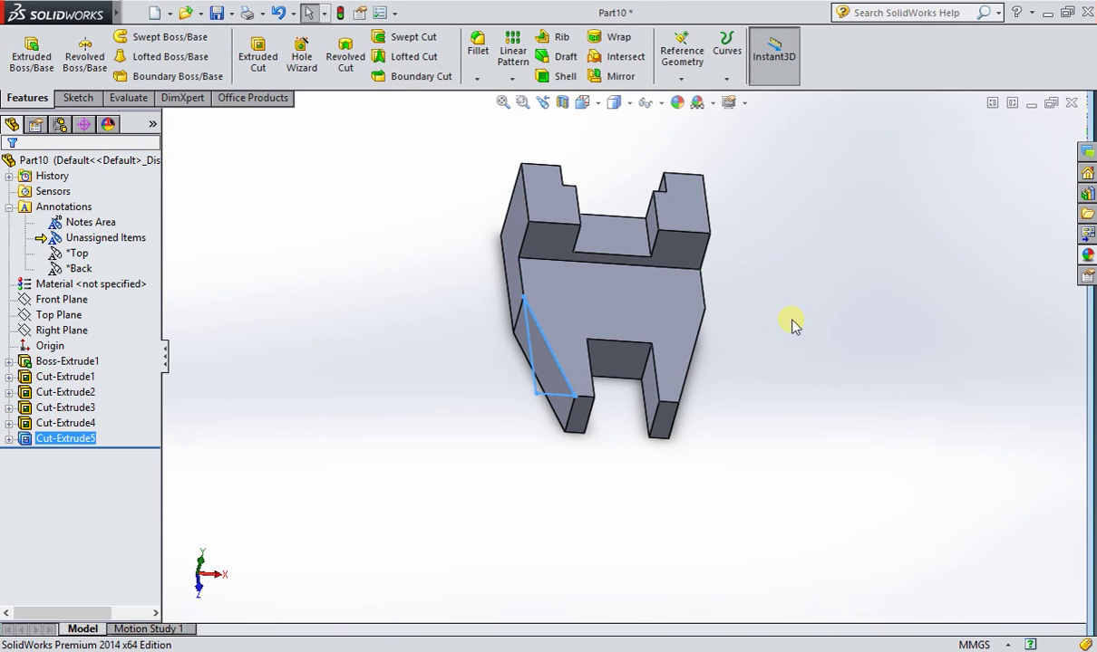
mouse_move(800, 349)
middle_mouse_down()
mouse_move(763, 323)
mouse_move(751, 355)
mouse_move(688, 281)
middle_mouse_up()
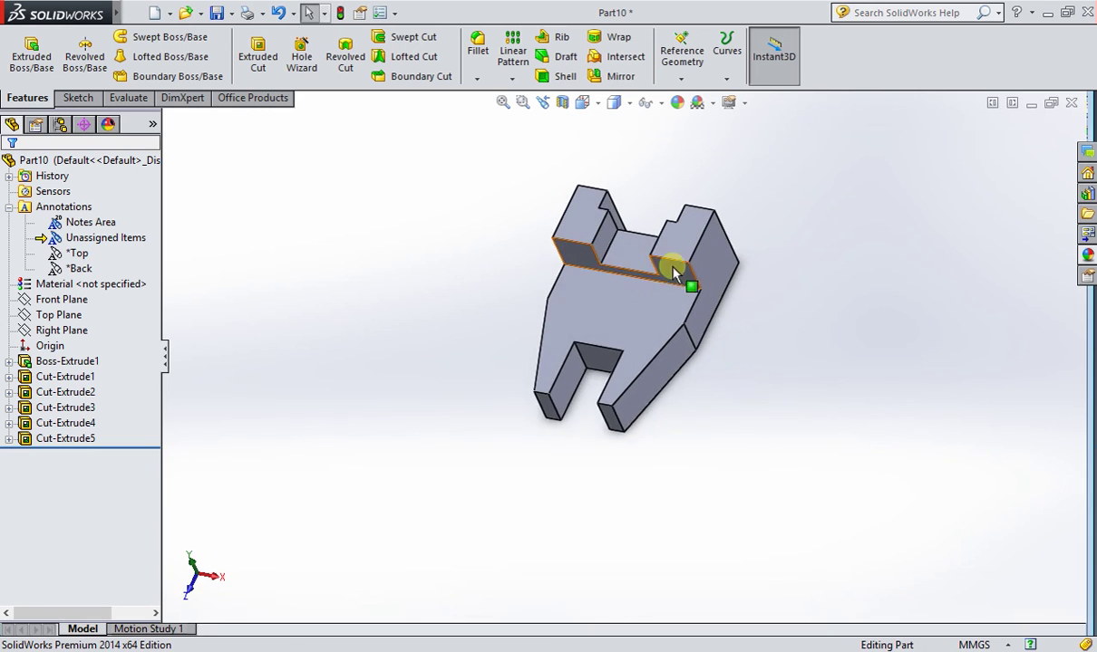
scroll(709, 332, "down", 5)
middle_click_drag(708, 332, 657, 277)
Step: Set the Isometric view and compare the model with the Chrome reference drawing
key("alt+Tab")
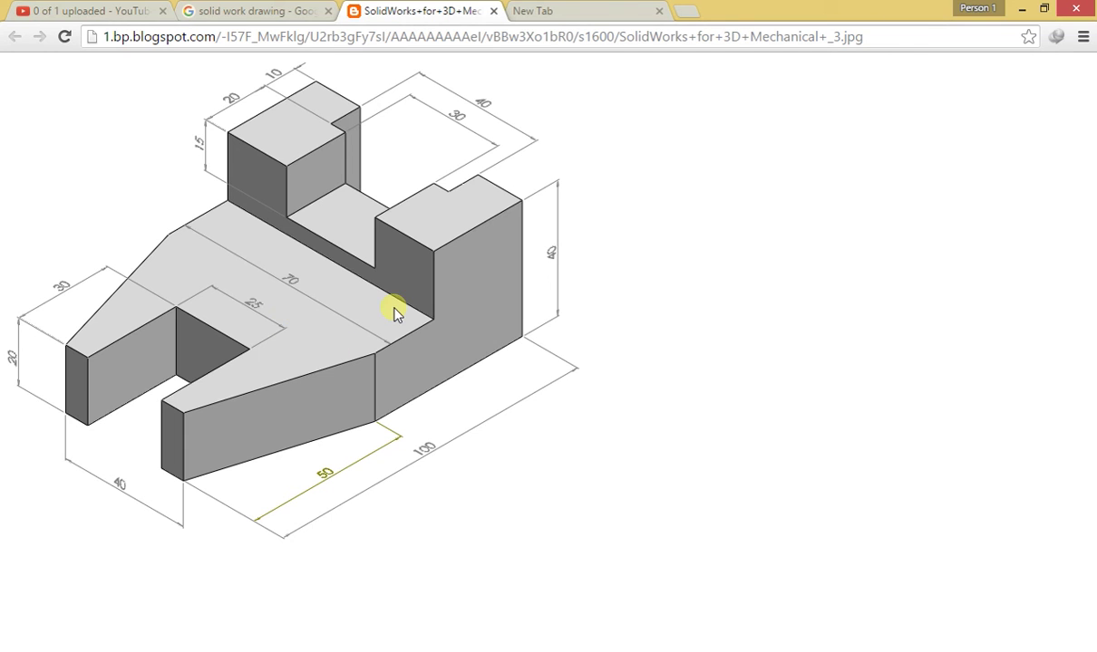
key("alt+Tab")
left_click(581, 103)
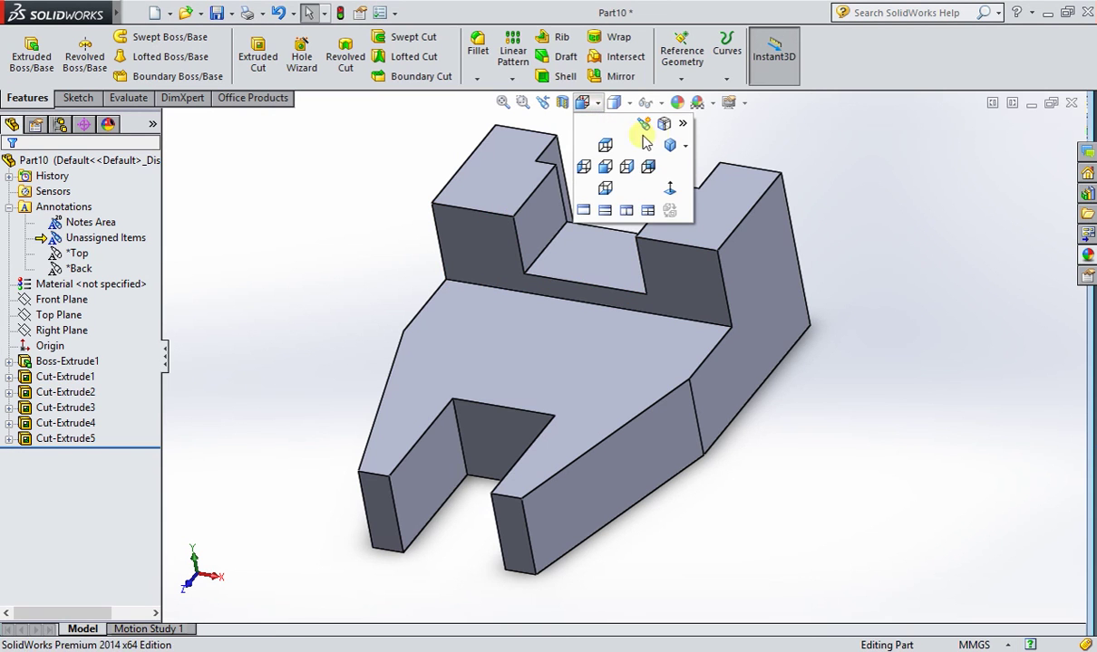
left_click(687, 149)
left_click(702, 166)
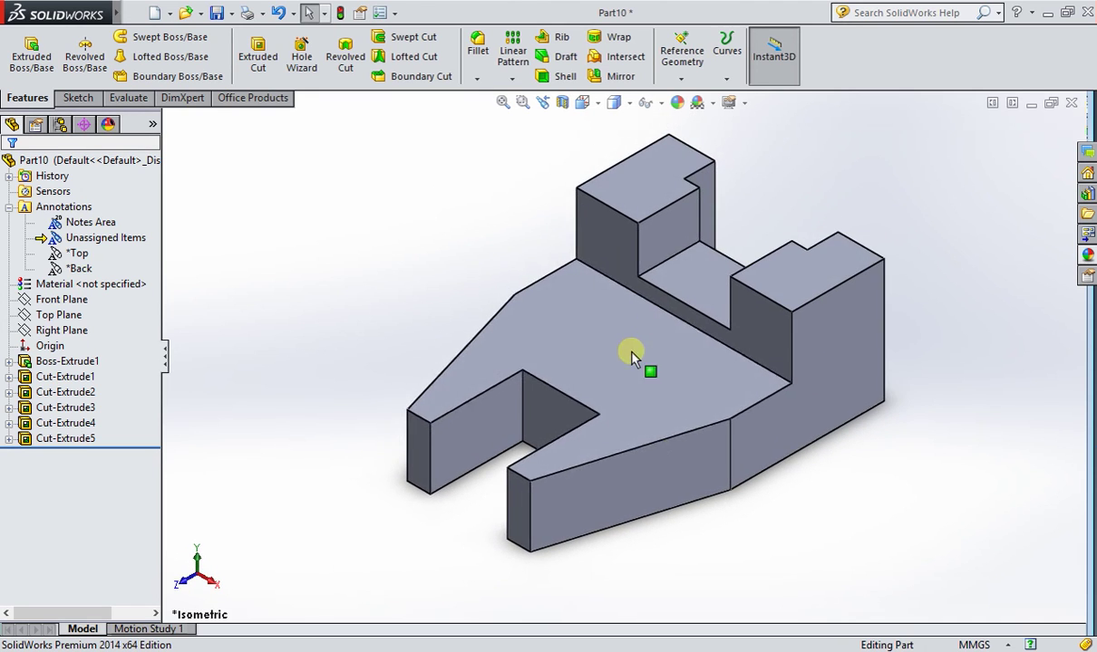
key("alt+Tab")
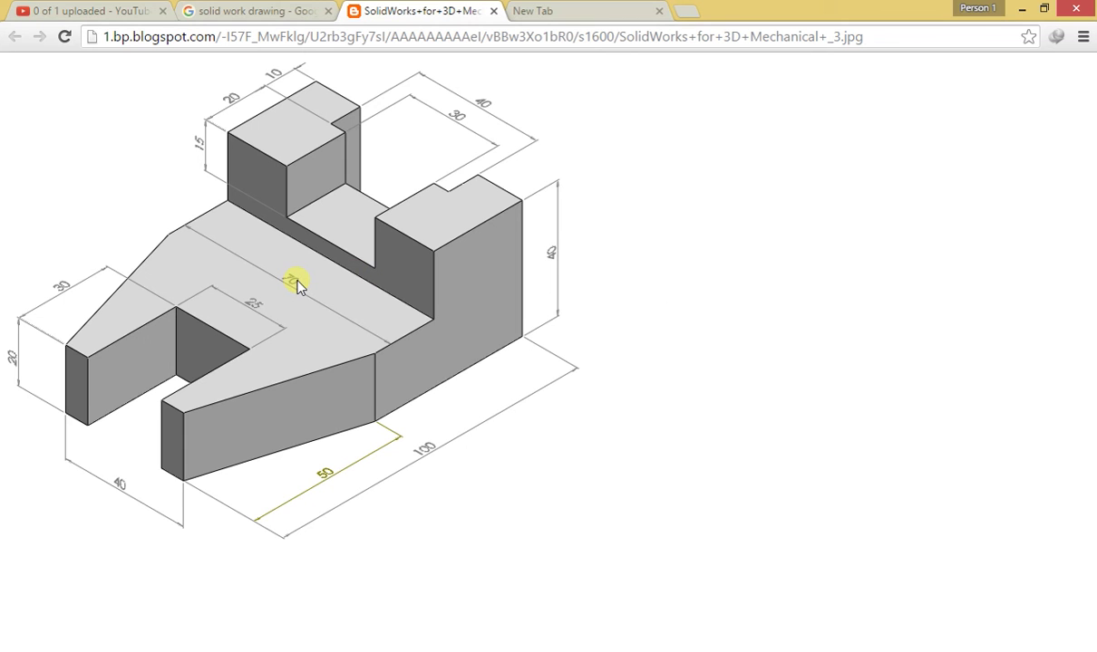
key("alt+Tab")
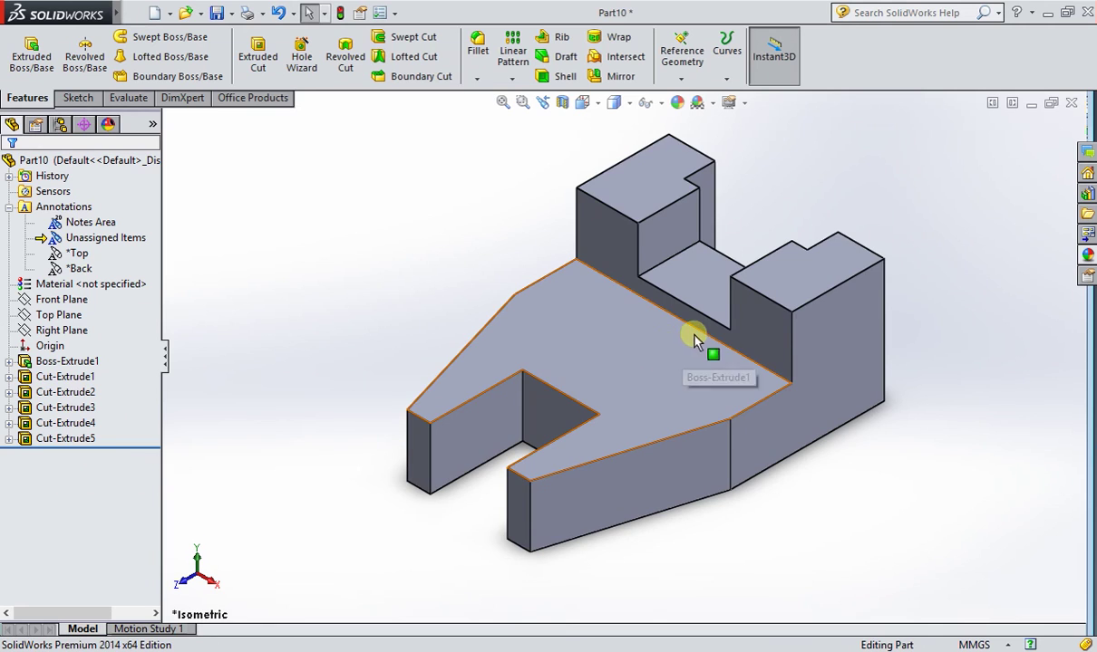
Step: Zoom in and out on the finished part to inspect both tapered front sides
scroll(666, 343, "up", 2)
scroll(648, 371, "down", 3)
scroll(588, 391, "up", 4)
scroll(624, 311, "down", 3)
scroll(634, 290, "up", 3)
scroll(631, 288, "down", 3)
scroll(678, 453, "up", 2)
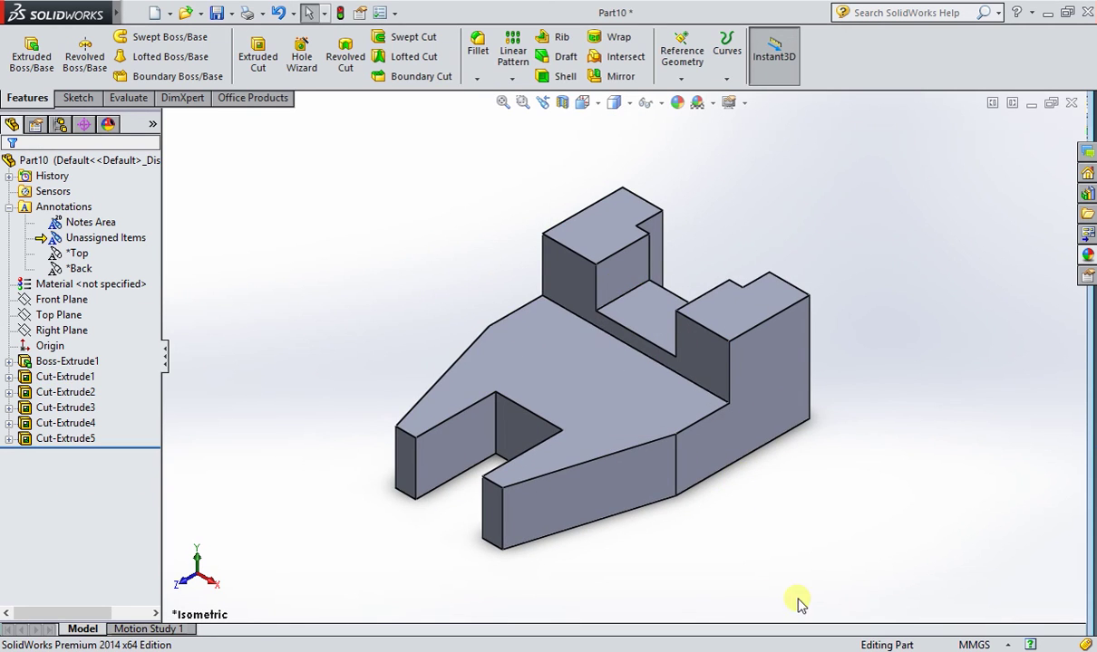
left_click(874, 647)
mouse_move(901, 552)
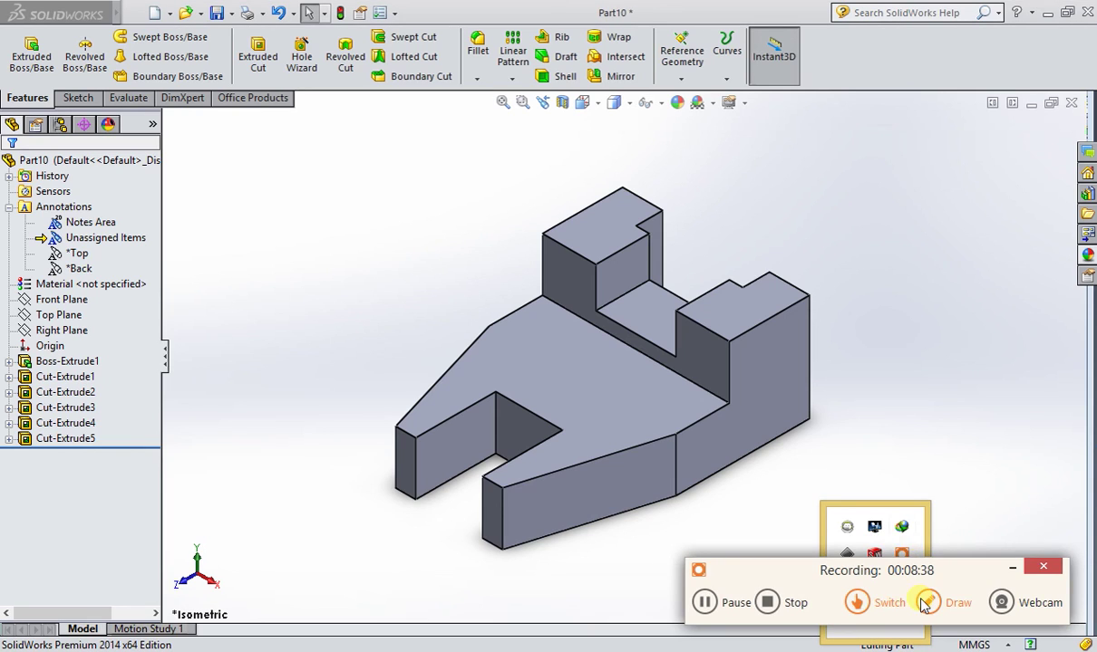